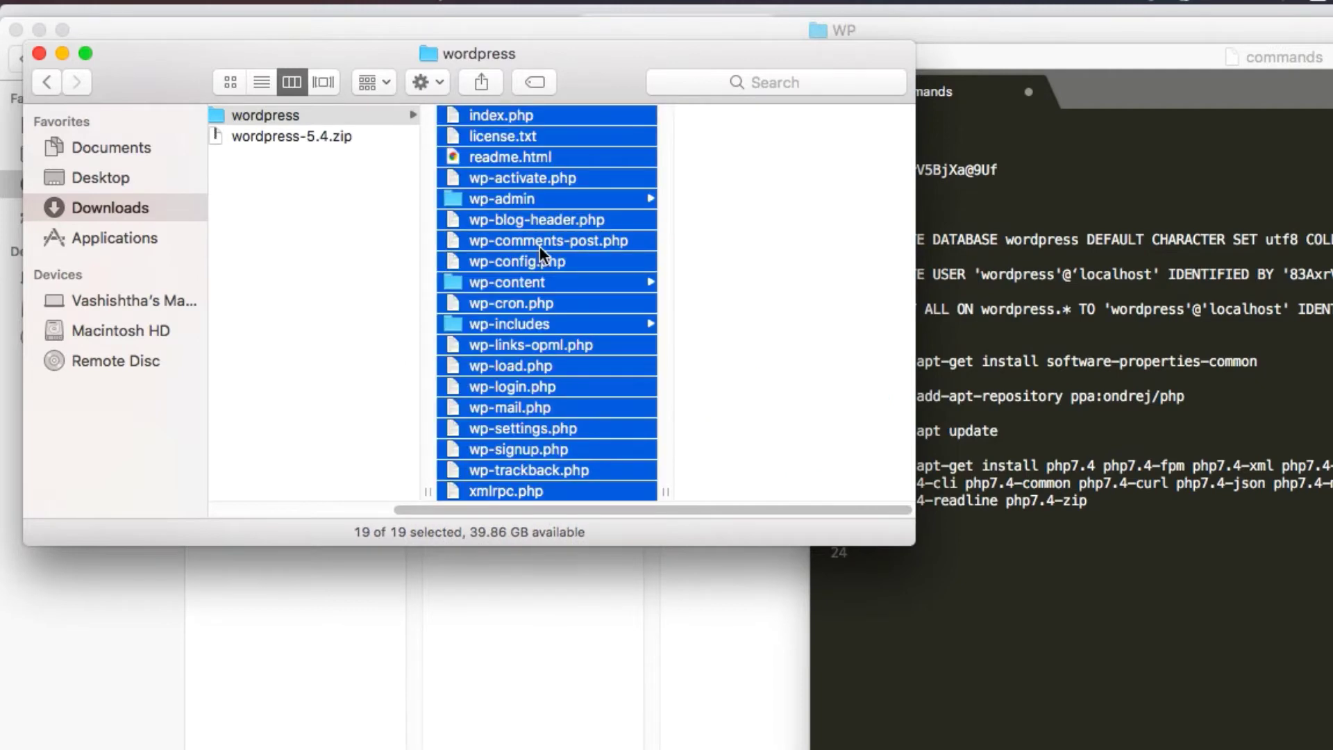
Step: Compress the 19 selected WordPress items into one archive and rename it site.zip
scroll(486, 265, down, 1)
right_click(486, 265)
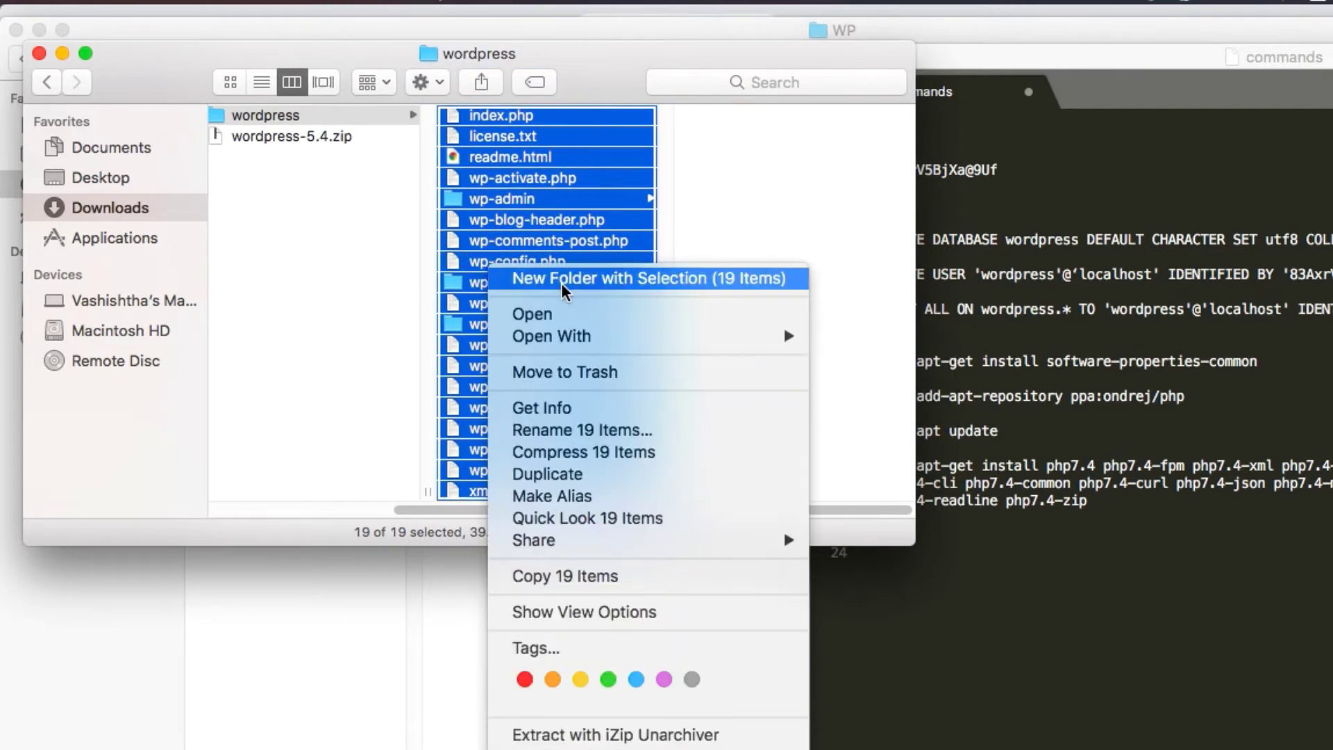
click(587, 458)
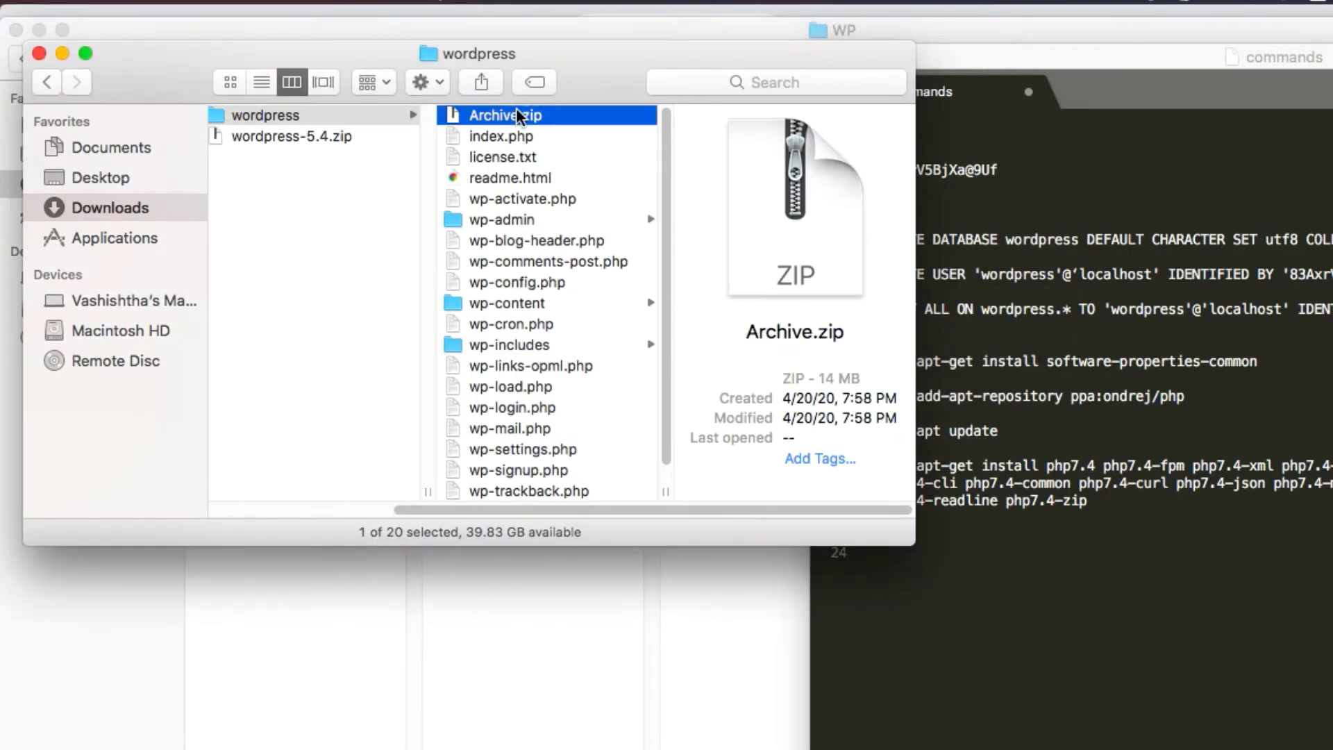
key(Return)
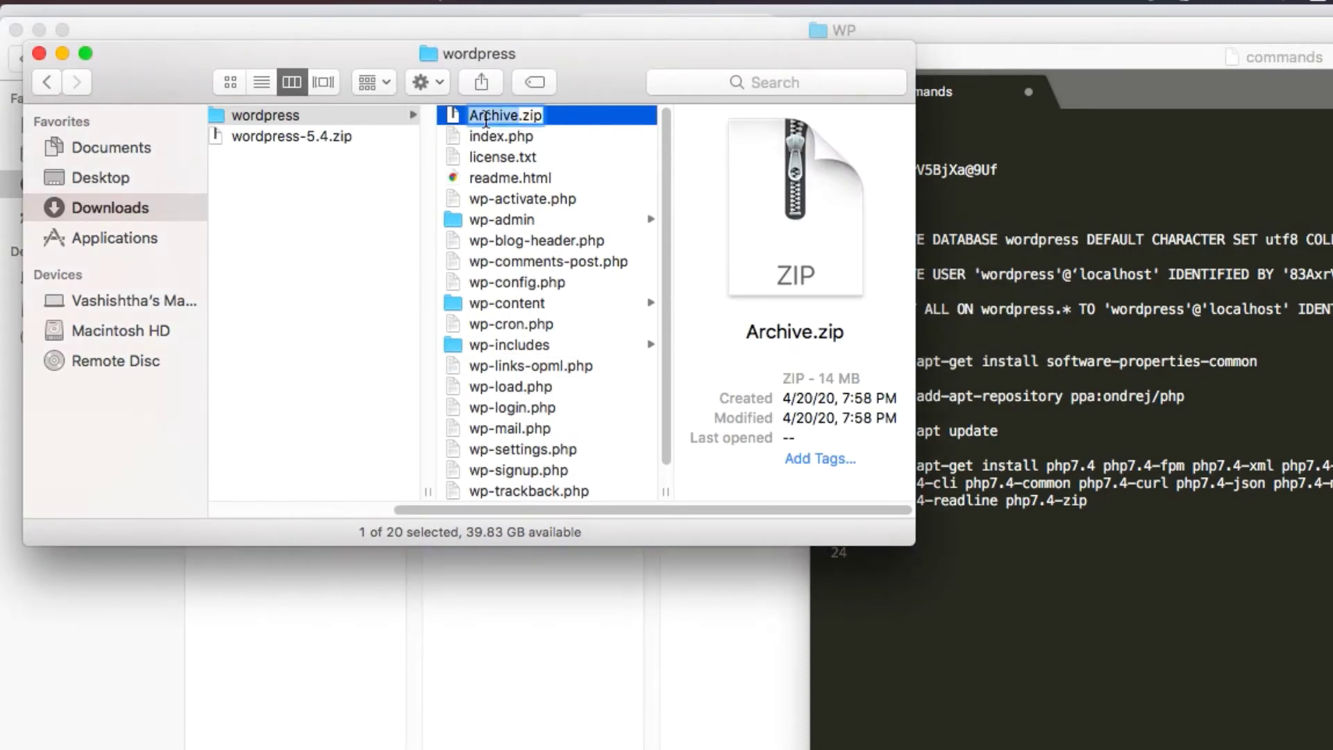
text(site)
key(Return)
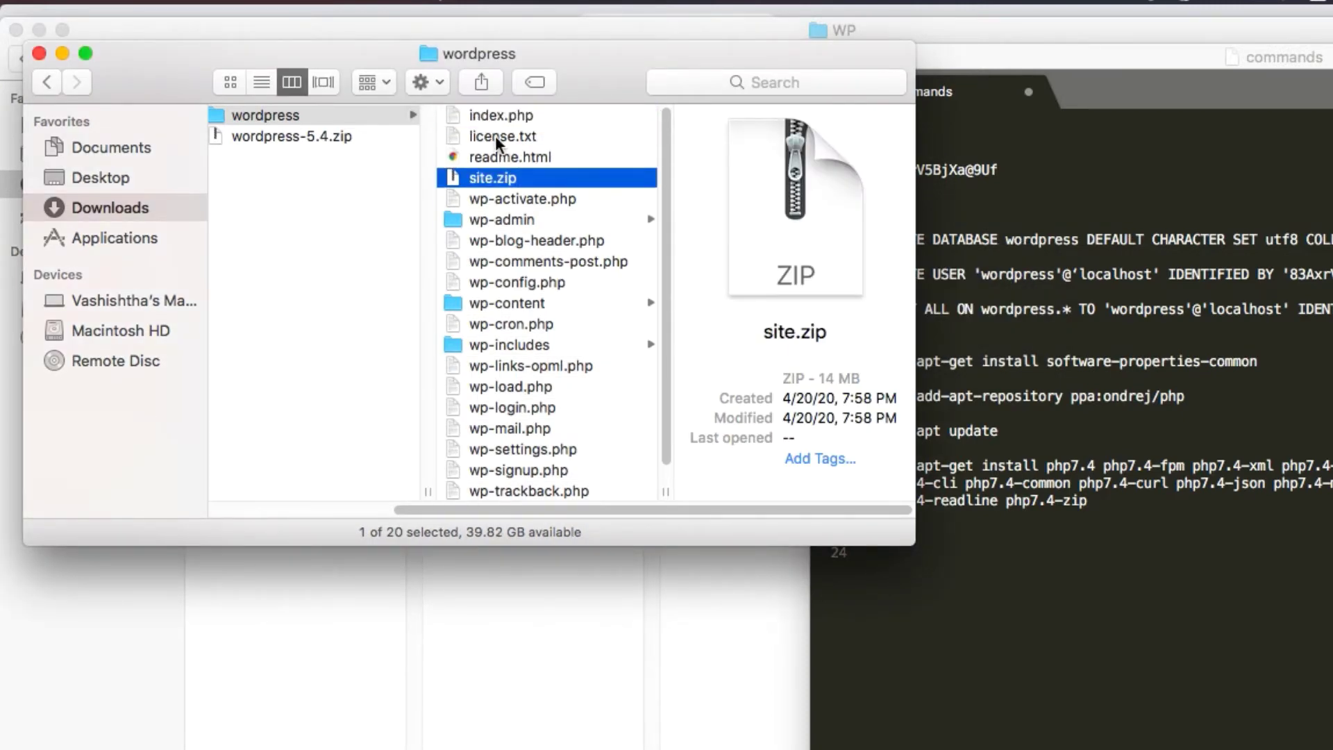
Step: Launch FileZilla and dismiss its update notice without installing the new version
click(1181, 214)
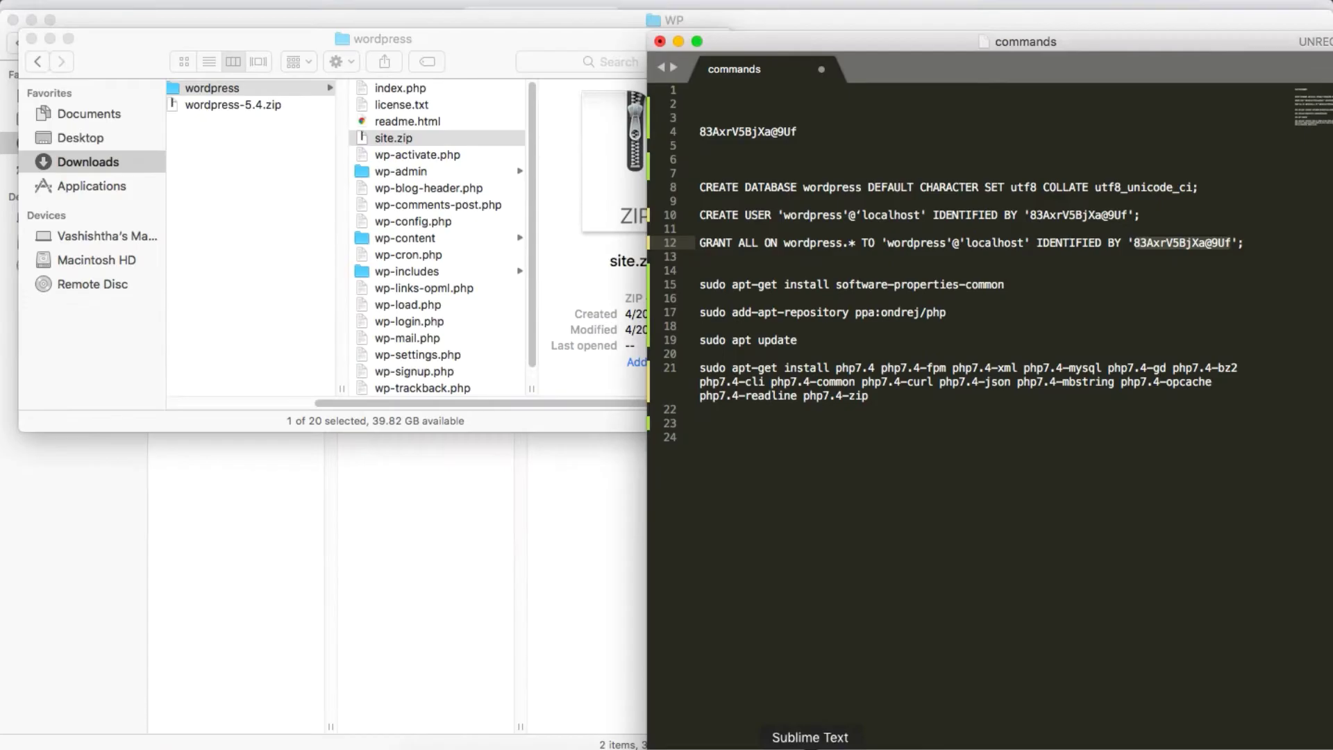
click(693, 733)
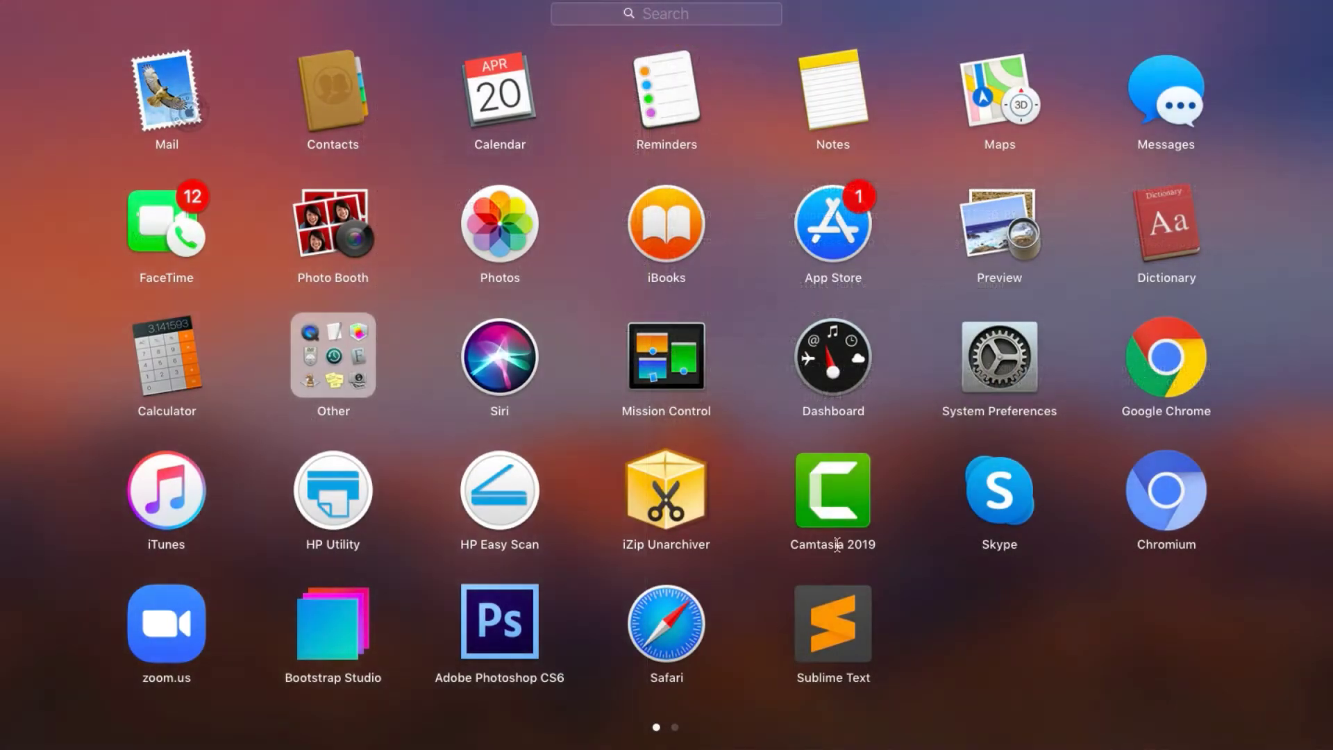
scroll(837, 544, right, 5)
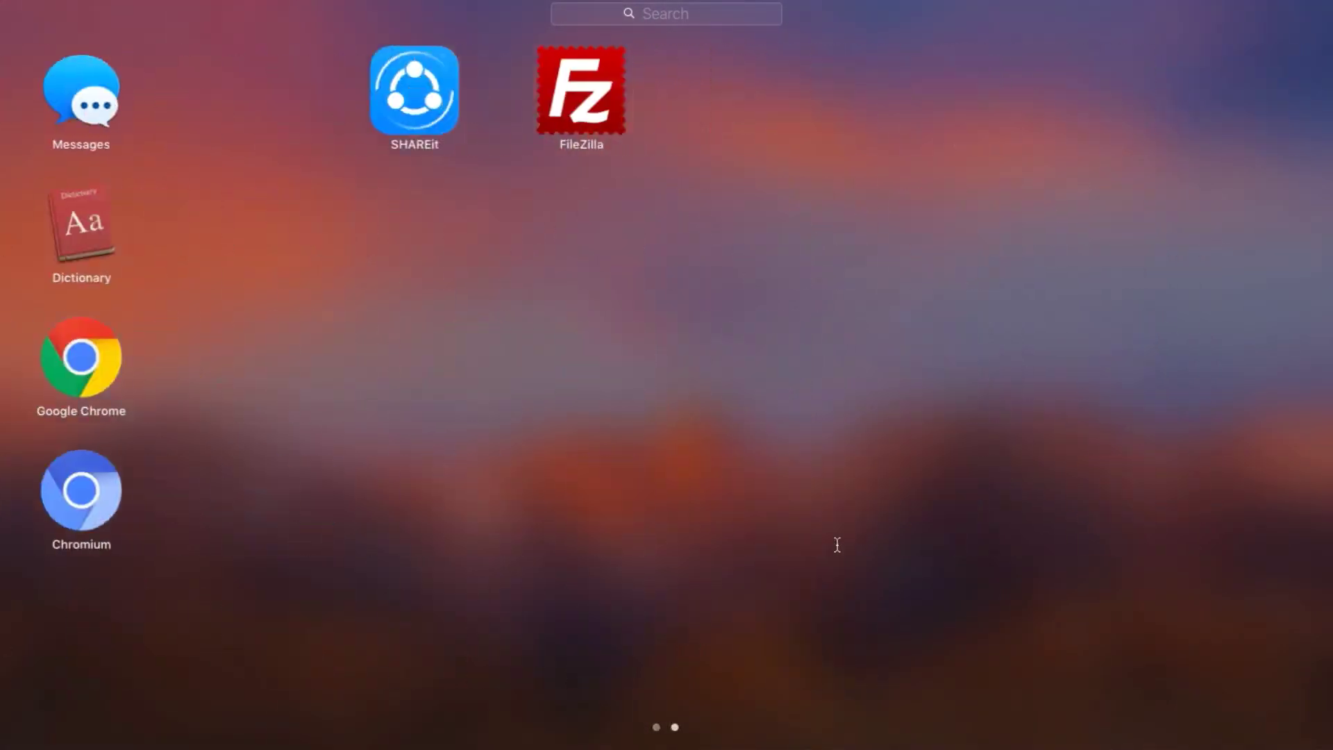
click(472, 148)
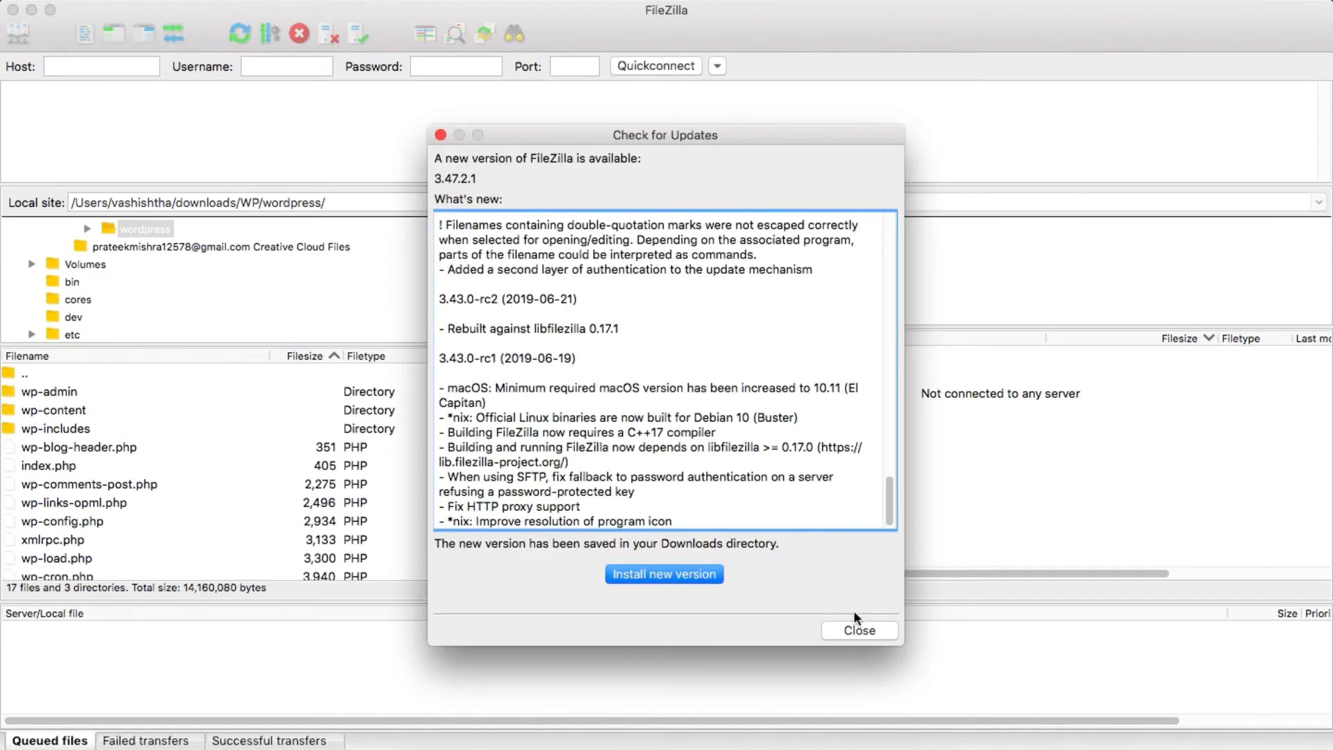
click(859, 630)
Step: Fill in the FileZilla connection details with username root, the server password and port 22
click(253, 66)
text(root)
key(Tab)
key(super+v)
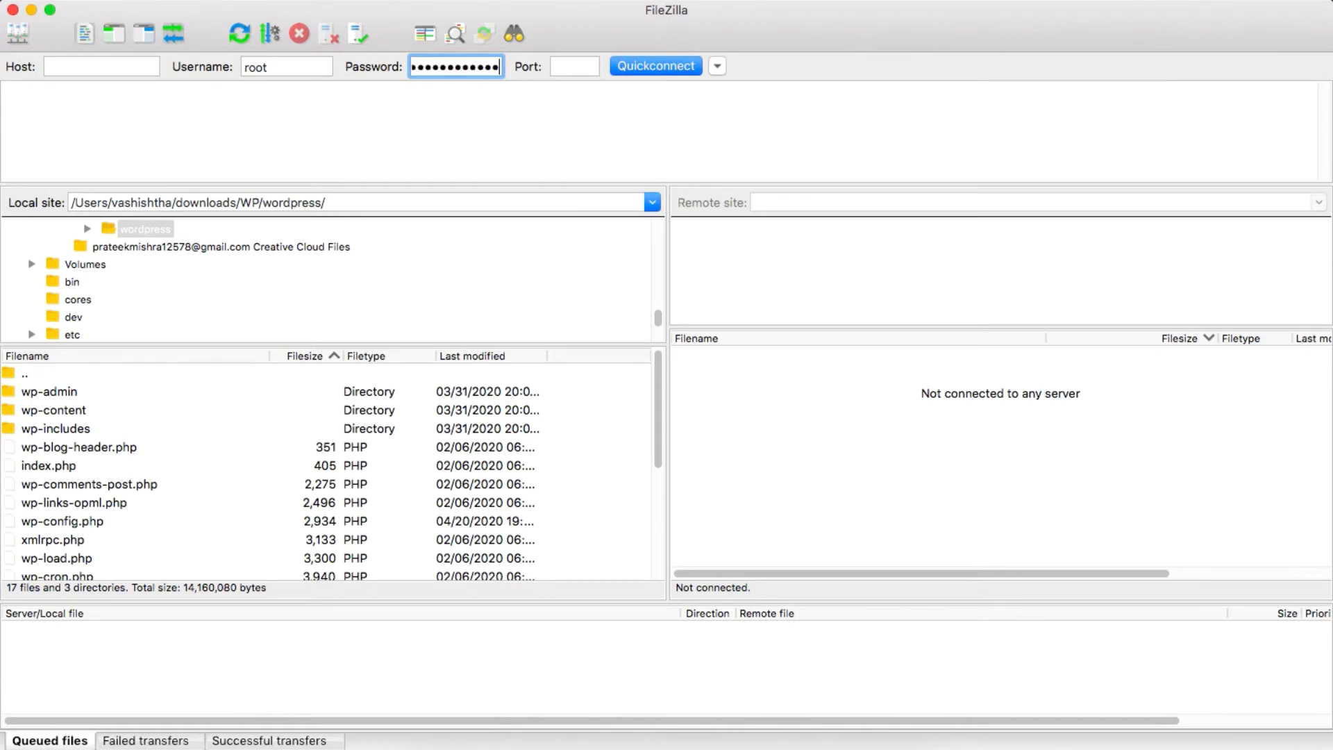
click(789, 747)
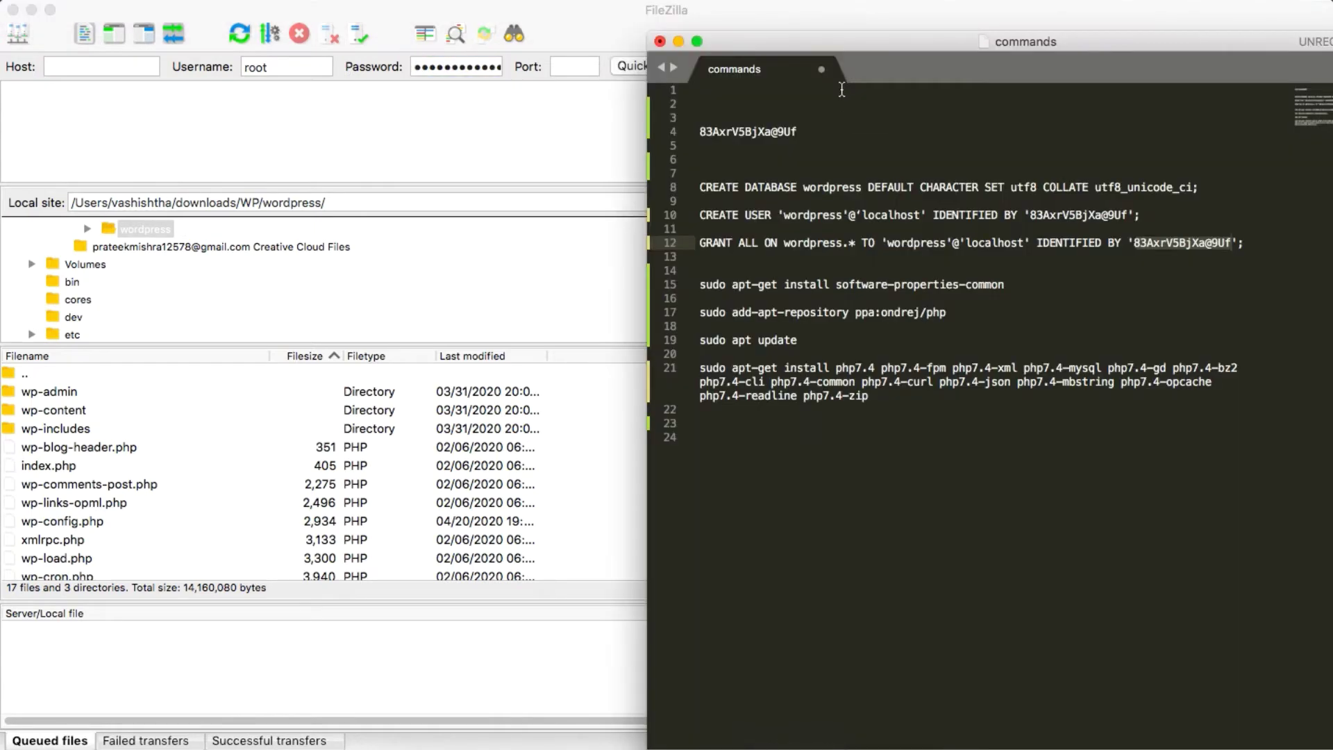
drag(803, 131, 698, 132)
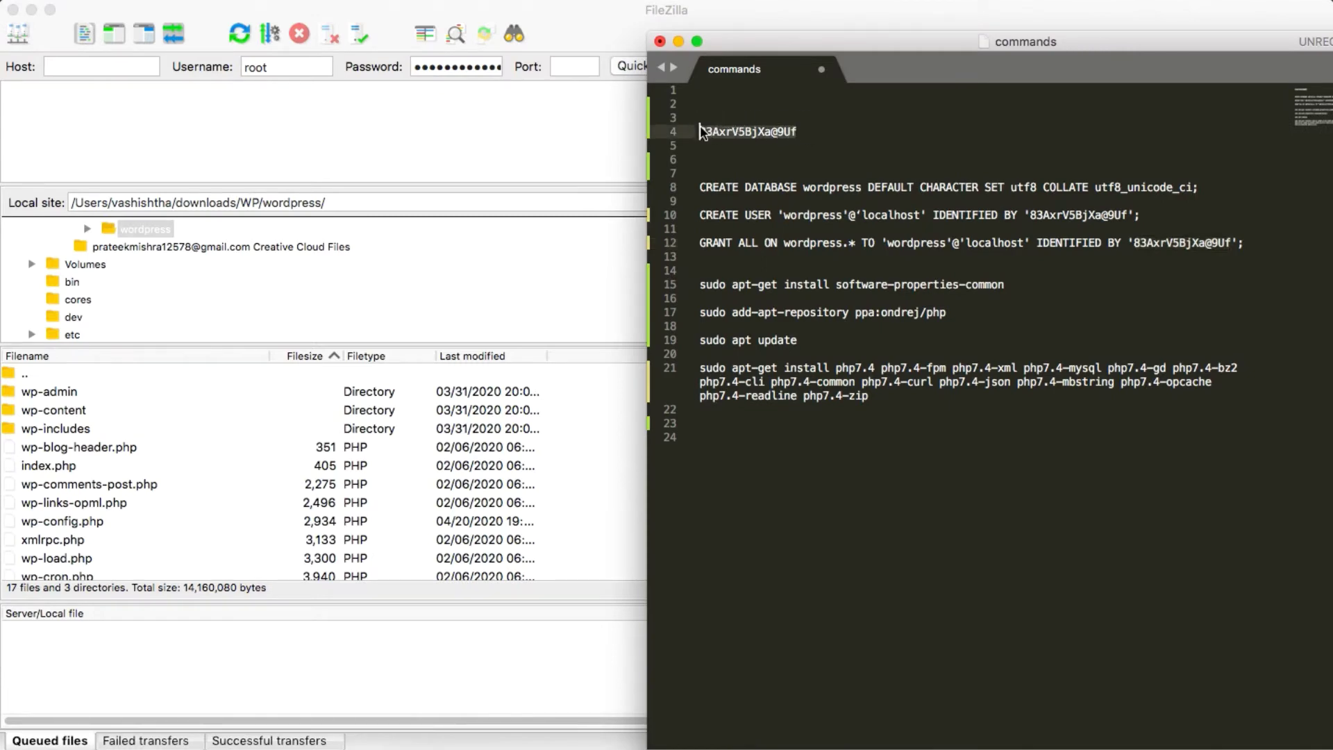
click(484, 62)
click(565, 64)
text(22)
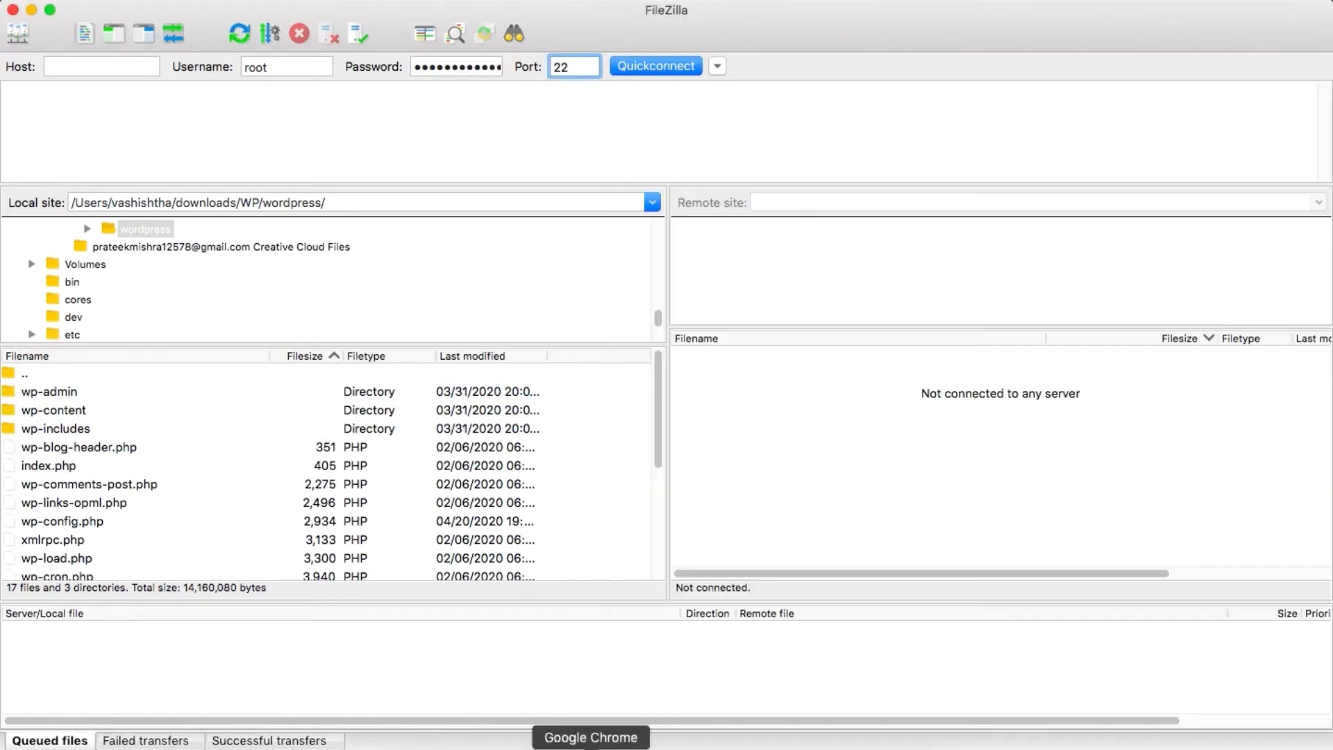
Step: Copy the server's IPv4 address from its Linode summary page in Chrome and return to FileZilla
click(591, 744)
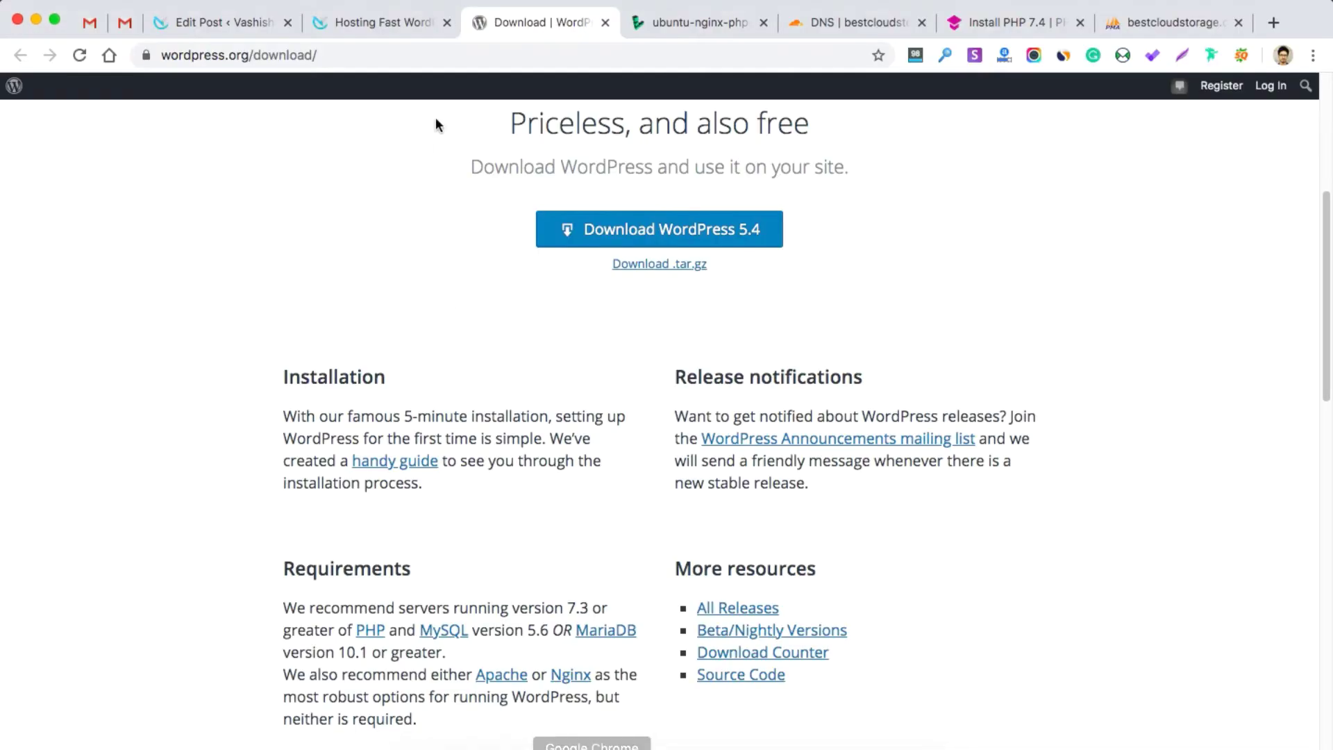
click(700, 19)
click(1077, 338)
click(826, 744)
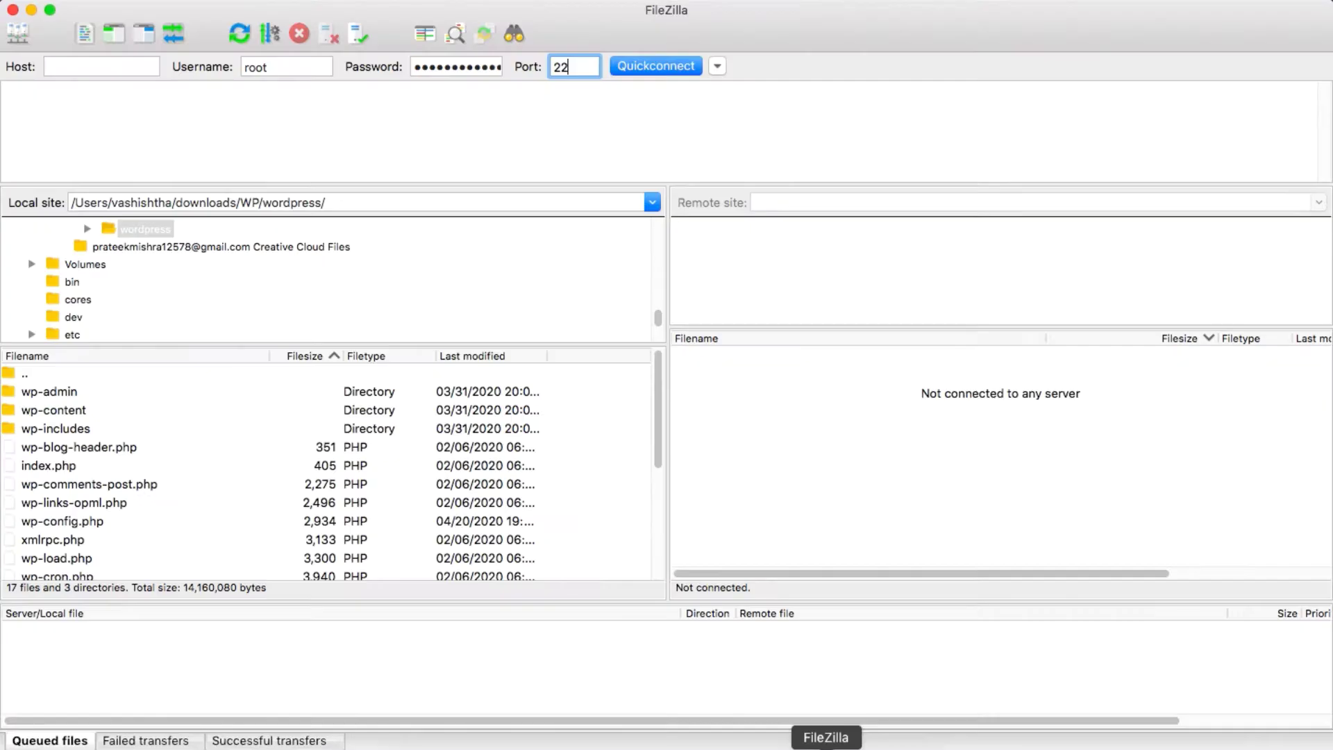
Step: Connect to host 23.239.29.32 and accept its host key, choosing to always trust this host
click(149, 68)
key(super+v)
click(657, 66)
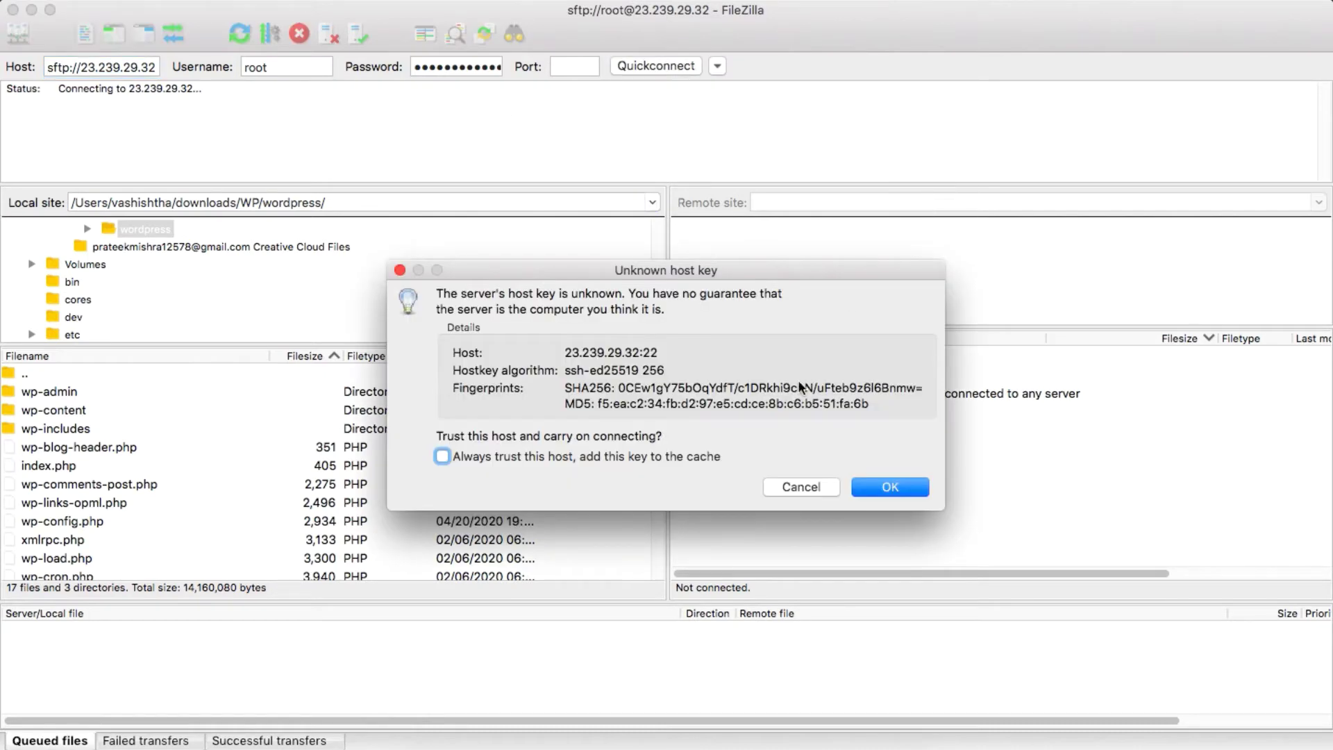
click(441, 455)
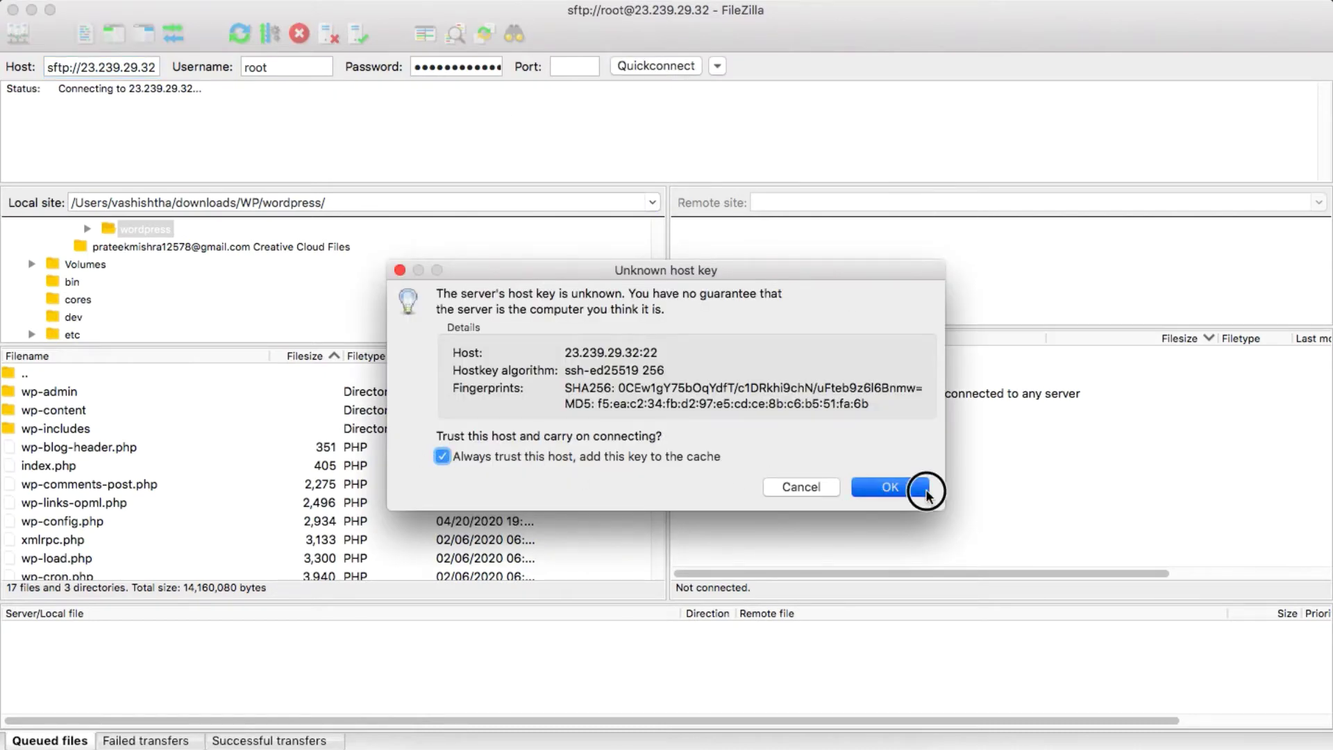
click(926, 489)
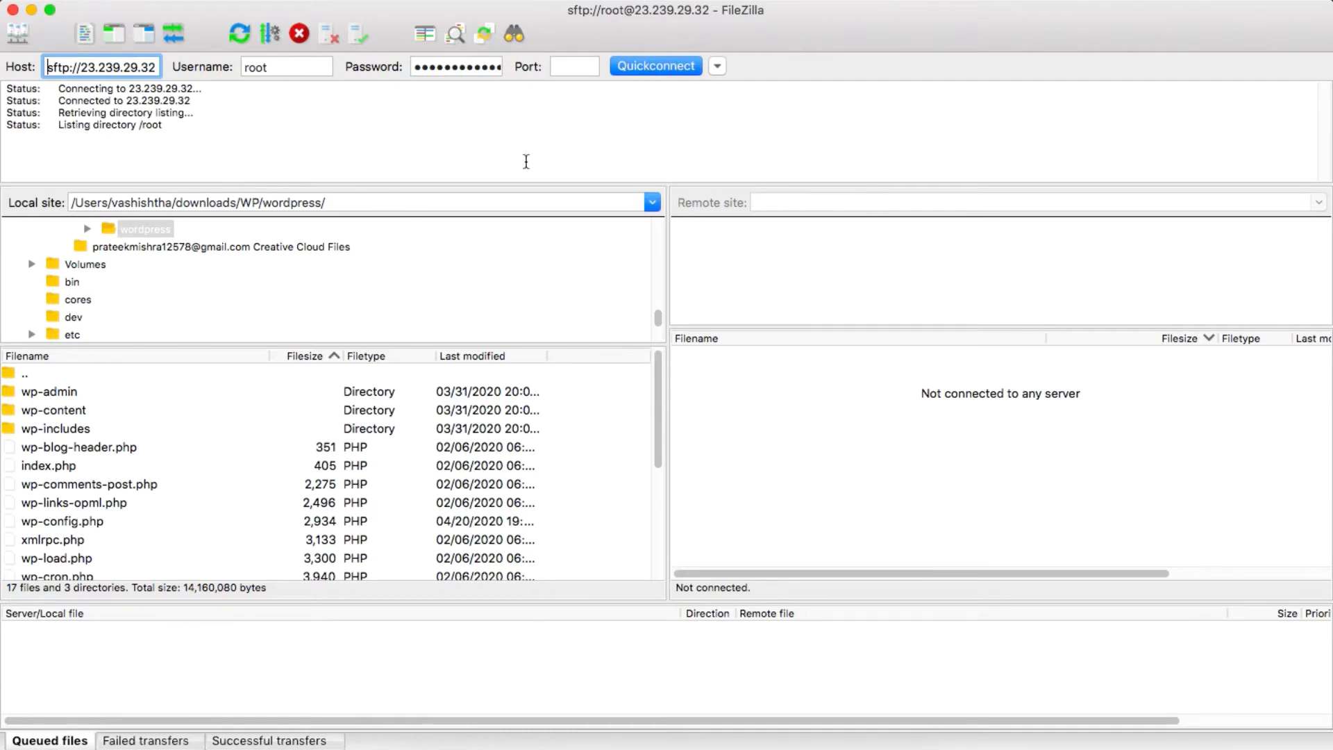
Step: Open the /var/www/html directory on the remote site
click(762, 202)
text(/var/www)
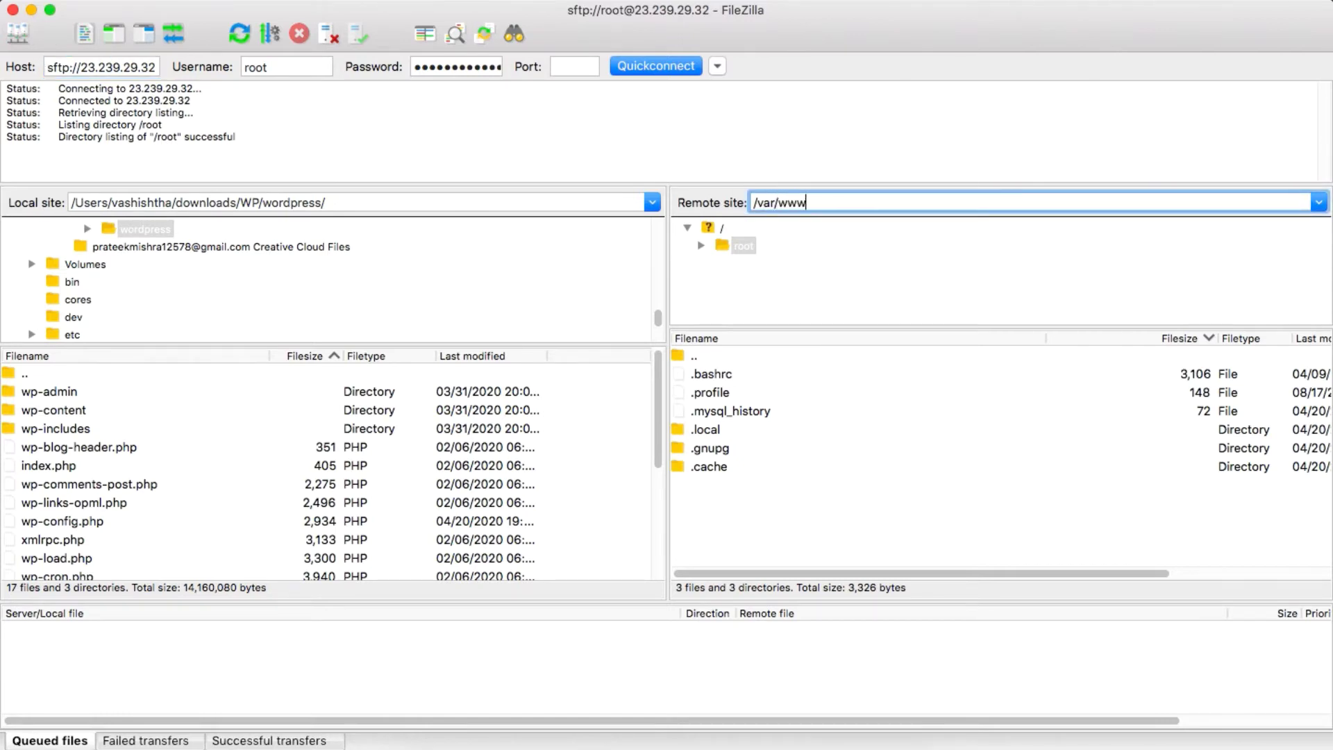
text(/html)
key(Return)
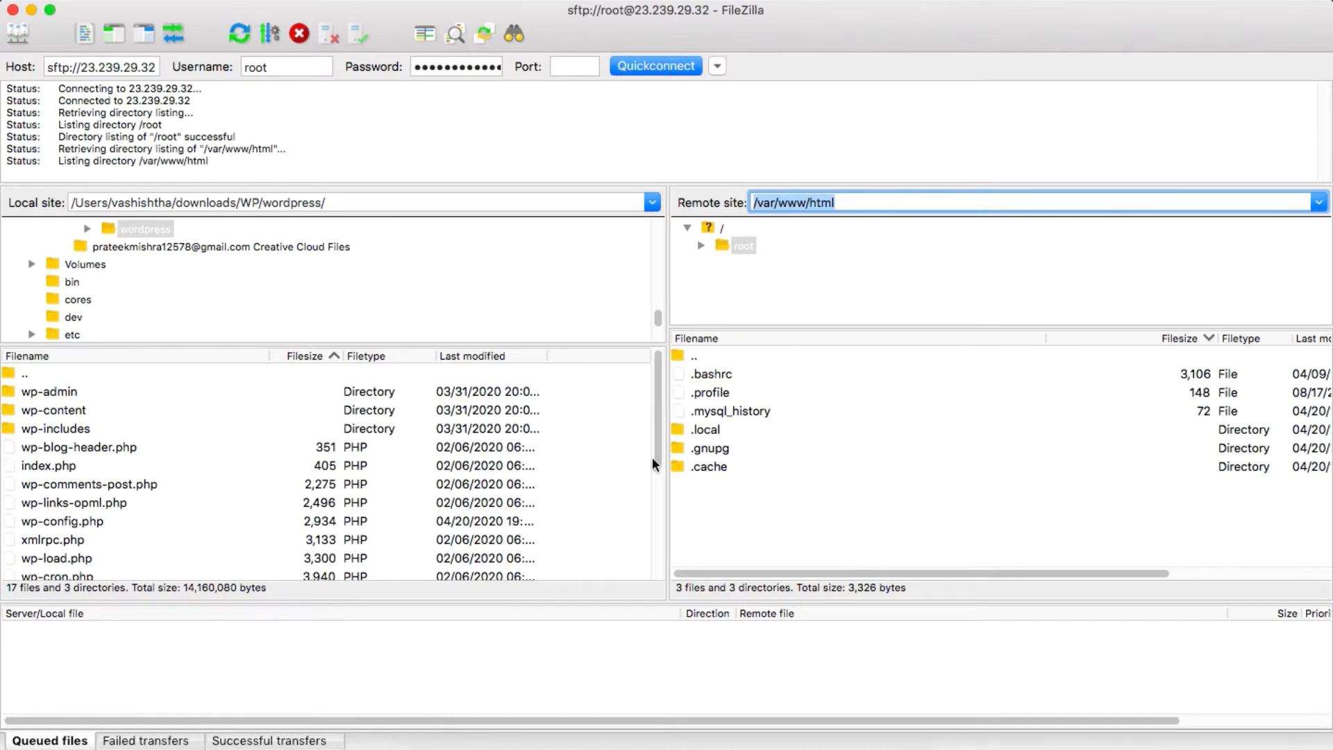
Step: Reload the local wordpress folder's listing and upload site.zip to the remote /var/www/html directory
click(757, 420)
right_click(756, 421)
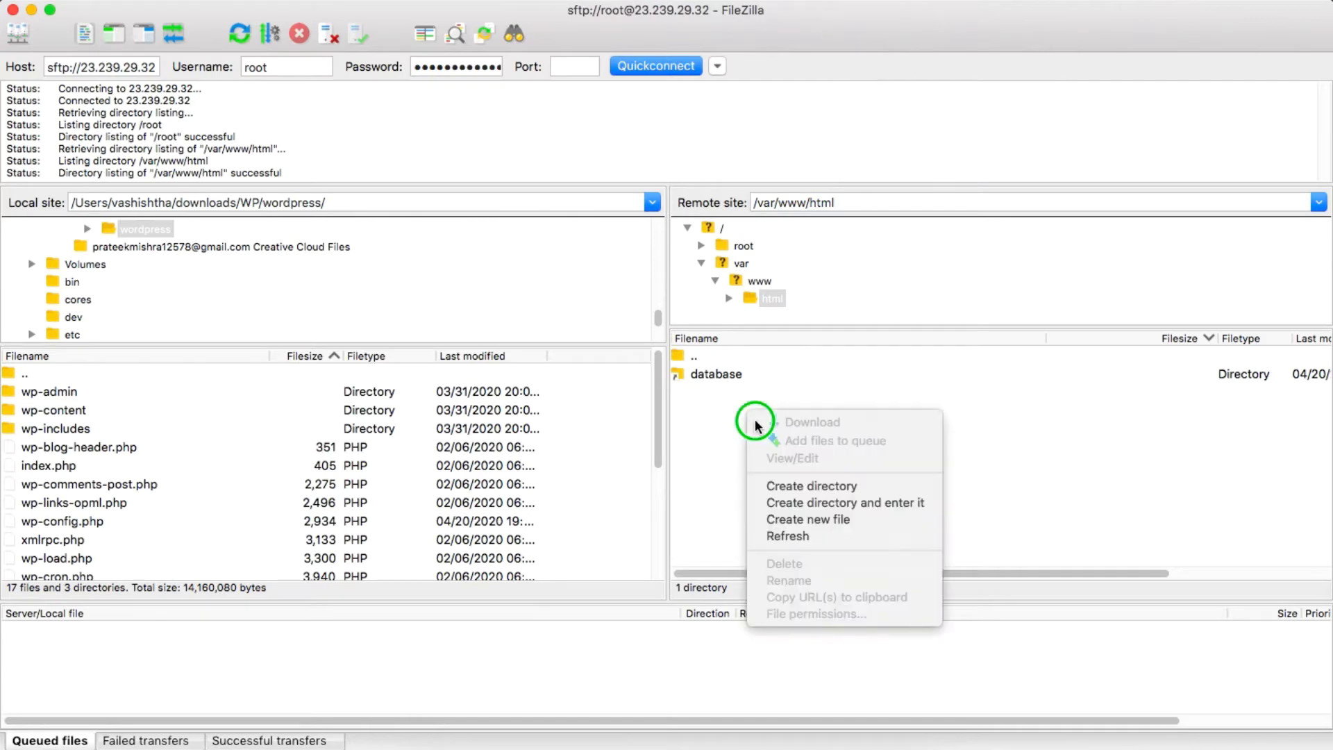
click(44, 377)
double_click(44, 377)
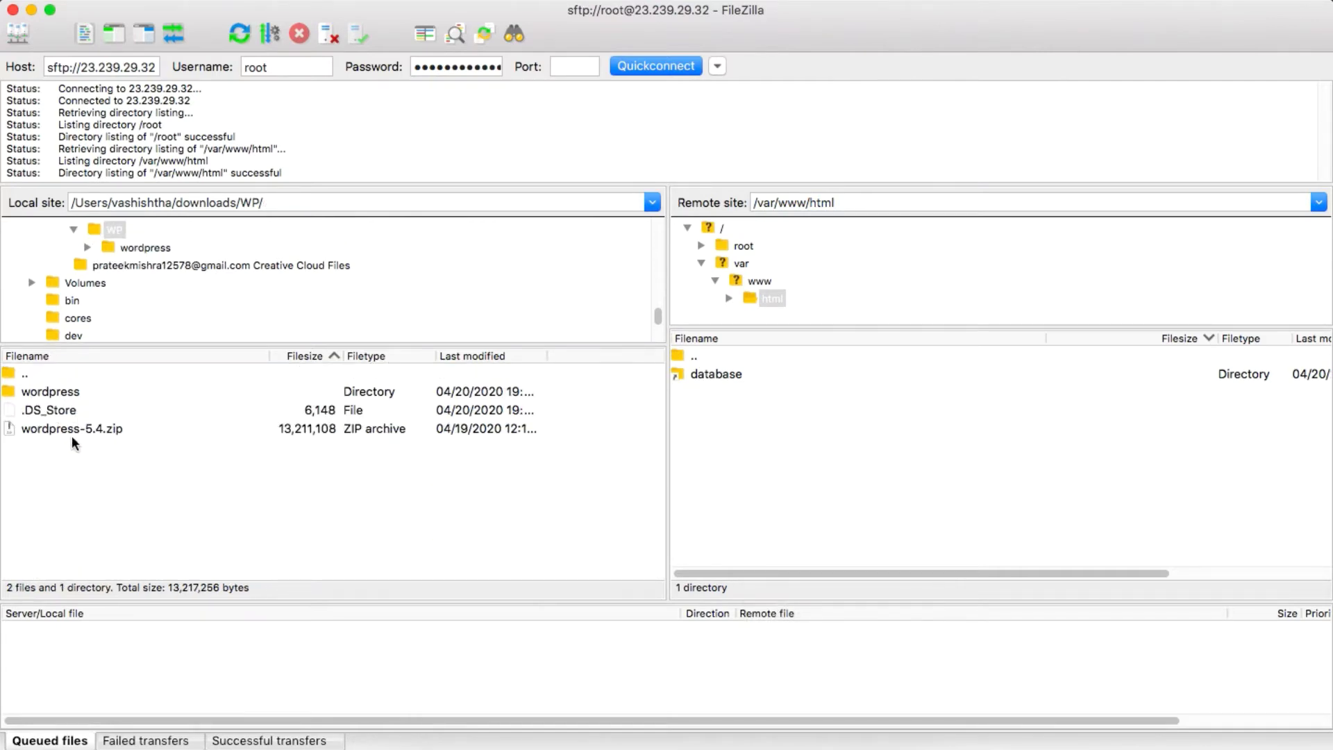
double_click(48, 393)
scroll(63, 389, down, 5)
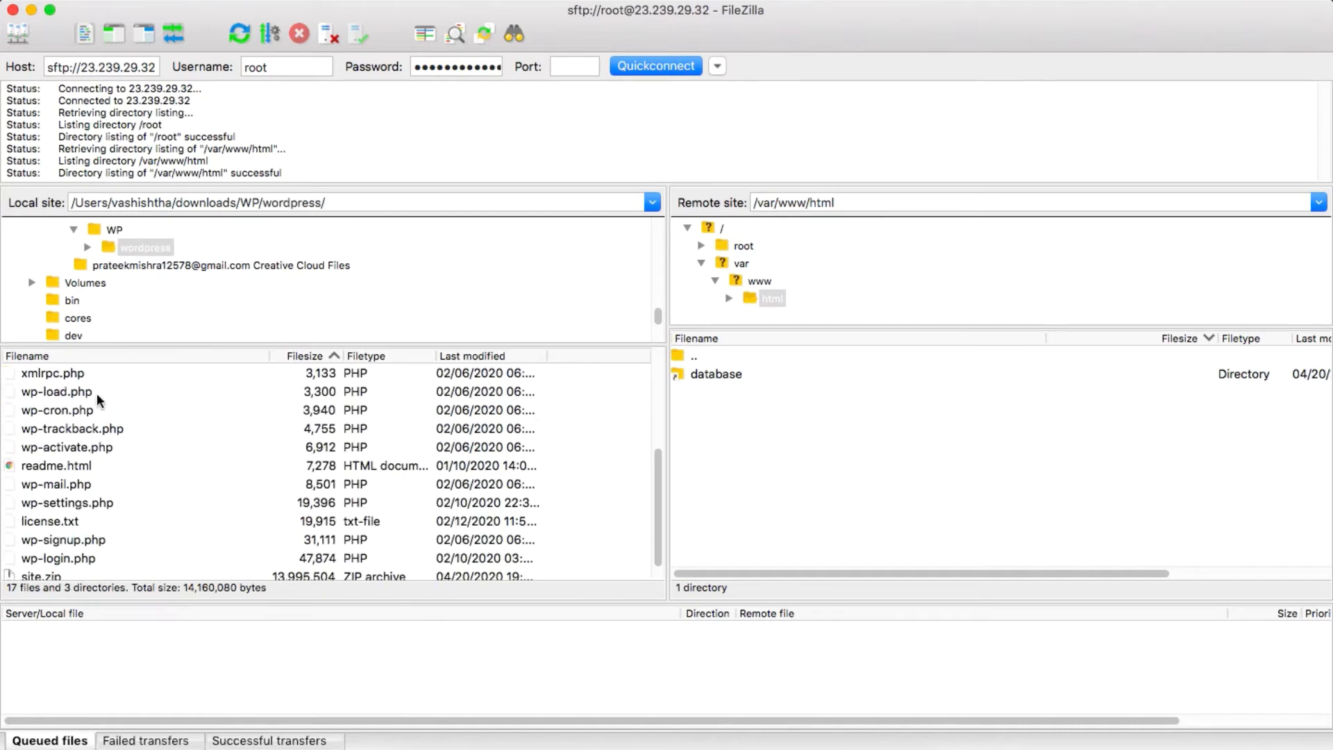
click(32, 559)
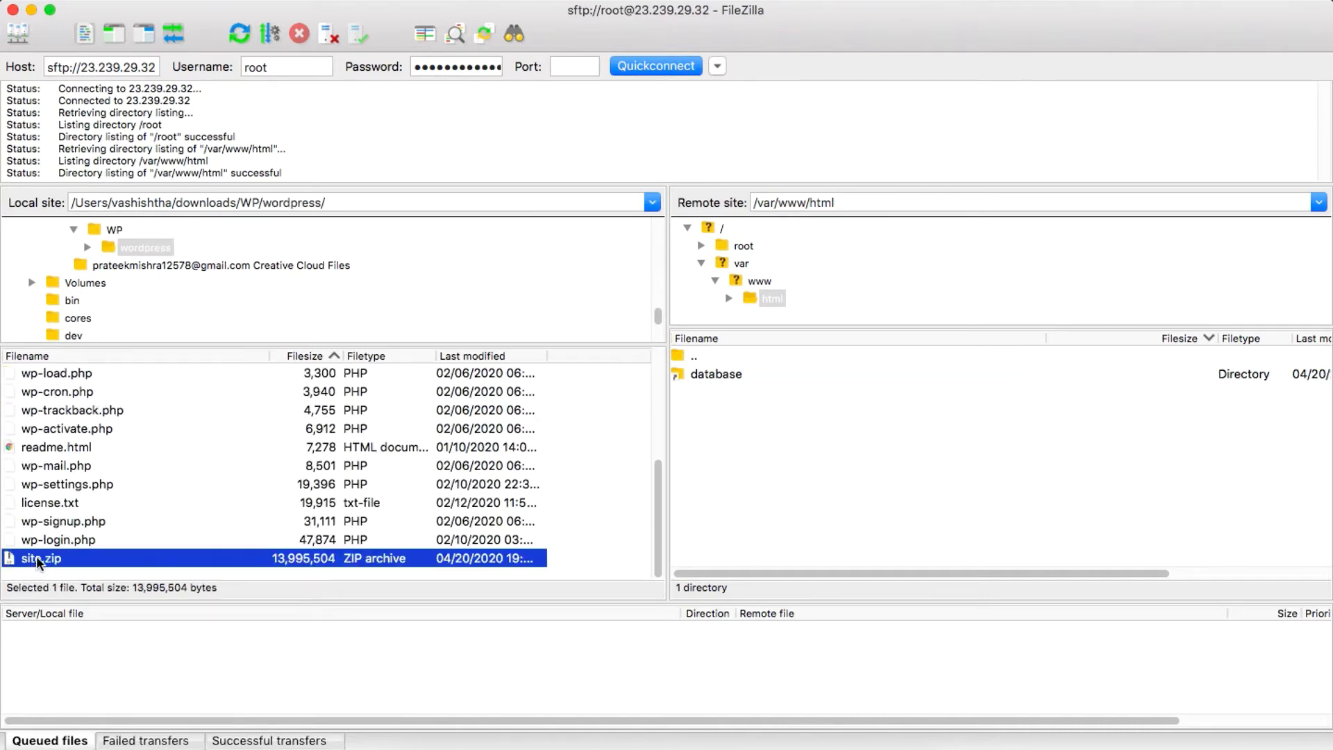
drag(41, 558, 772, 432)
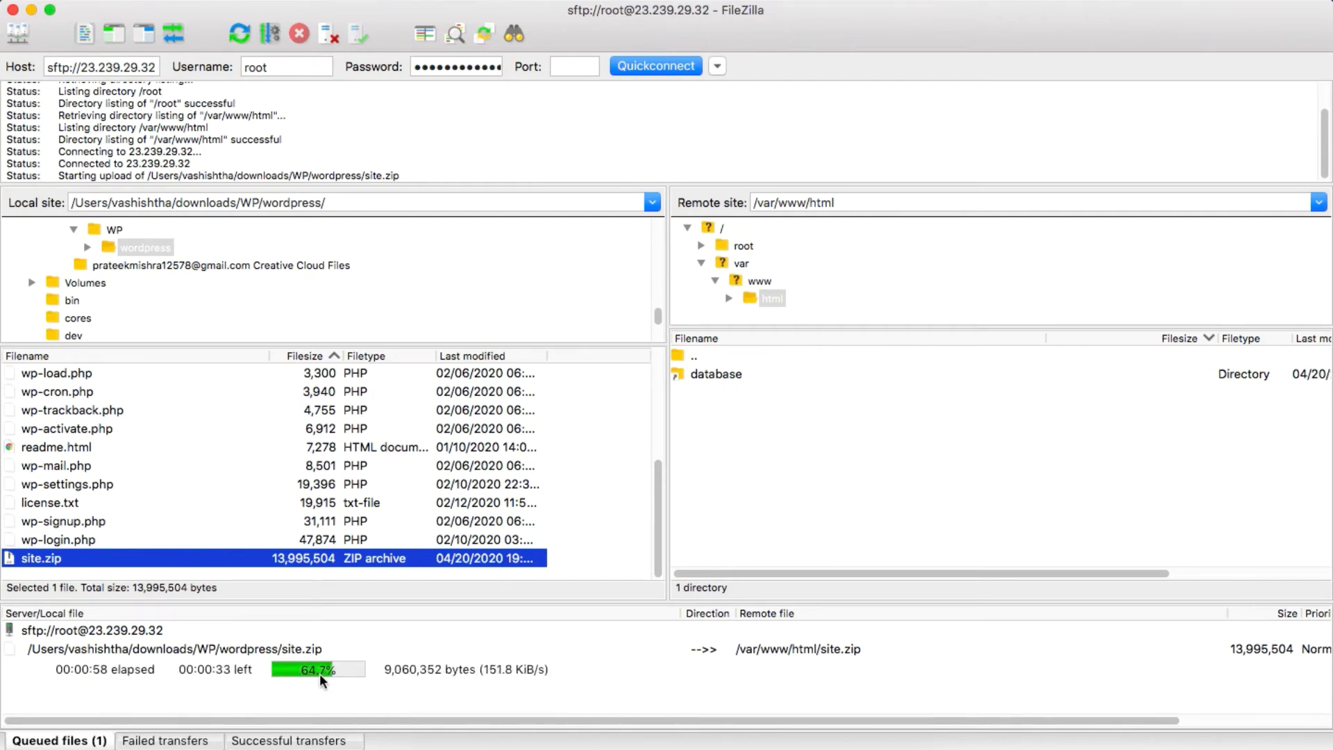
Step: Switch to the SSH session in Terminal and update the server's package lists with sudo apt-get update
click(722, 745)
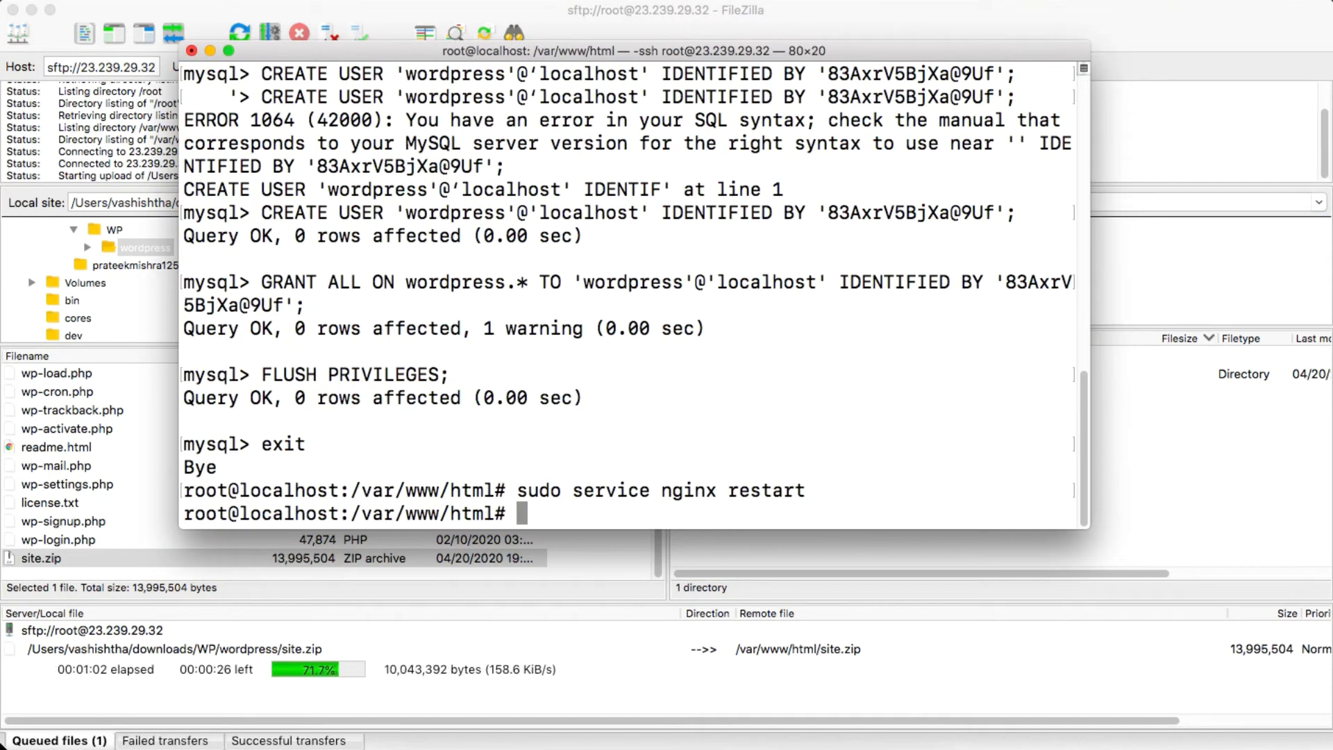
text(sudo apt)
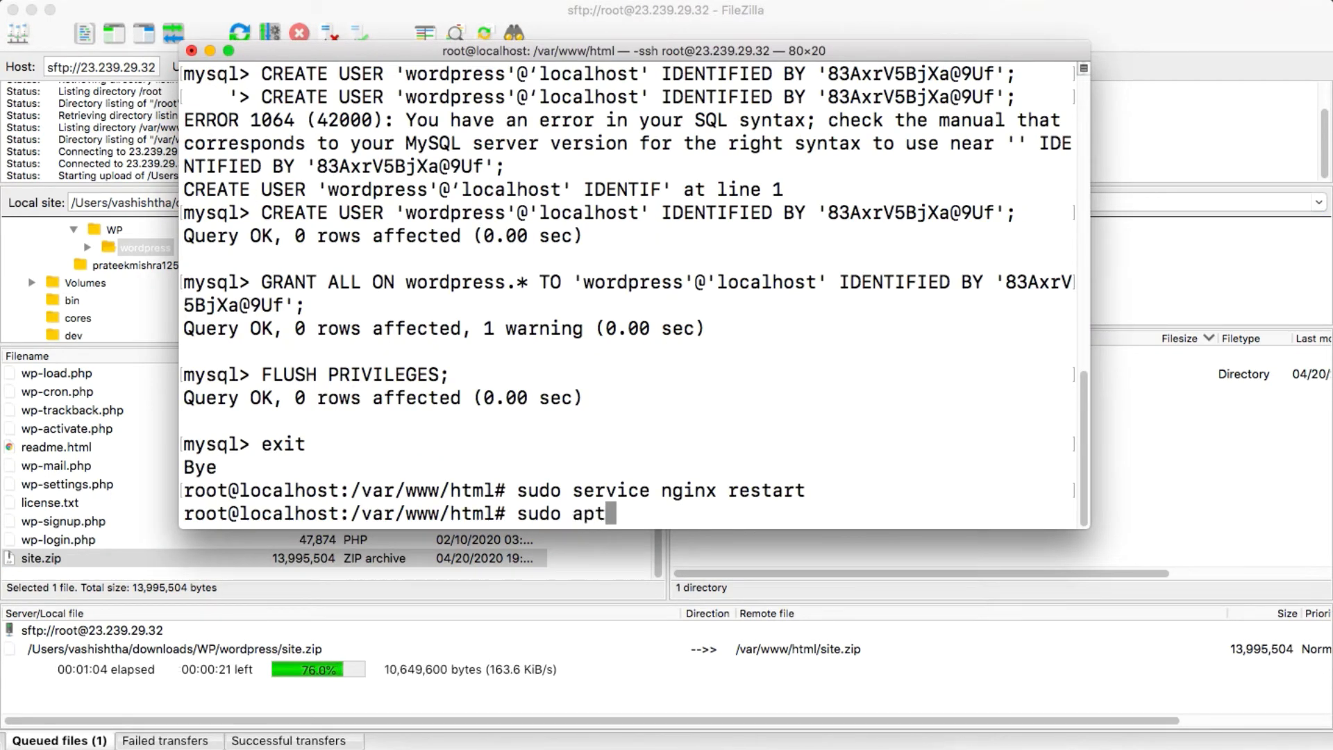
text(-get )
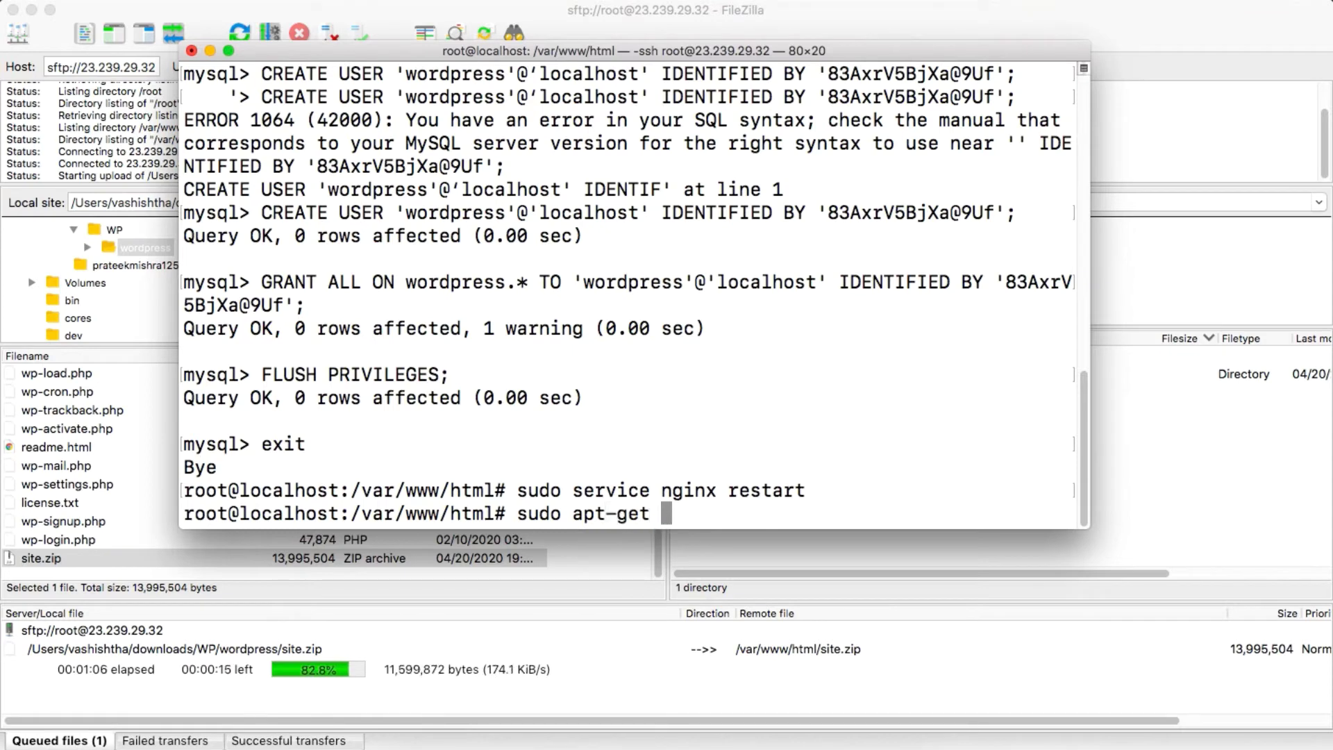
text(update)
key(Return)
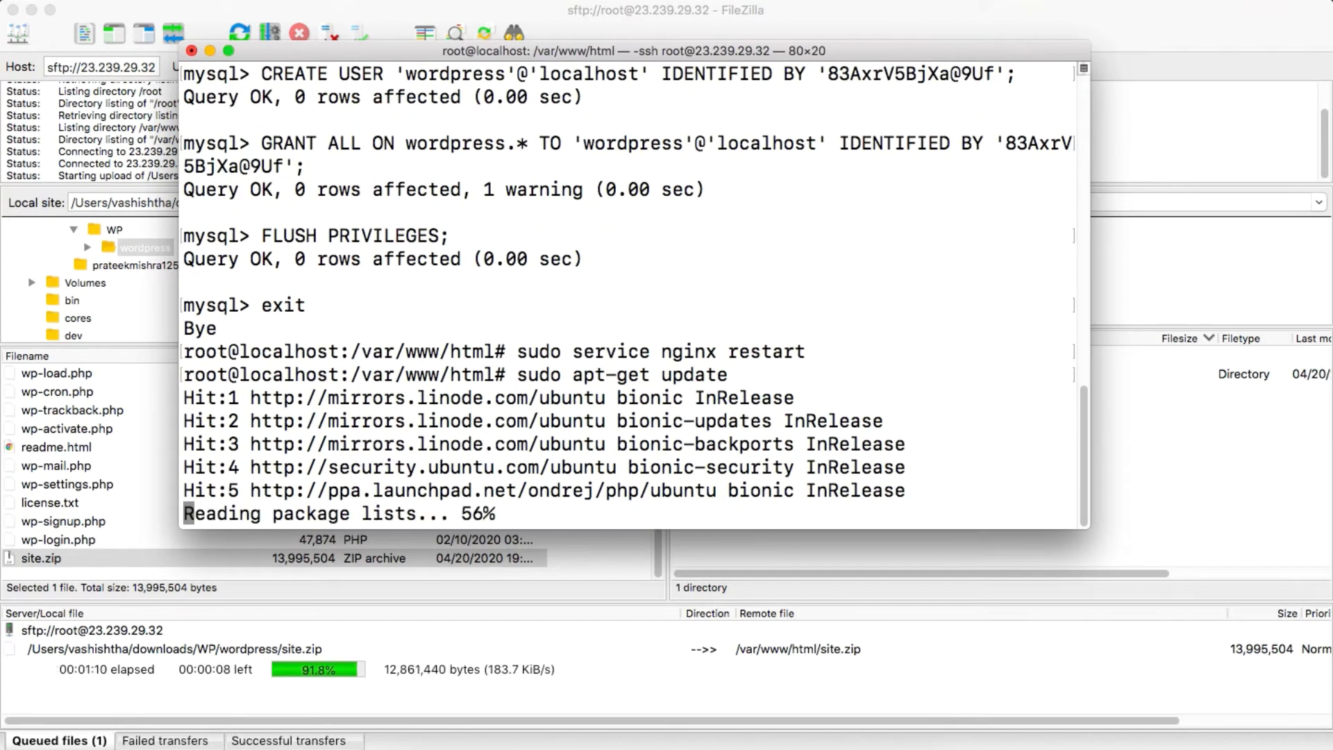
Step: Install the zip and unzip packages on the server with sudo apt-get install zip unzip
text(sudo ap-get)
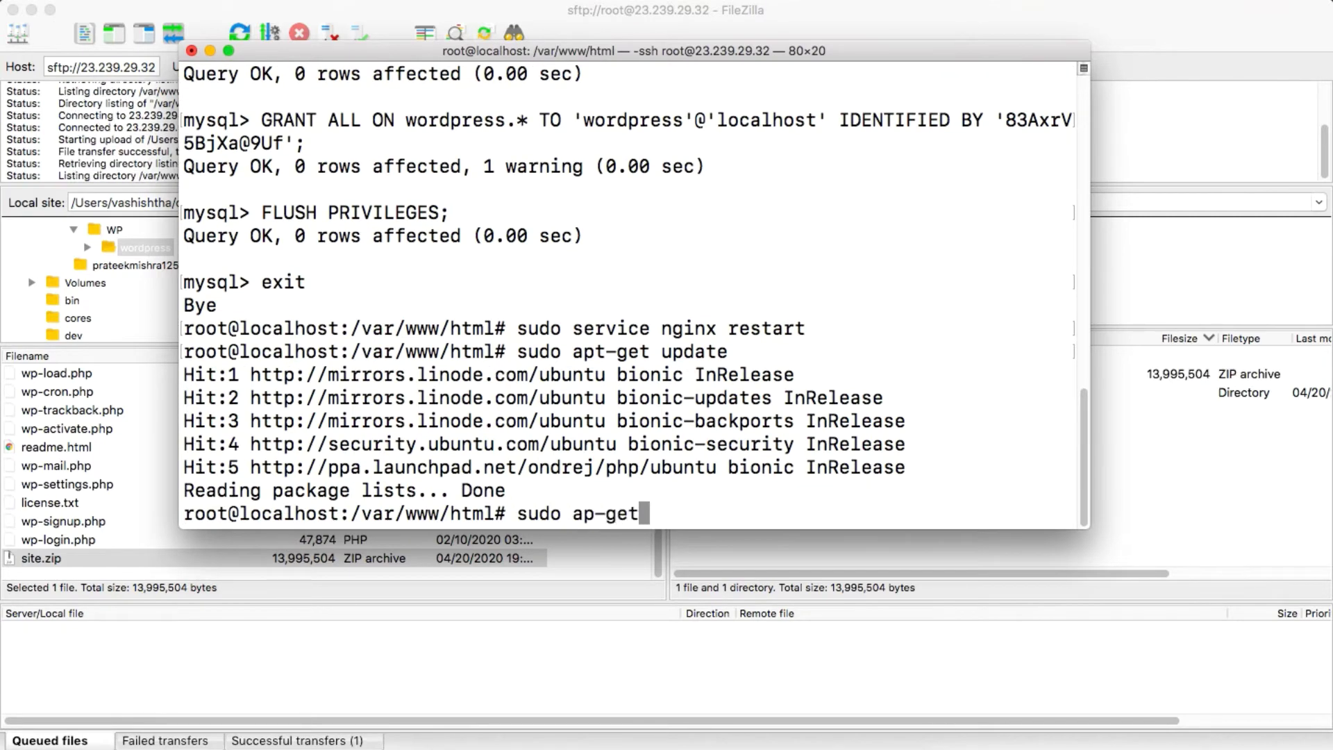
key(BackSpace)
key(BackSpace)
key(BackSpace)
key(BackSpace)
text(t-get install )
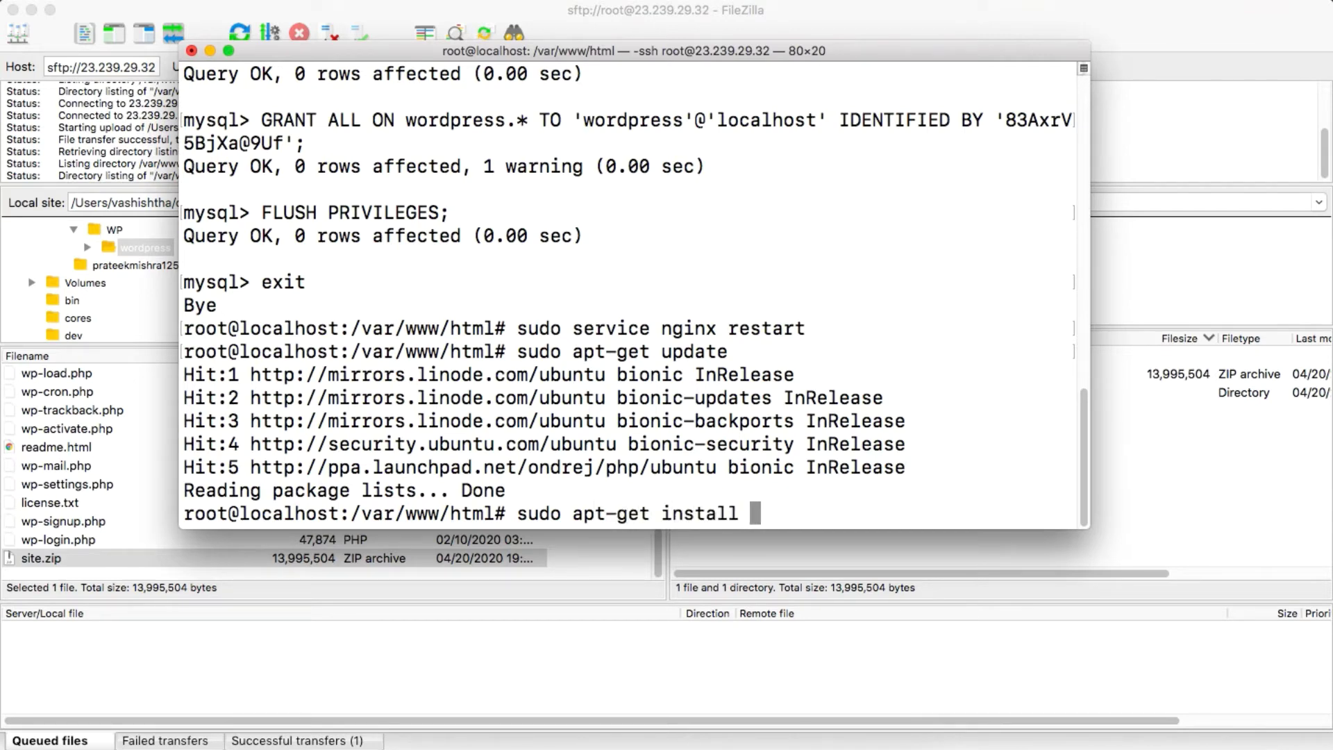
text(zip unzip)
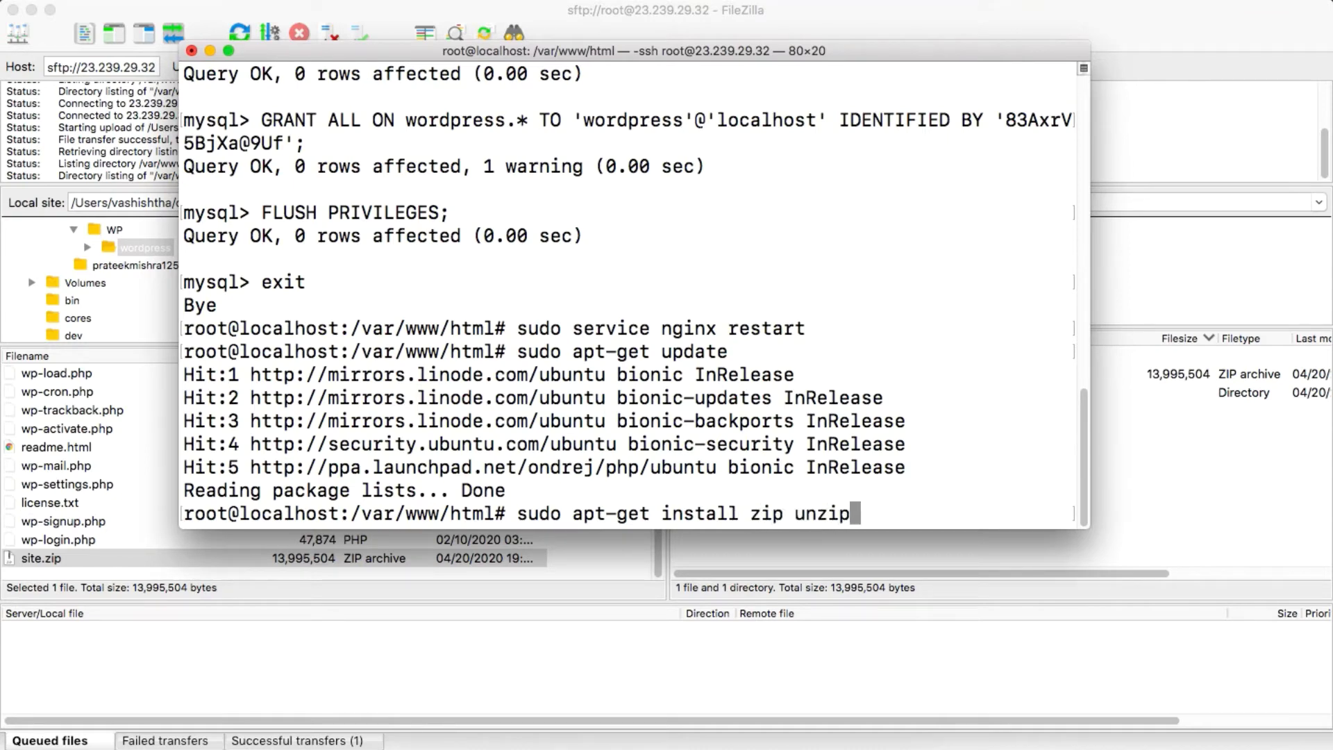
key(Return)
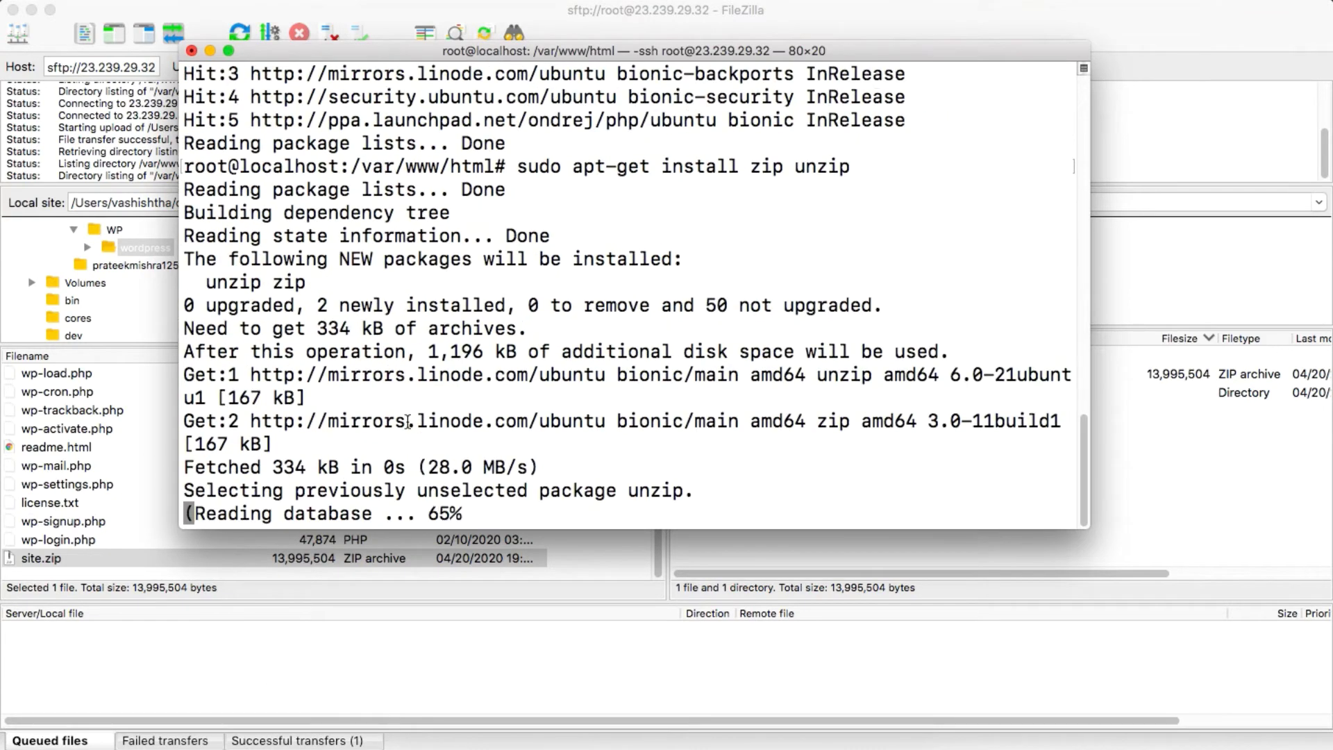
Step: Check the WordPress hosting article in Chrome for the unzip and ownership commands, and return to Terminal
click(596, 739)
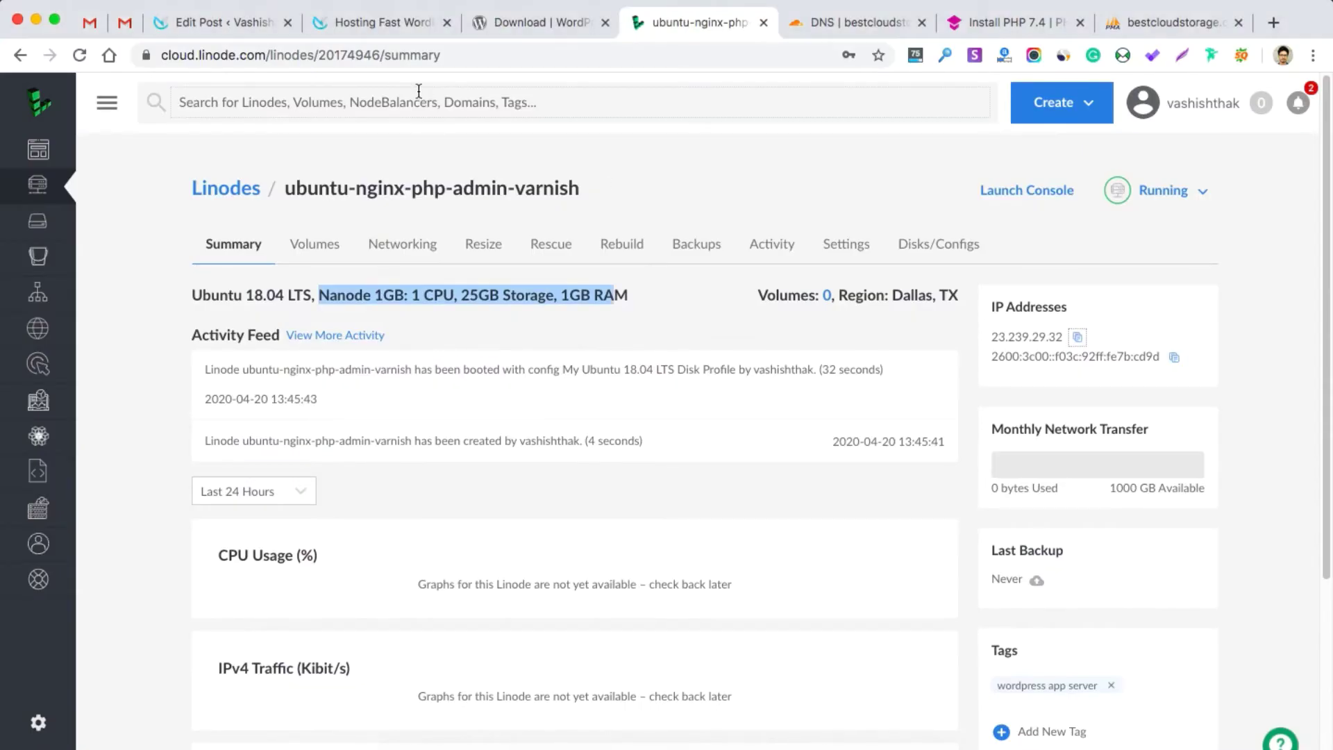
click(373, 23)
scroll(390, 372, down, 5)
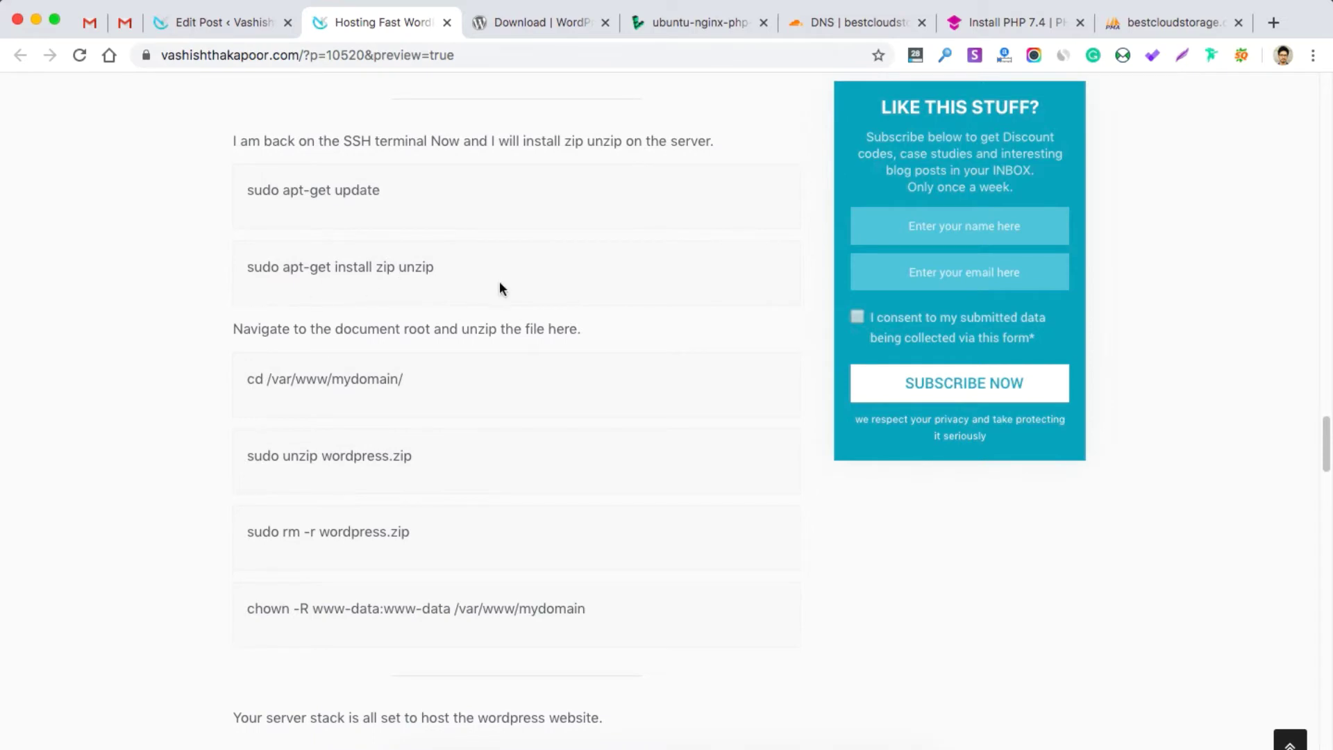
key(super+Tab)
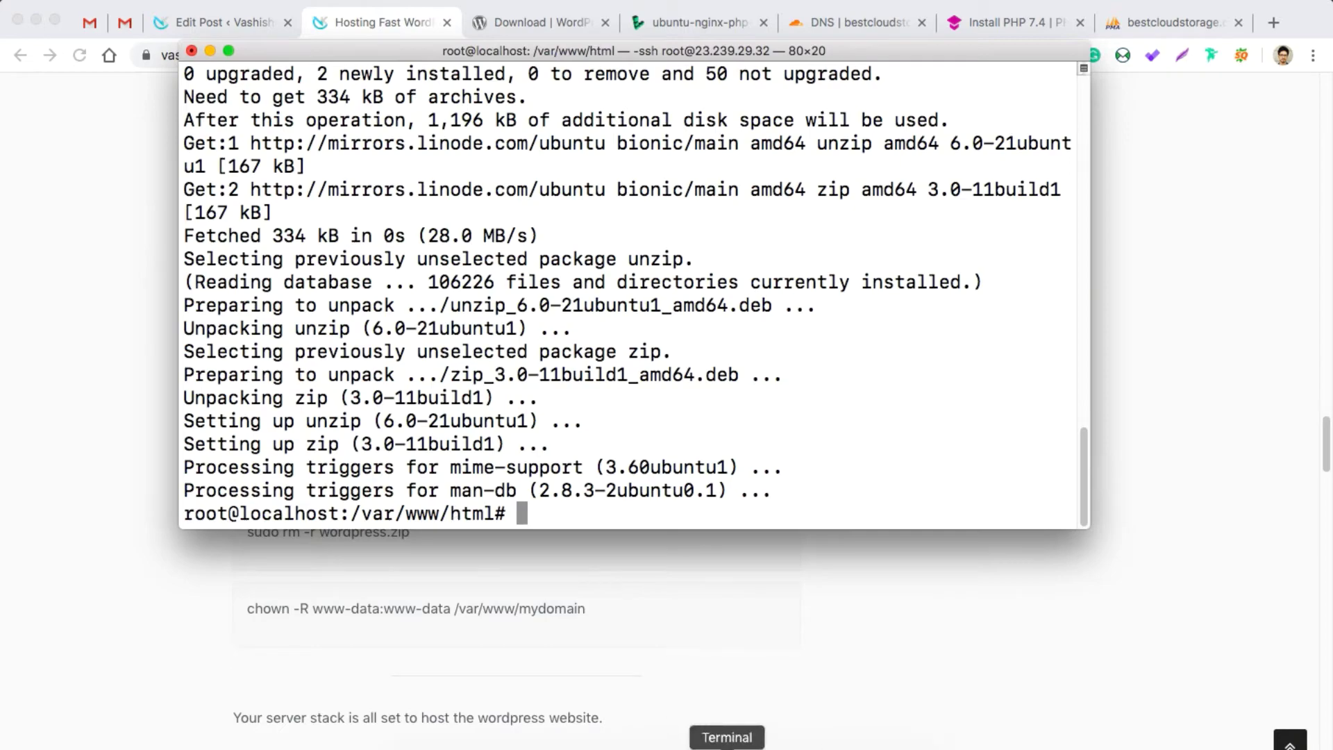
Step: Check FileZilla's successful transfers for site.zip, and list the contents of /var/www/html in the Terminal SSH session
click(833, 747)
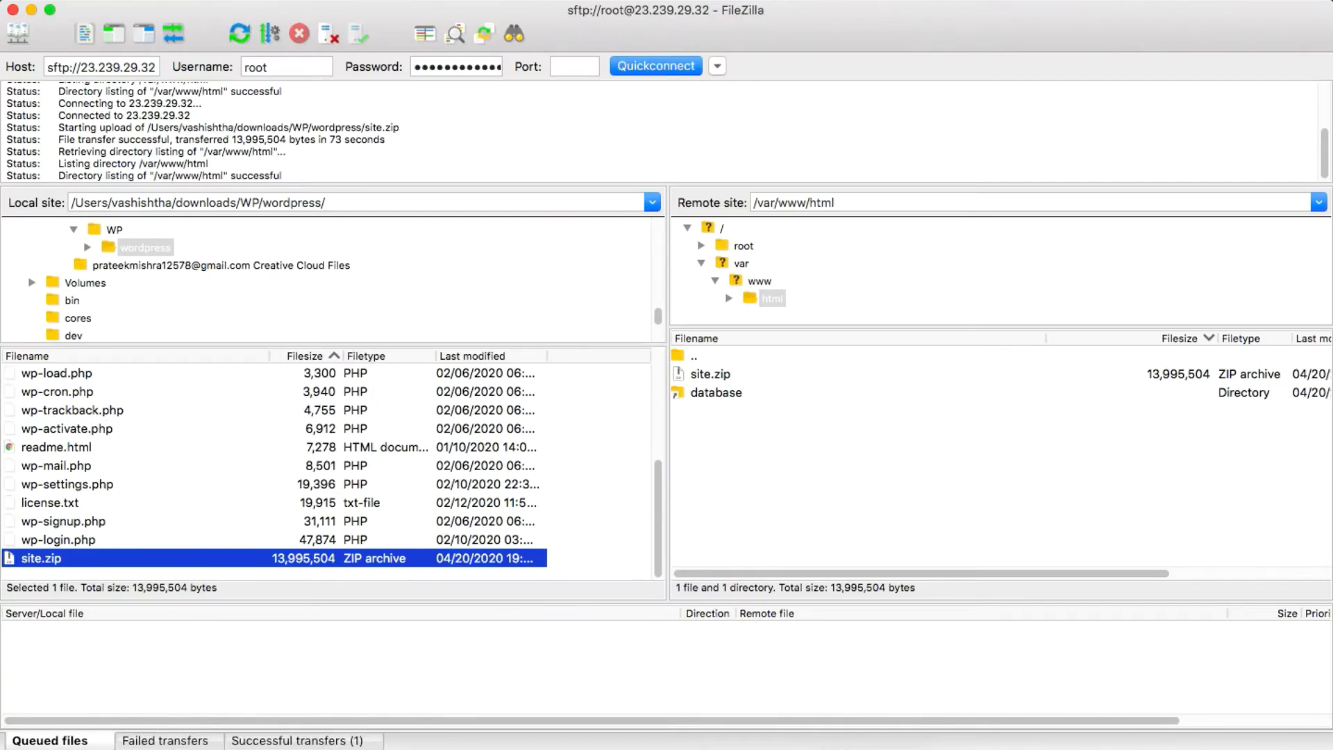
click(276, 738)
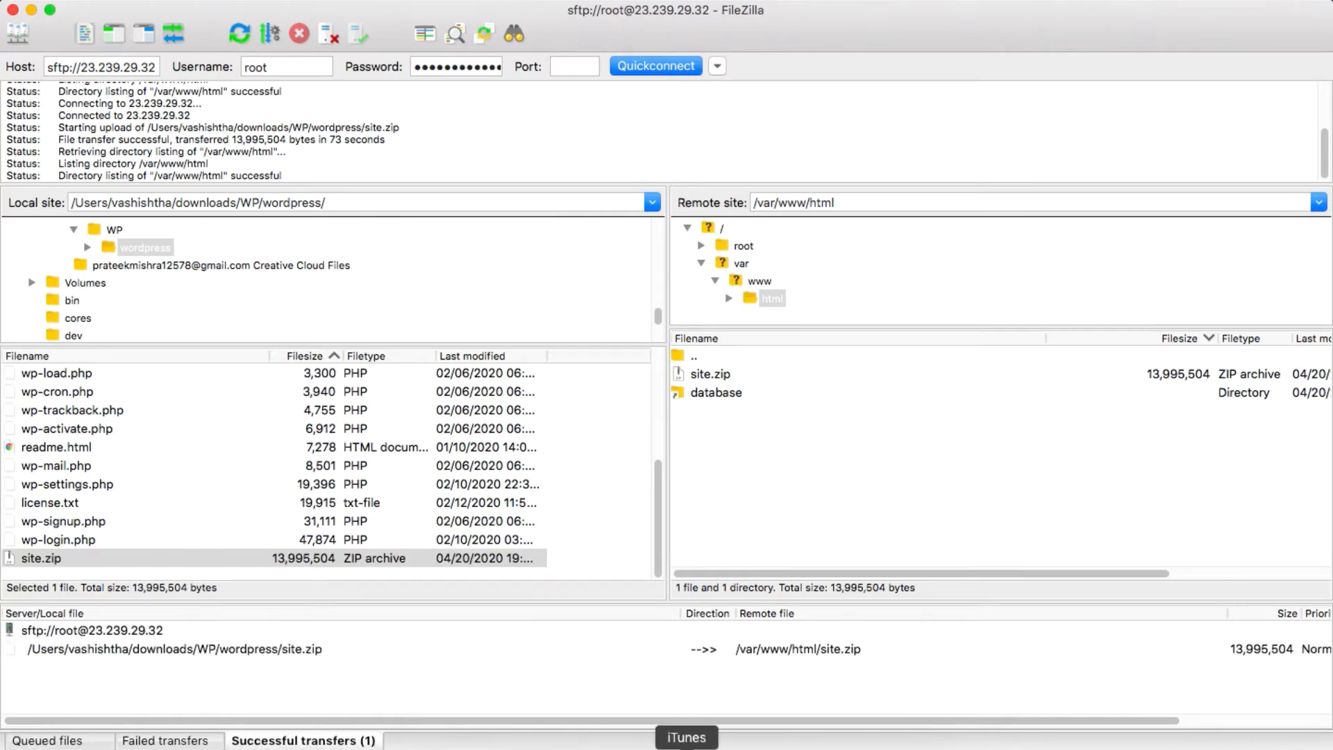
click(727, 746)
text(c)
key(BackSpace)
text(ls)
key(Return)
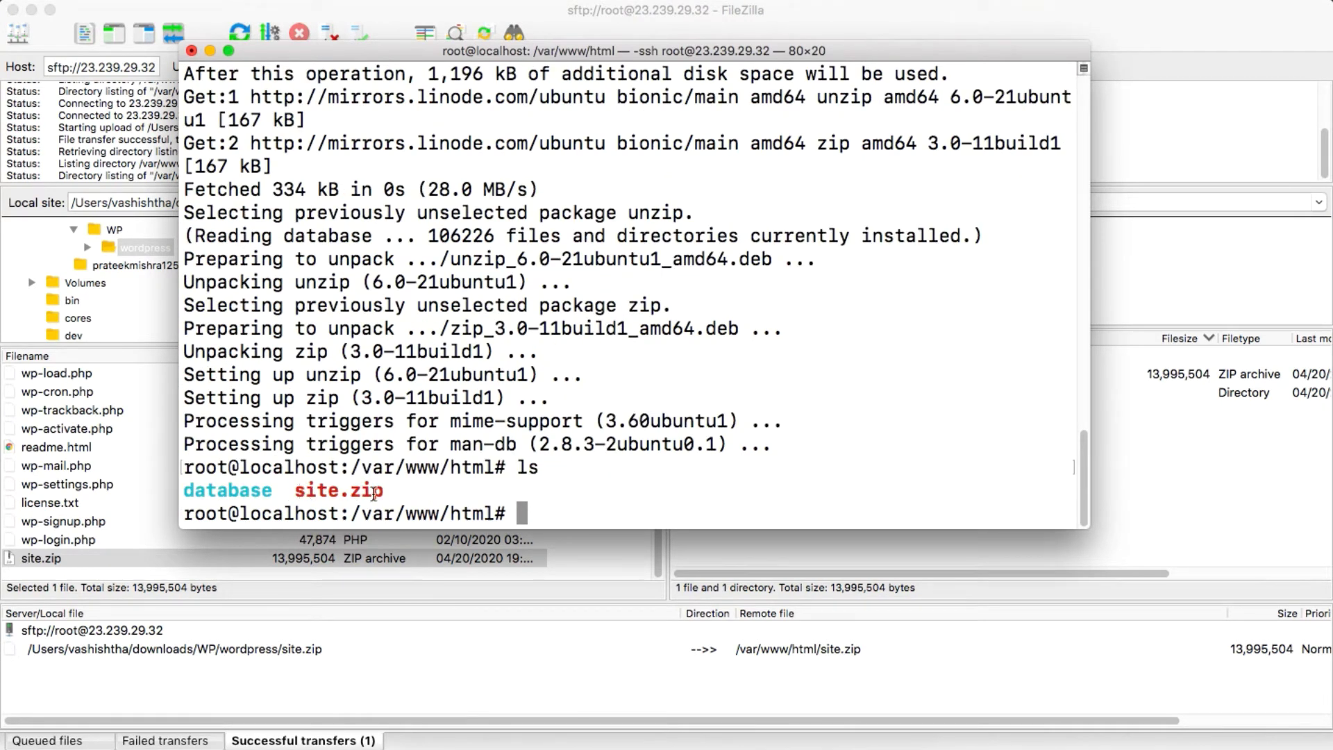
Step: Extract the uploaded archive with sudo unzip site.zip and list the folder's contents
text(sudo un)
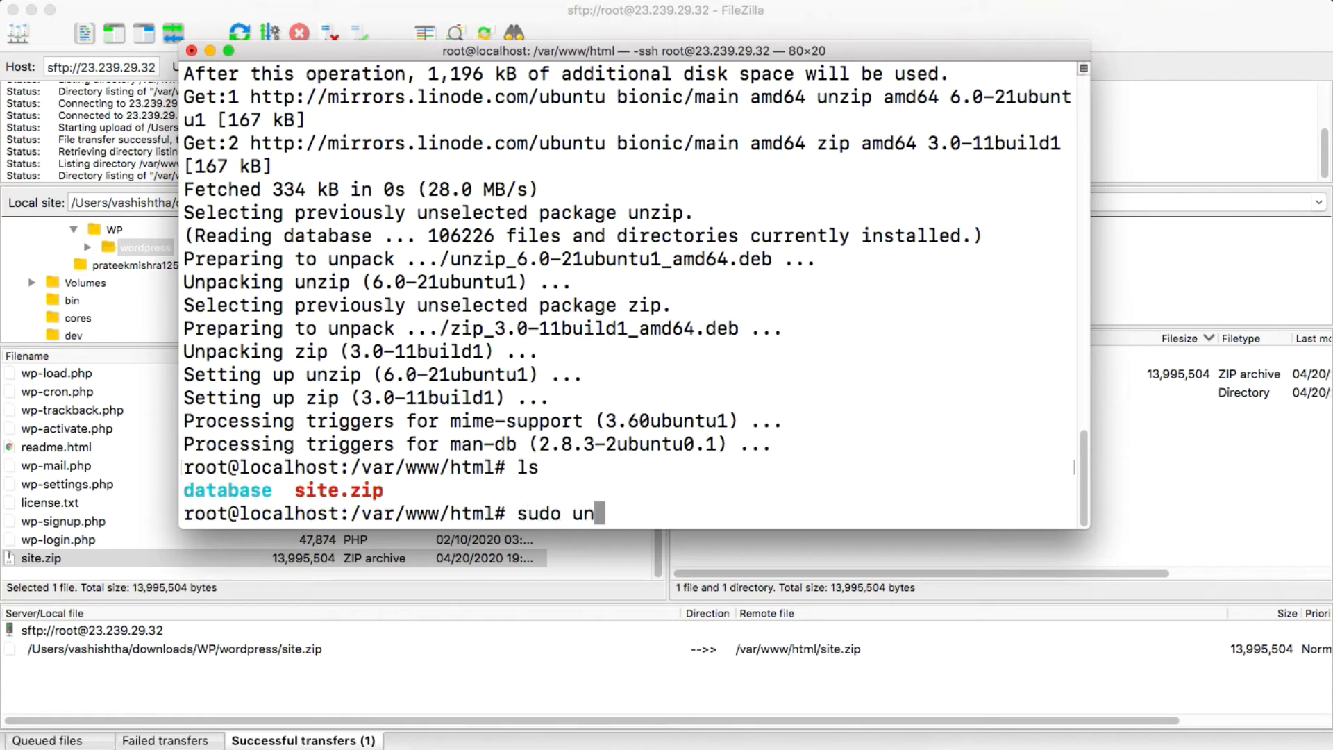
text(zip sit)
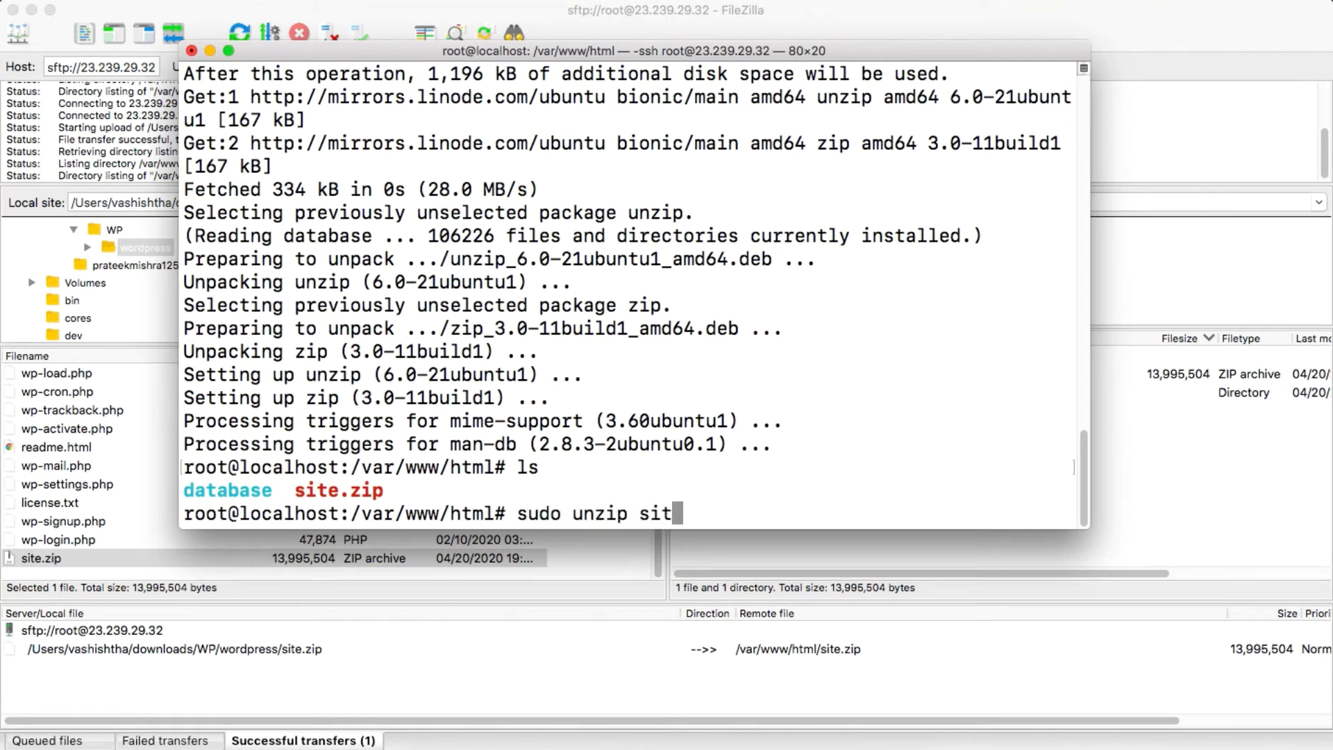
key(Tab)
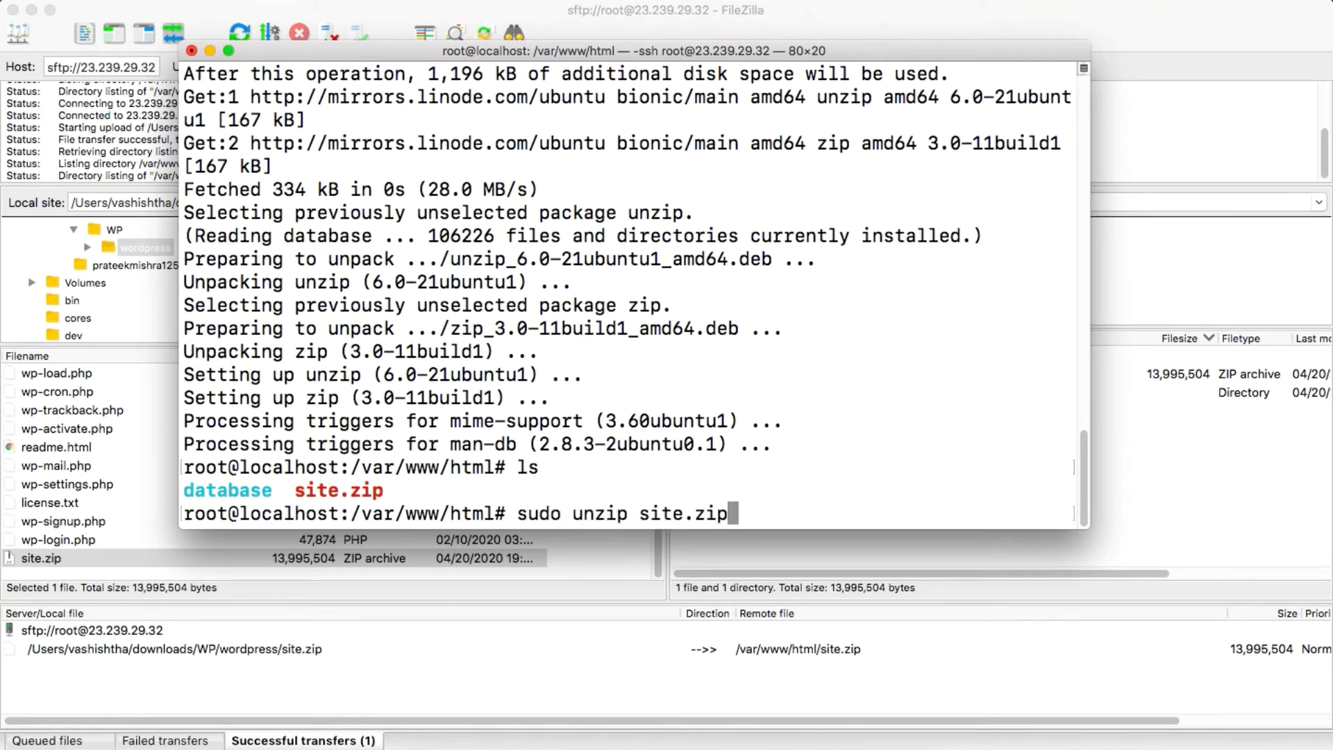
key(Return)
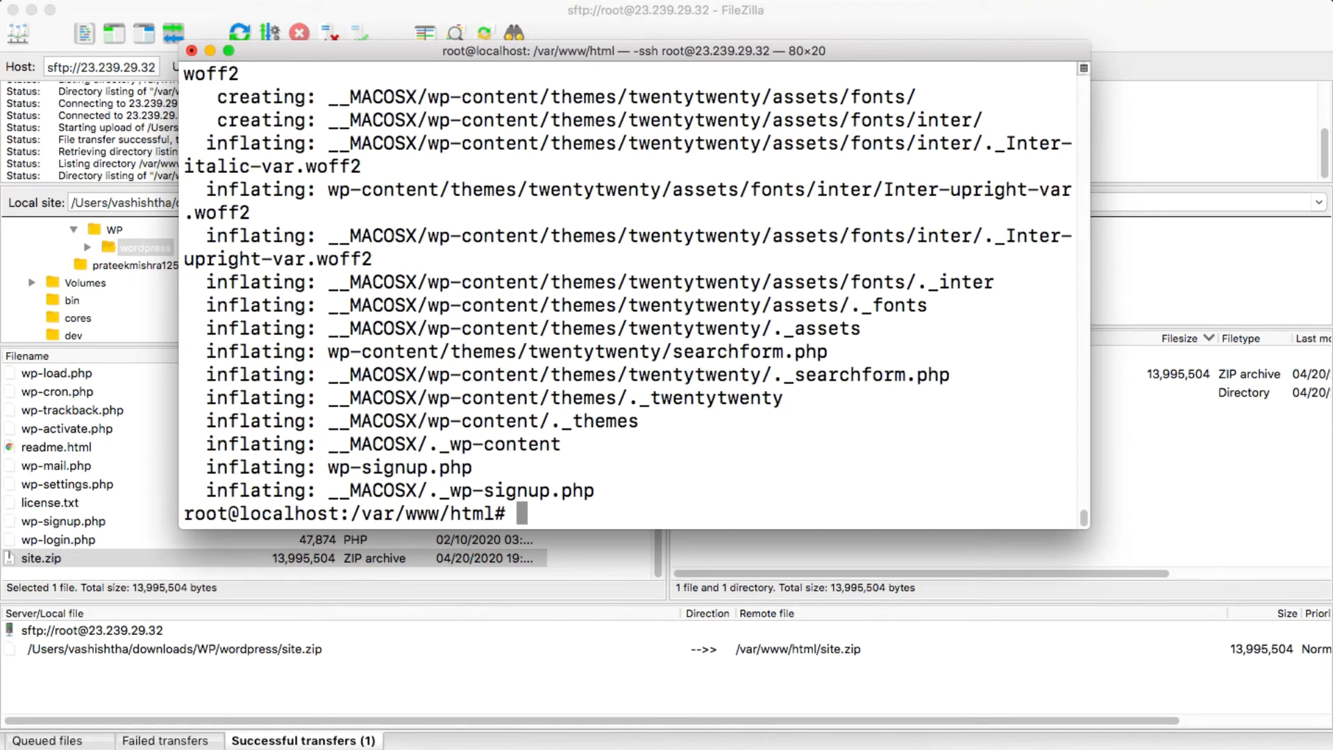
text(ls)
key(Return)
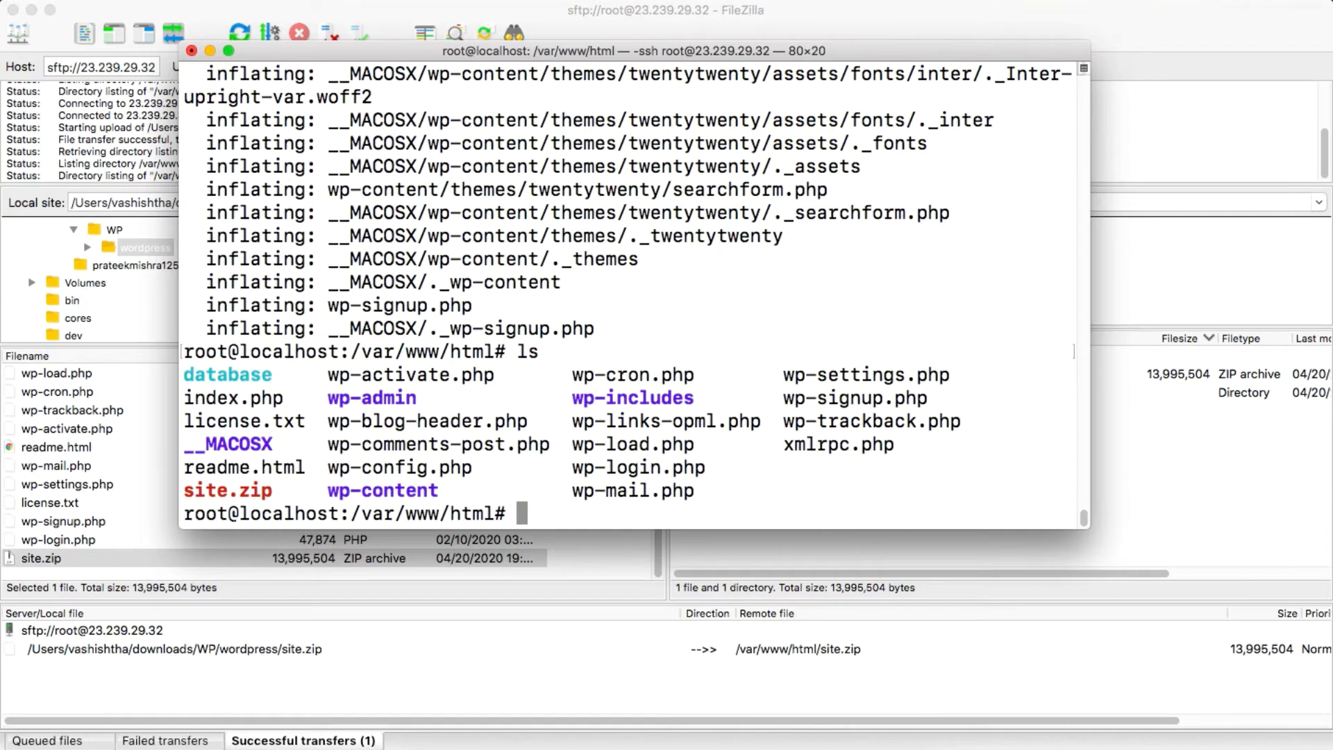
Step: Delete the extracted __MACOSX folder with sudo rm -r __MACOSX/ and list the directory again
text(sudo rm )
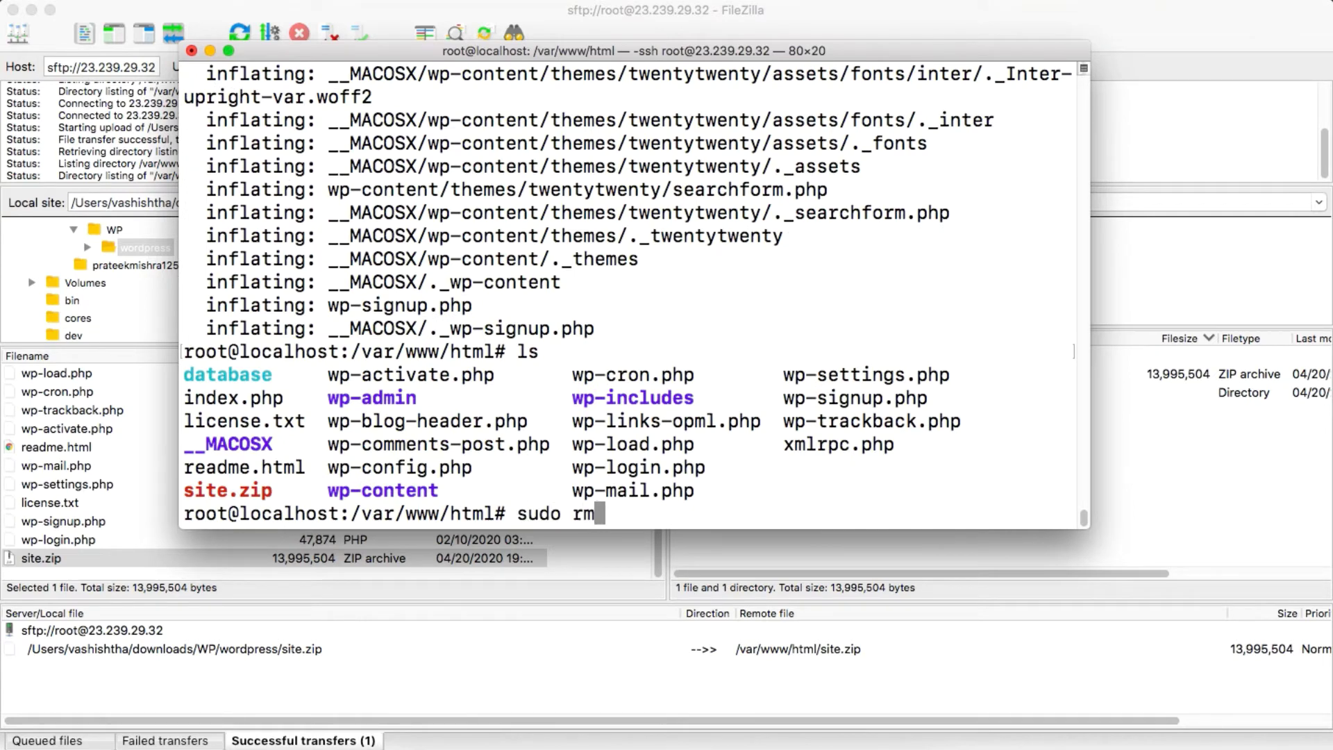
text(-r __m)
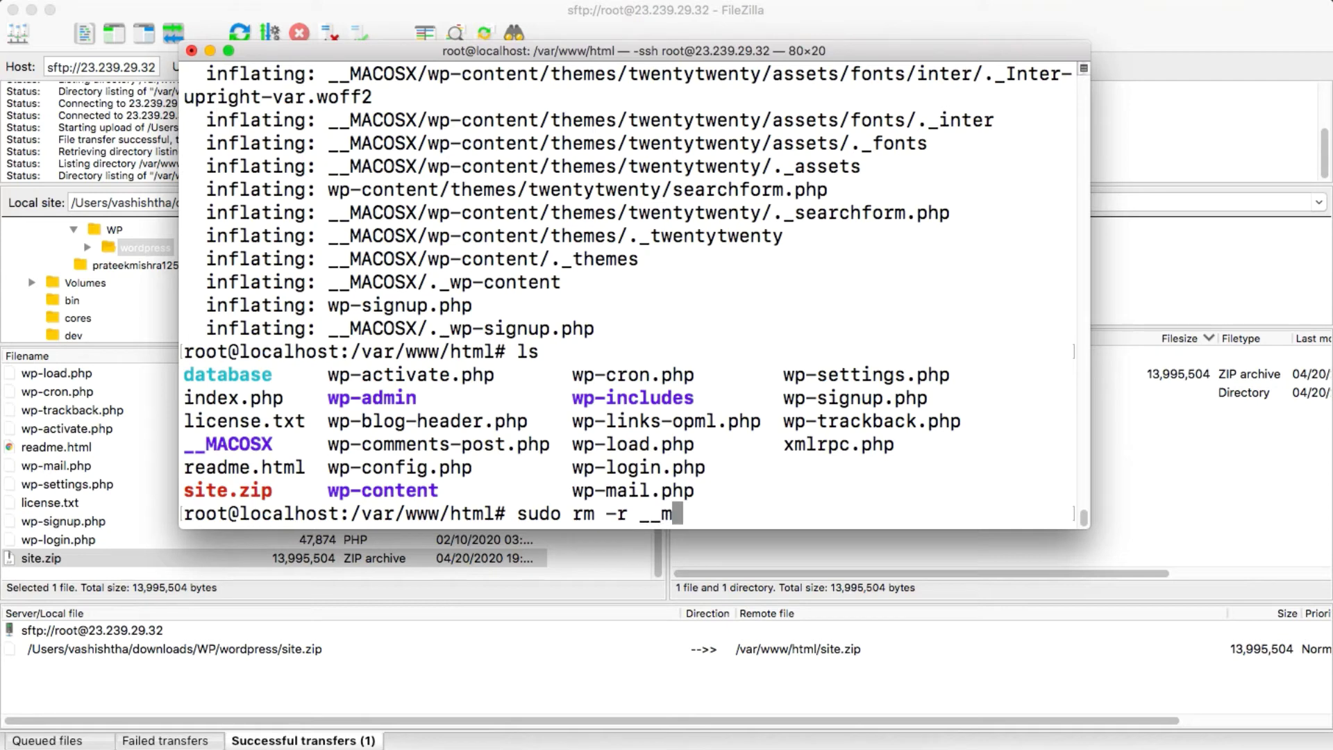
key(BackSpace)
key(Tab)
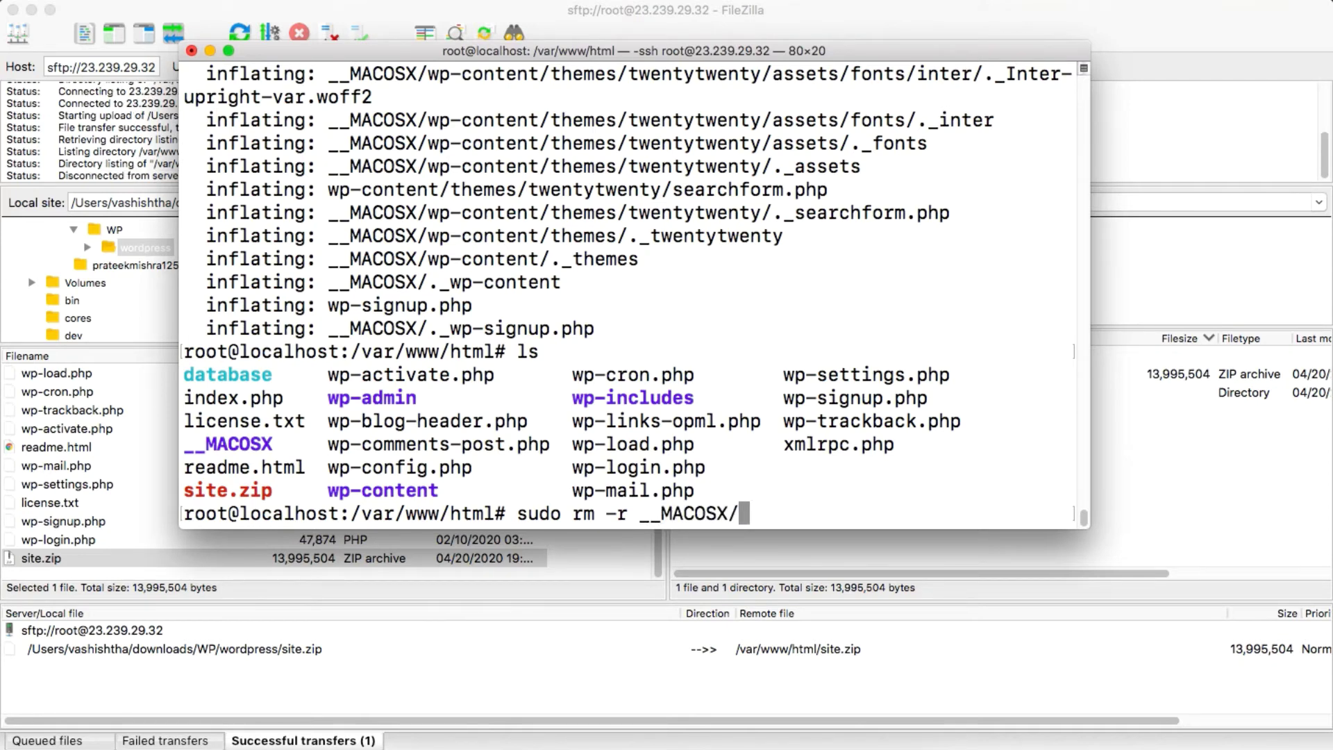
key(Return)
text(ls)
key(Return)
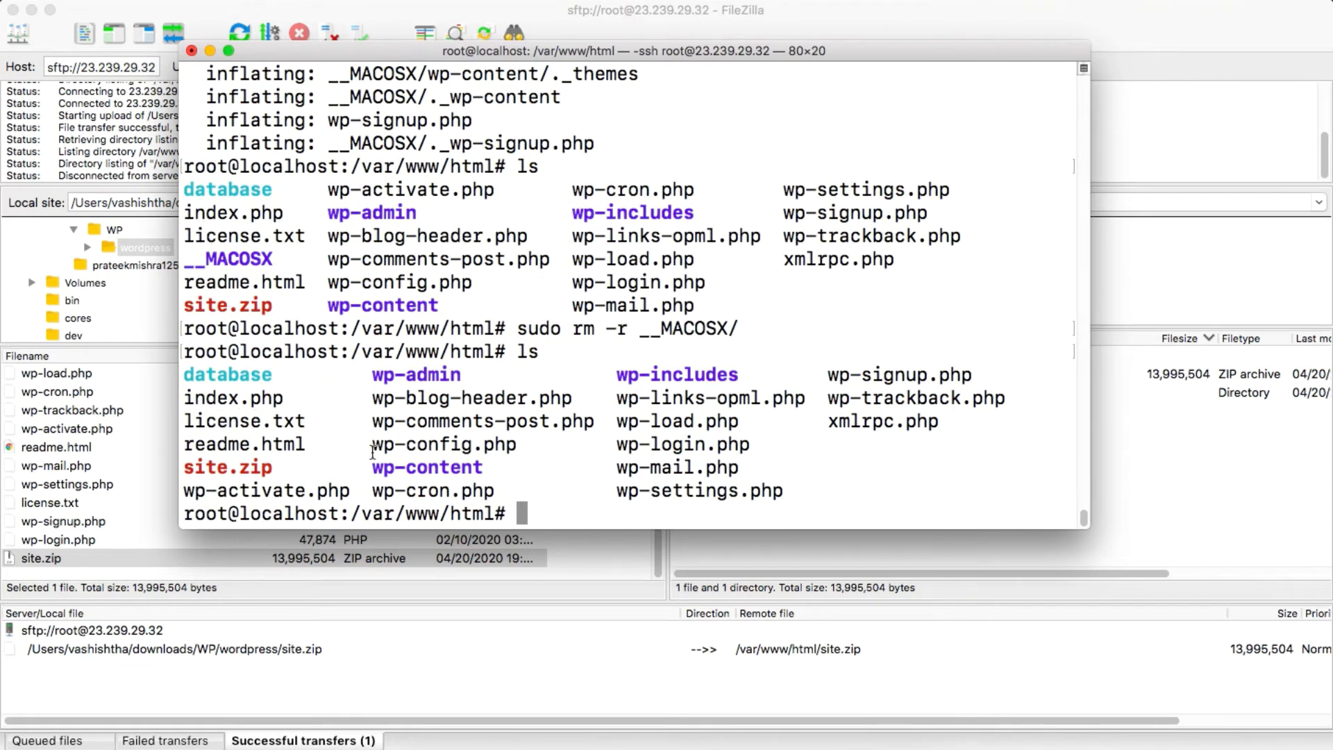
Step: Remove the archive from the server with sudo rm -r site.zip and list the remaining files
text(sudo rm -)
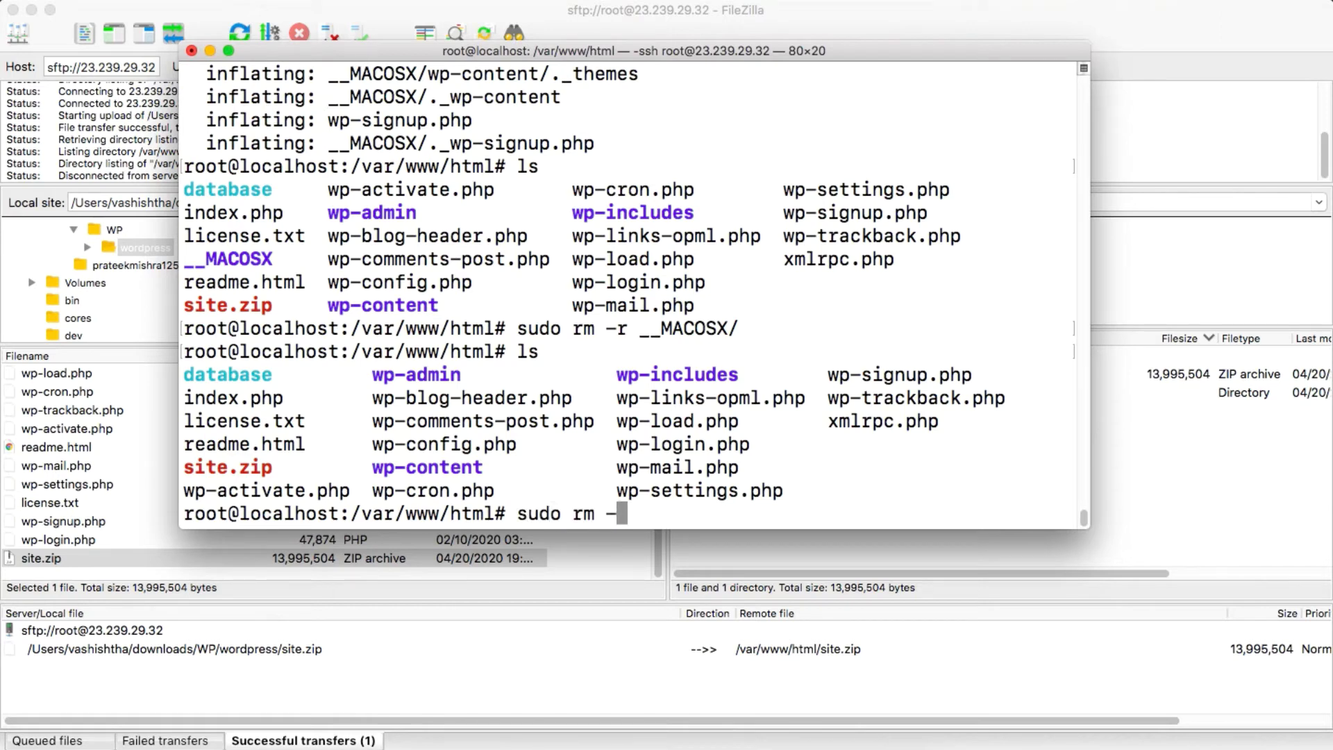
text(r site.zip)
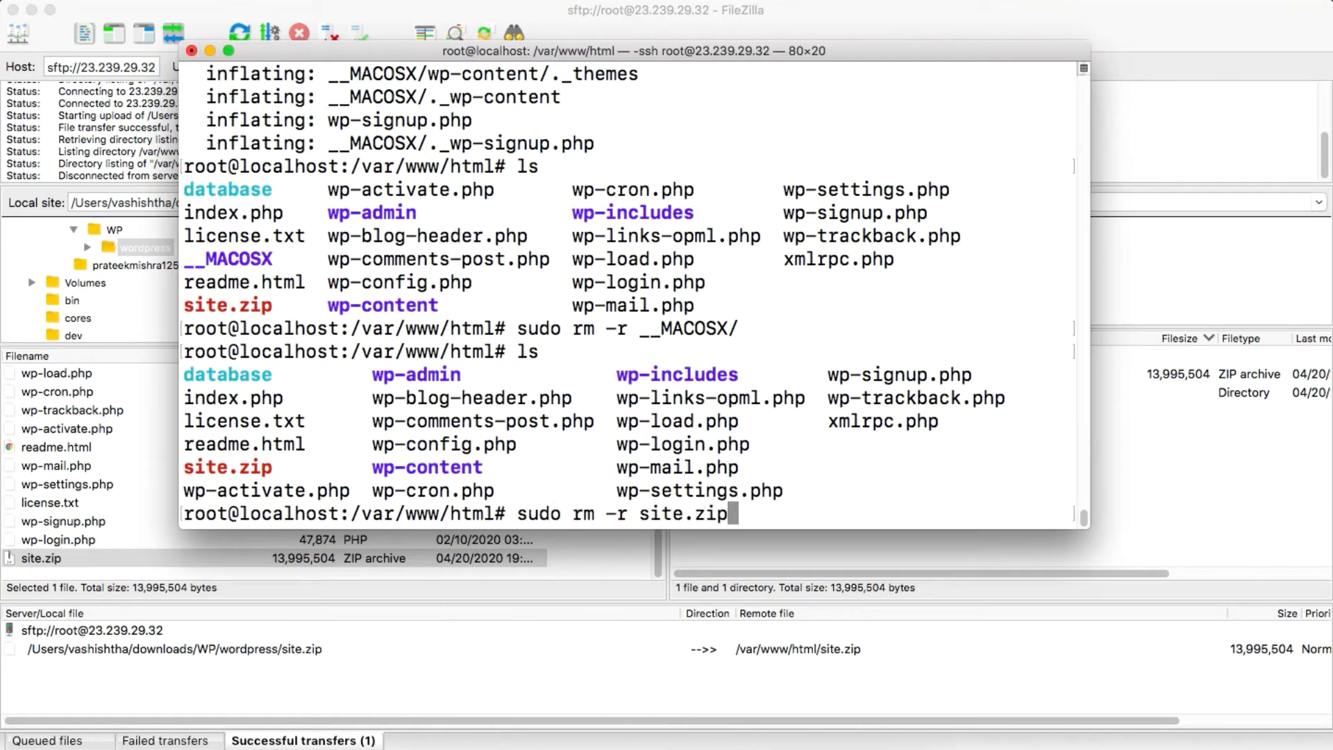
key(Return)
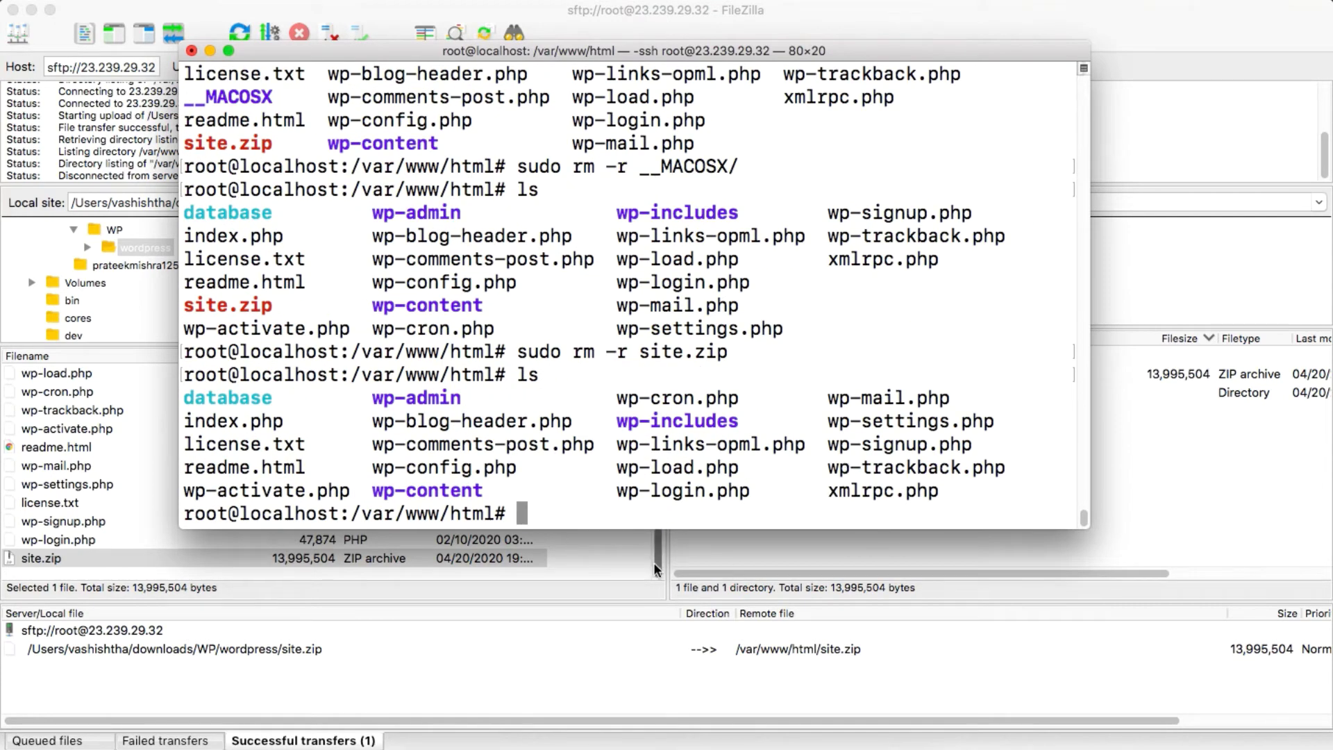
Step: Switch to Chrome, open bestcloudstorage.co in a new tab and continue the WordPress installer in English (United States)
click(587, 744)
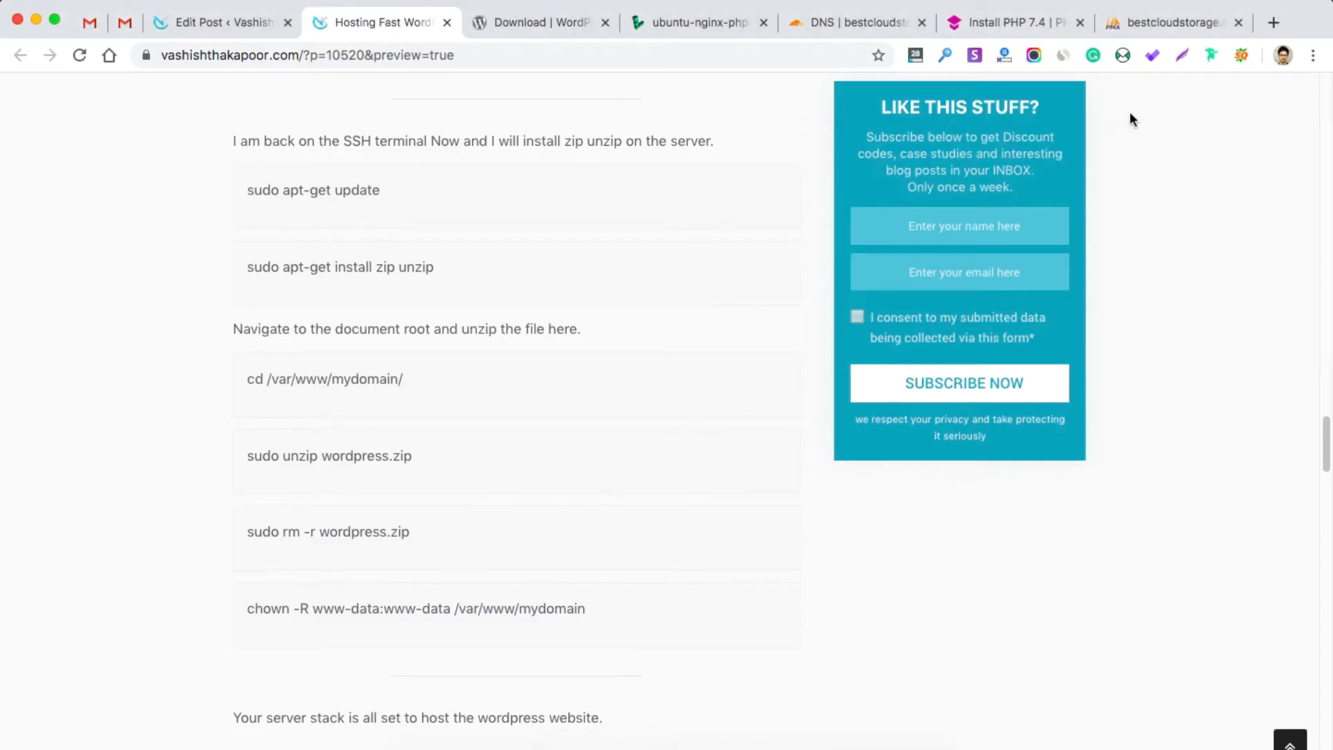
click(1271, 25)
text(bestc)
key(Return)
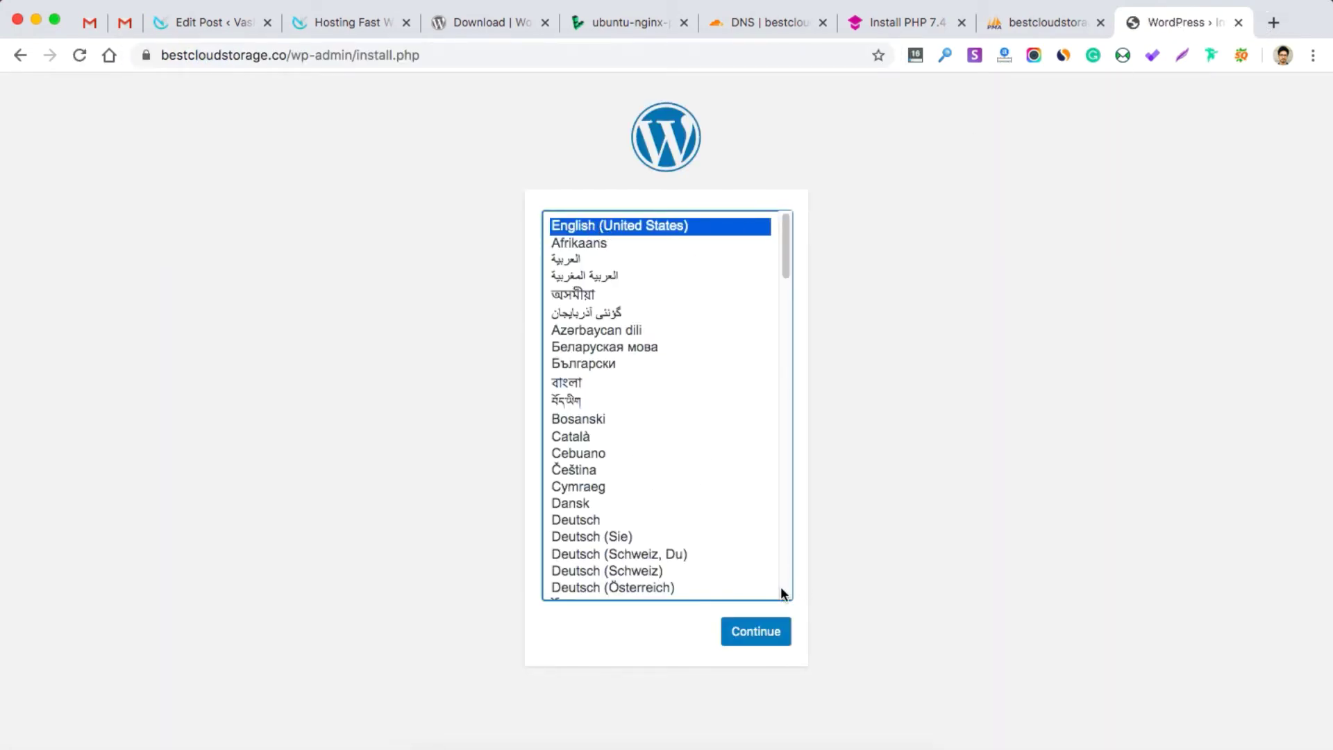
click(738, 633)
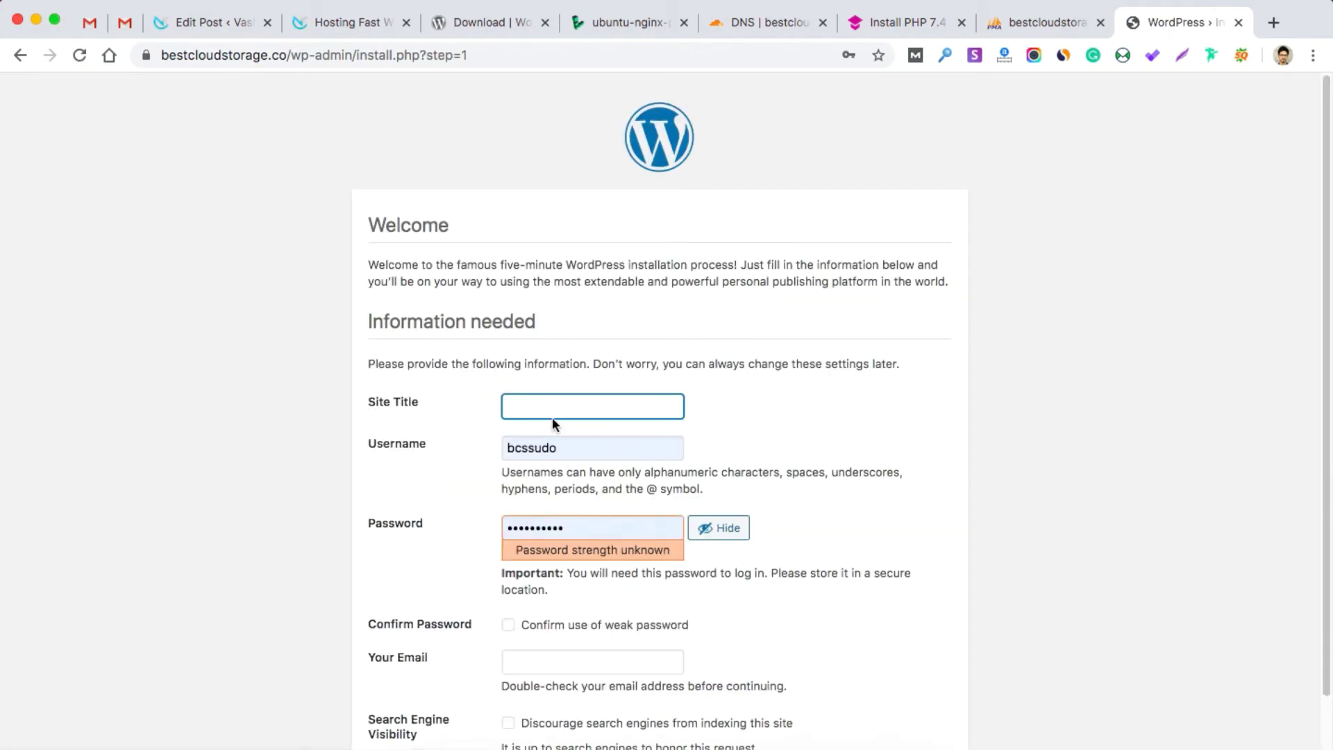
Step: Install WordPress with site title Best Cloud Storage, weak password use confirmed, the admin's email filled in and search engines discouraged
click(552, 417)
text(Best)
click(522, 630)
click(548, 660)
click(564, 513)
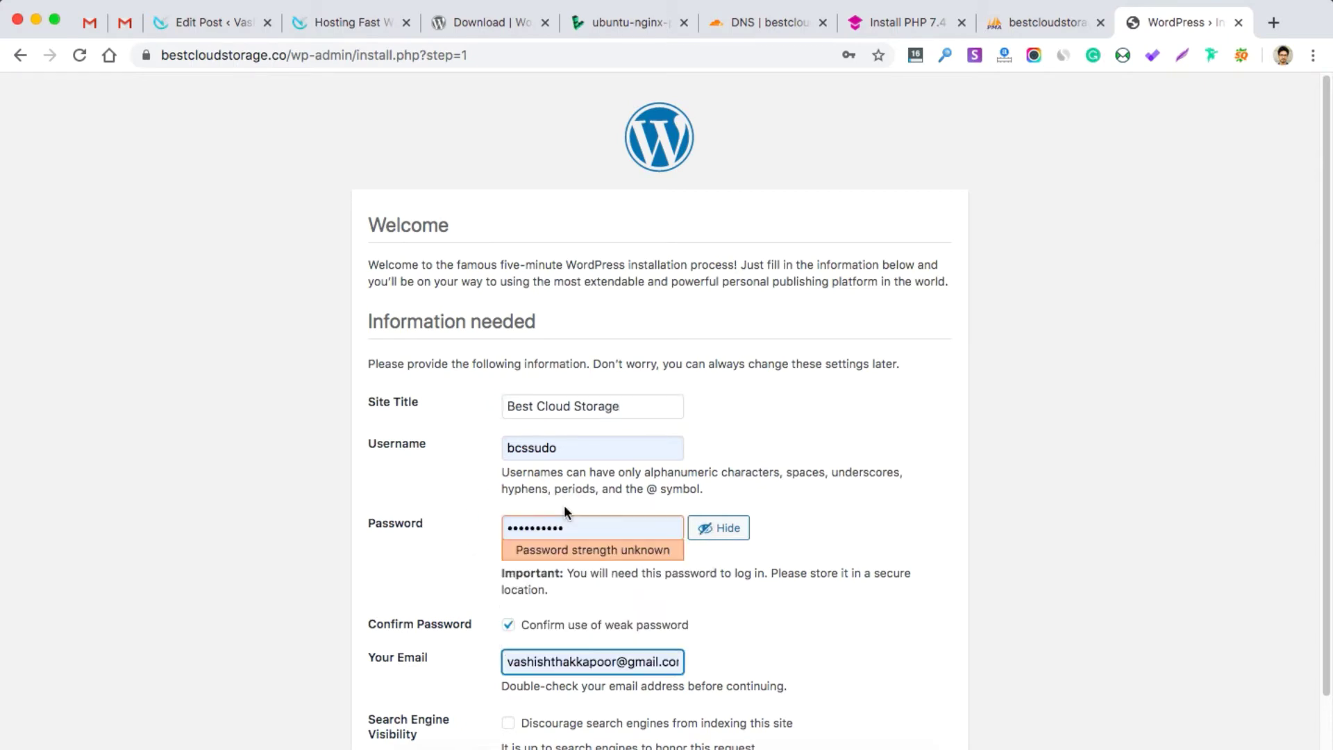
scroll(564, 513, down, 2)
click(510, 641)
click(422, 713)
Step: Log in to the new WordPress site with the prefilled credentials and look over the dashboard
click(383, 408)
click(763, 452)
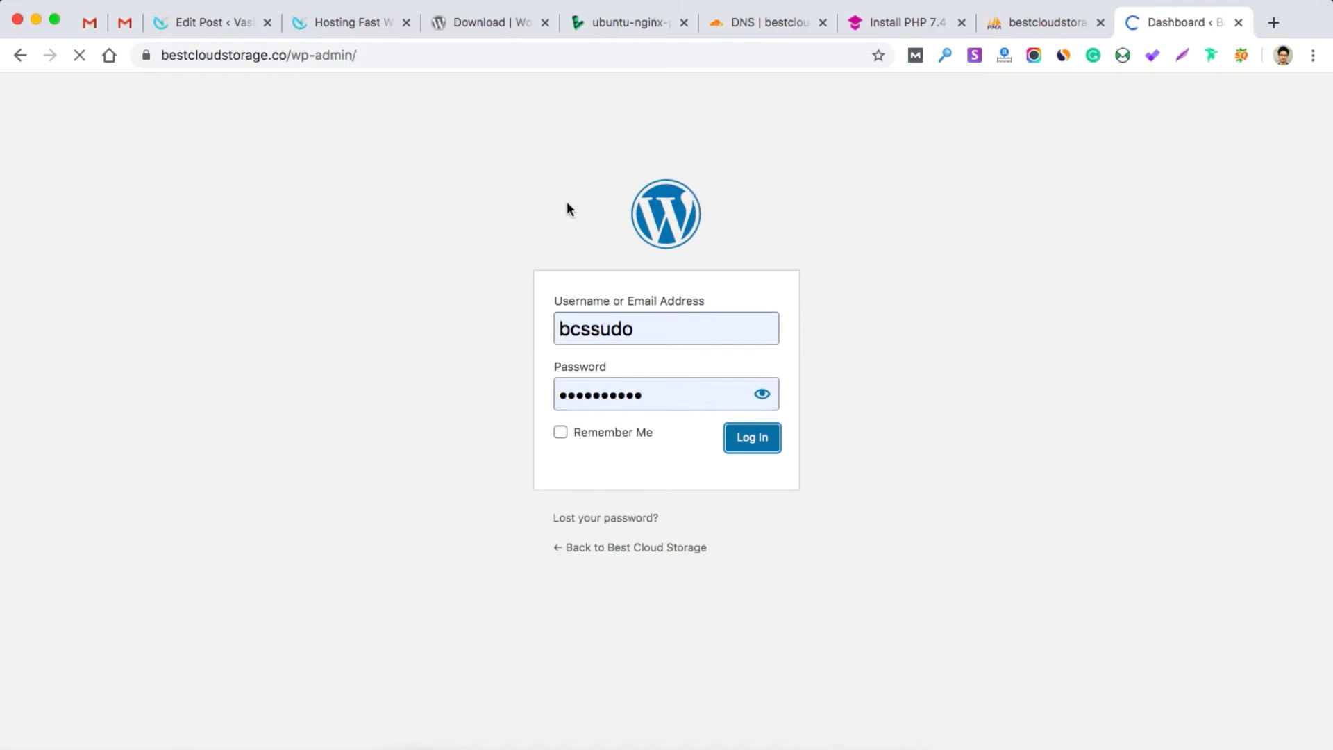
scroll(443, 341, down, 4)
scroll(443, 340, up, 4)
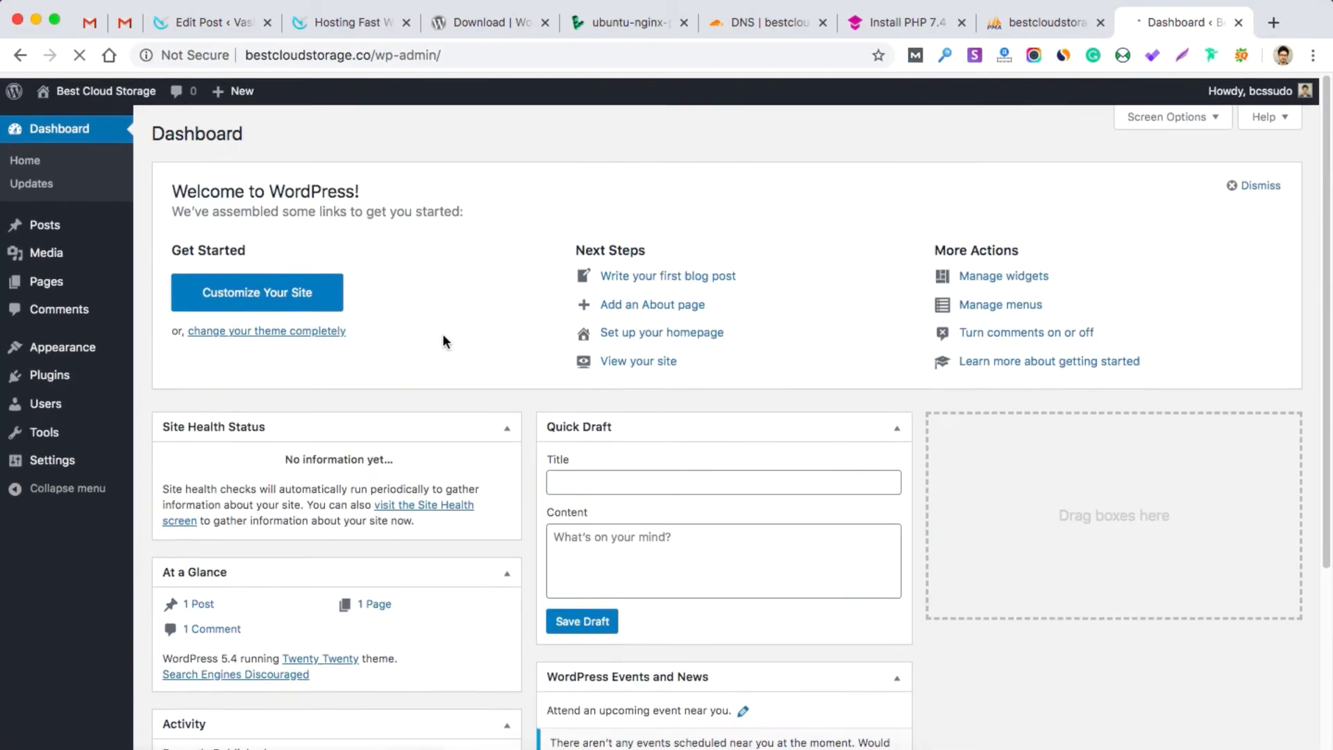
Step: Open the page for adding new themes and try to install the Sensible WP theme
mouse_move(59, 353)
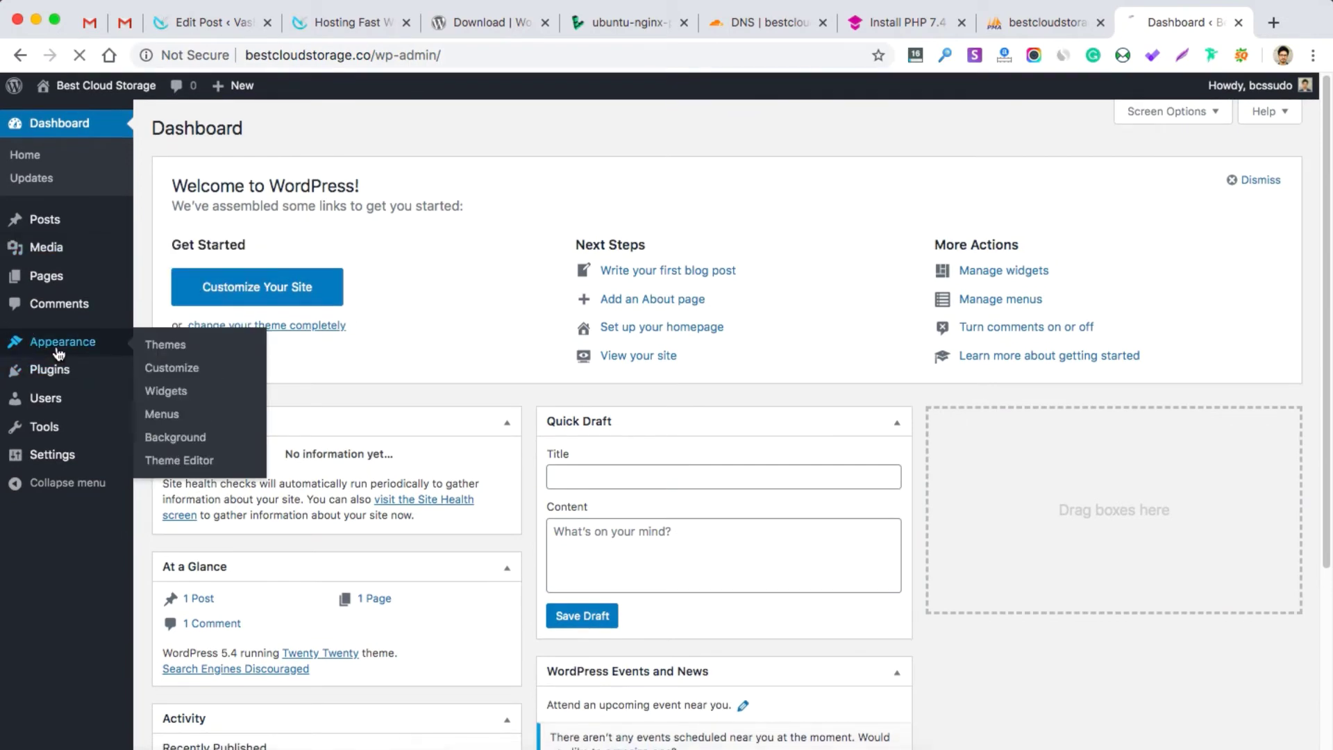
click(199, 347)
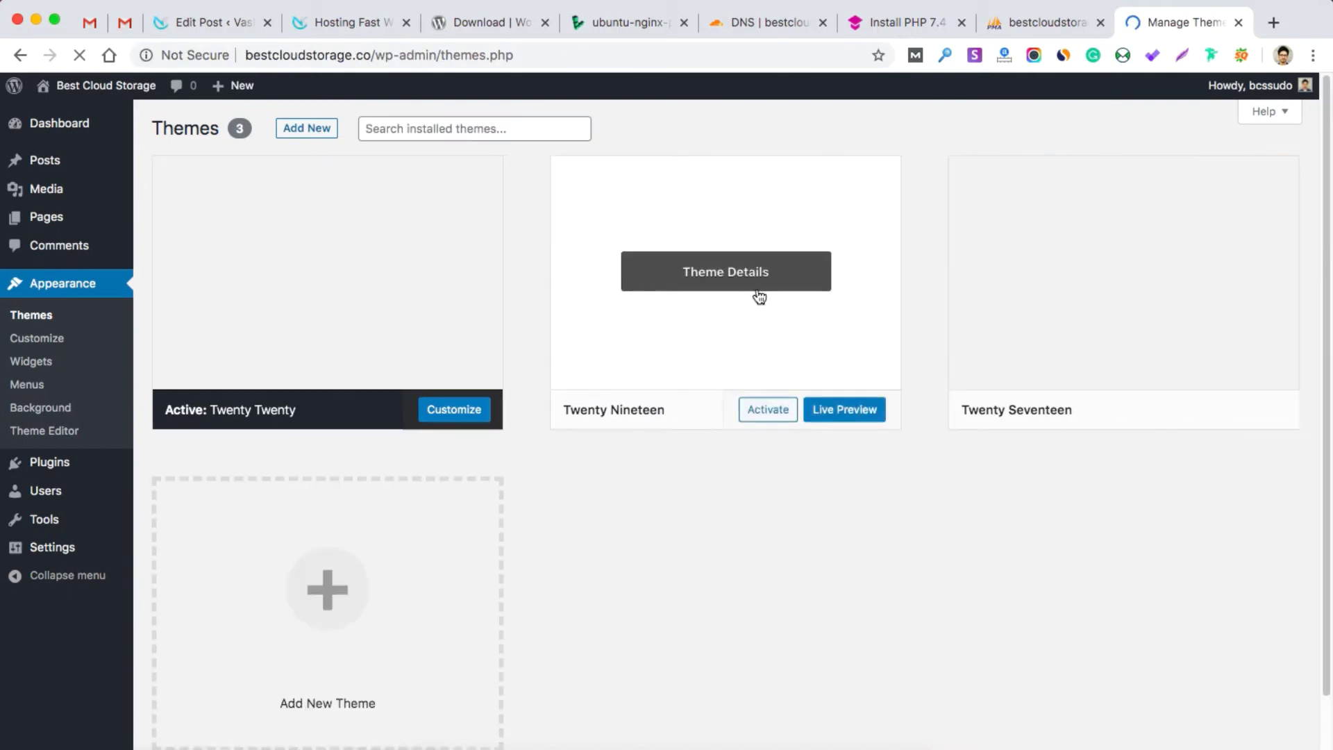
click(307, 127)
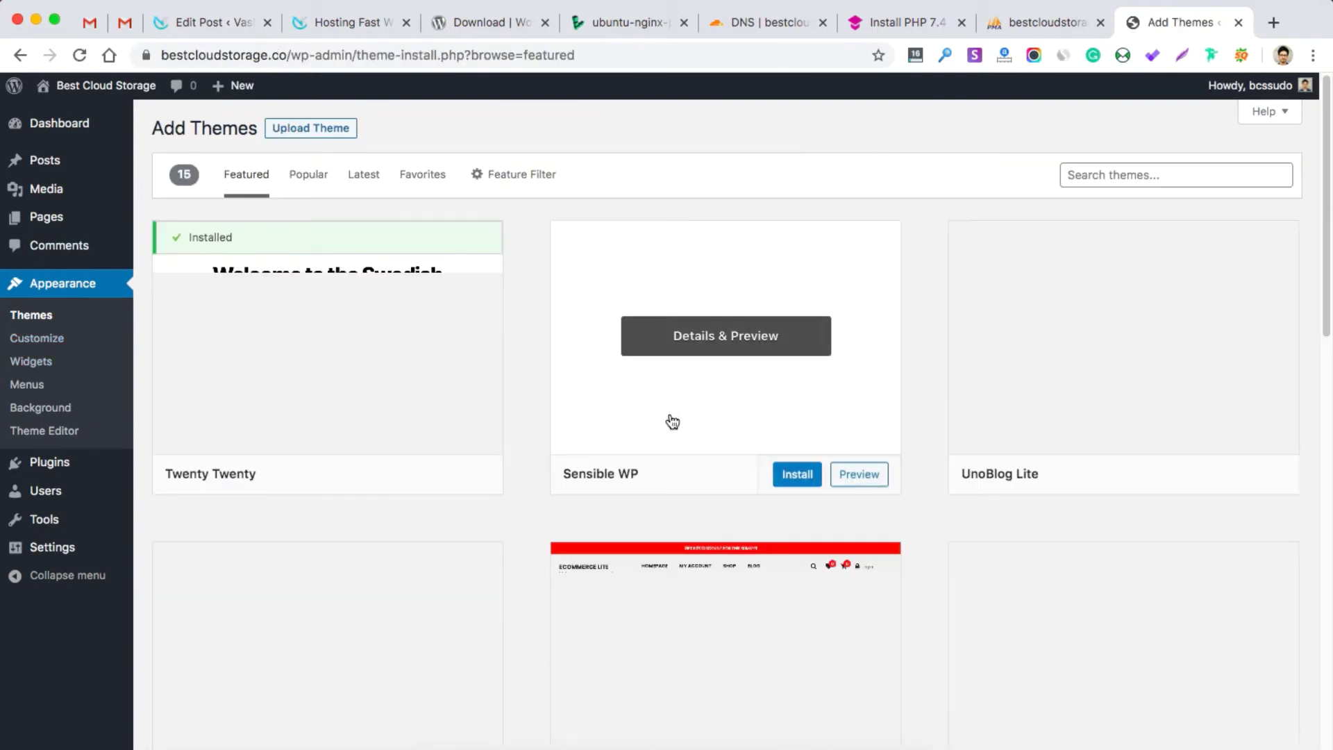
click(799, 480)
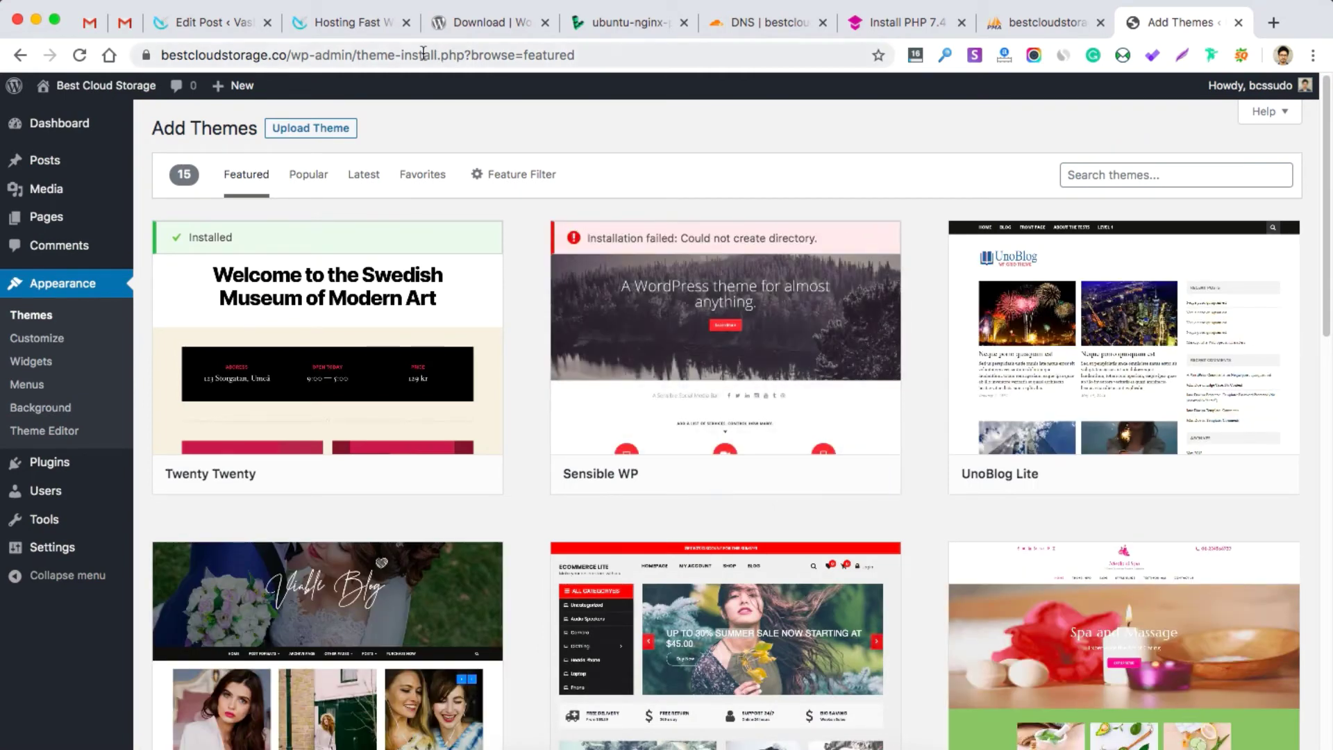
Step: Copy the command chown -R www-data:www-data /var/www/mydomain from the WordPress hosting article
click(366, 28)
scroll(431, 393, down, 3)
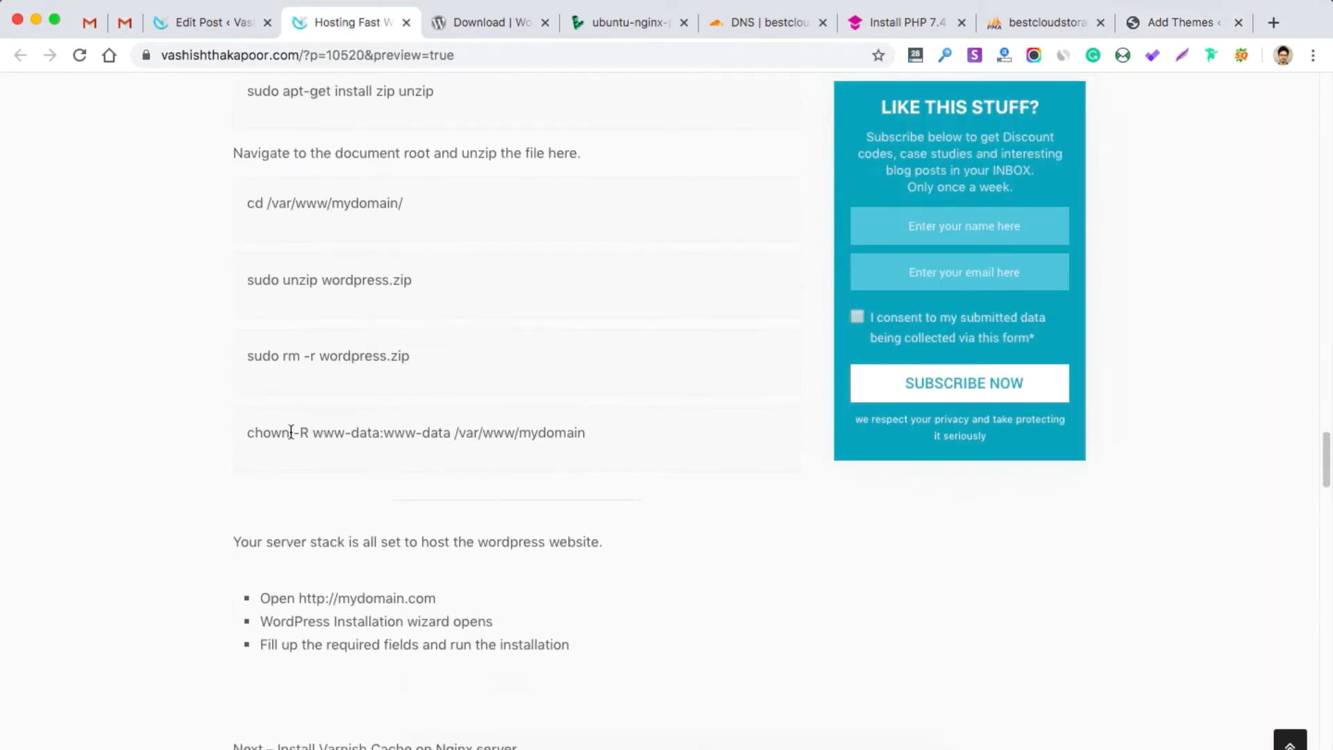
drag(608, 437, 244, 436)
key(super+c)
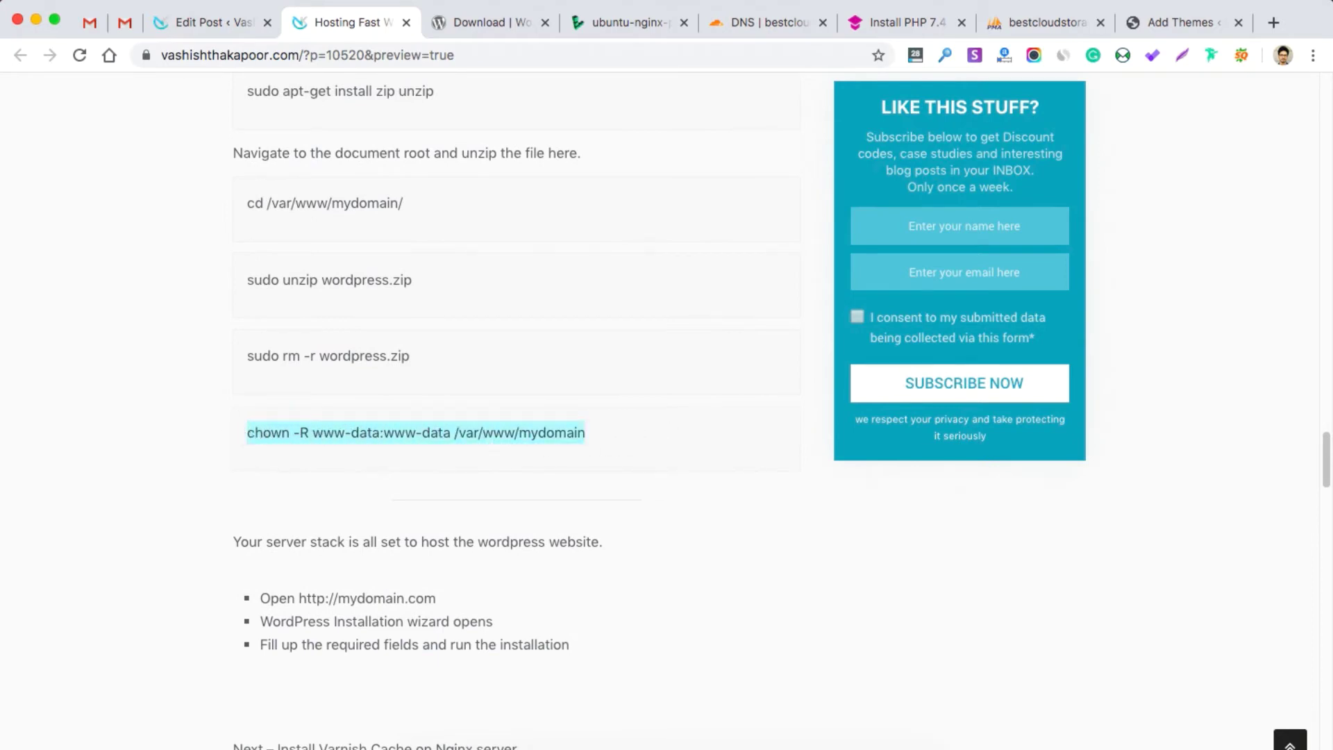
Step: Paste the ownership command into the Terminal SSH session, change its path to /var/www/html and run it
click(725, 747)
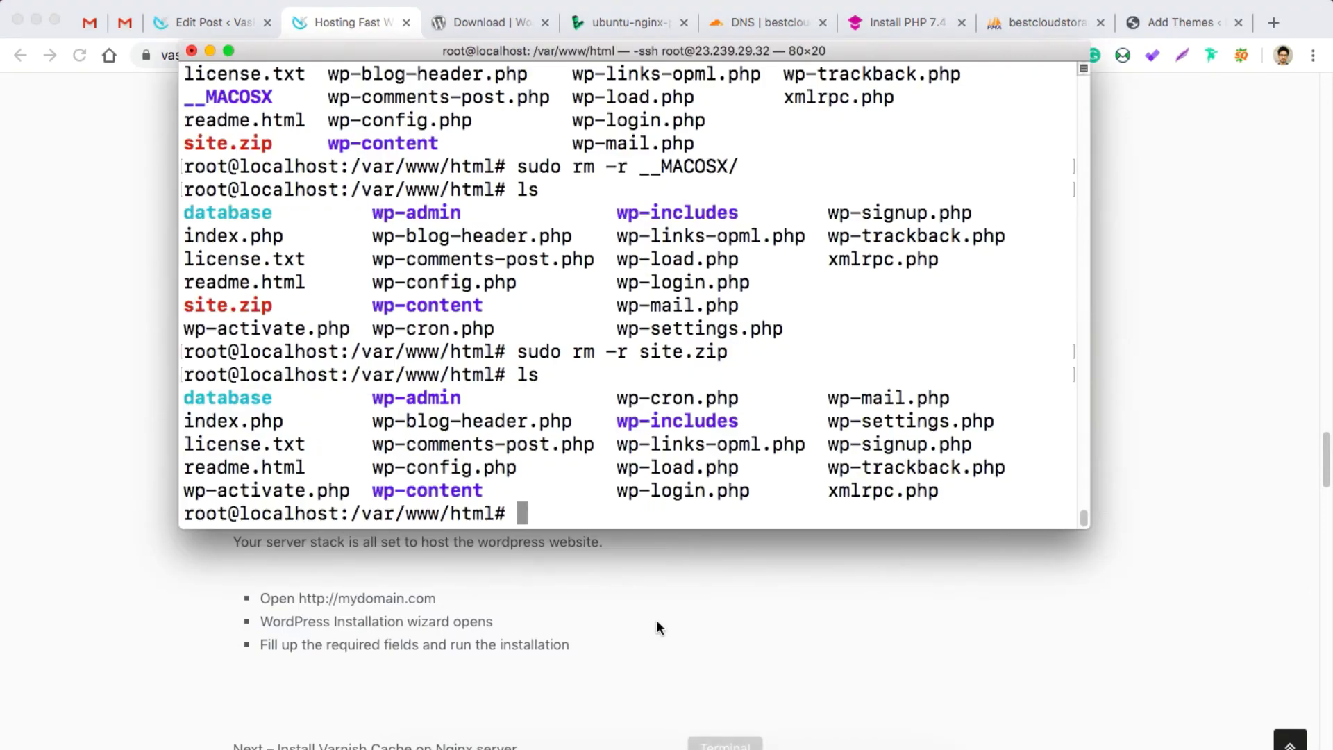
key(super+v)
key(BackSpace)
key(BackSpace)
key(BackSpace)
key(BackSpace)
key(BackSpace)
key(BackSpace)
key(BackSpace)
key(BackSpace)
text(html)
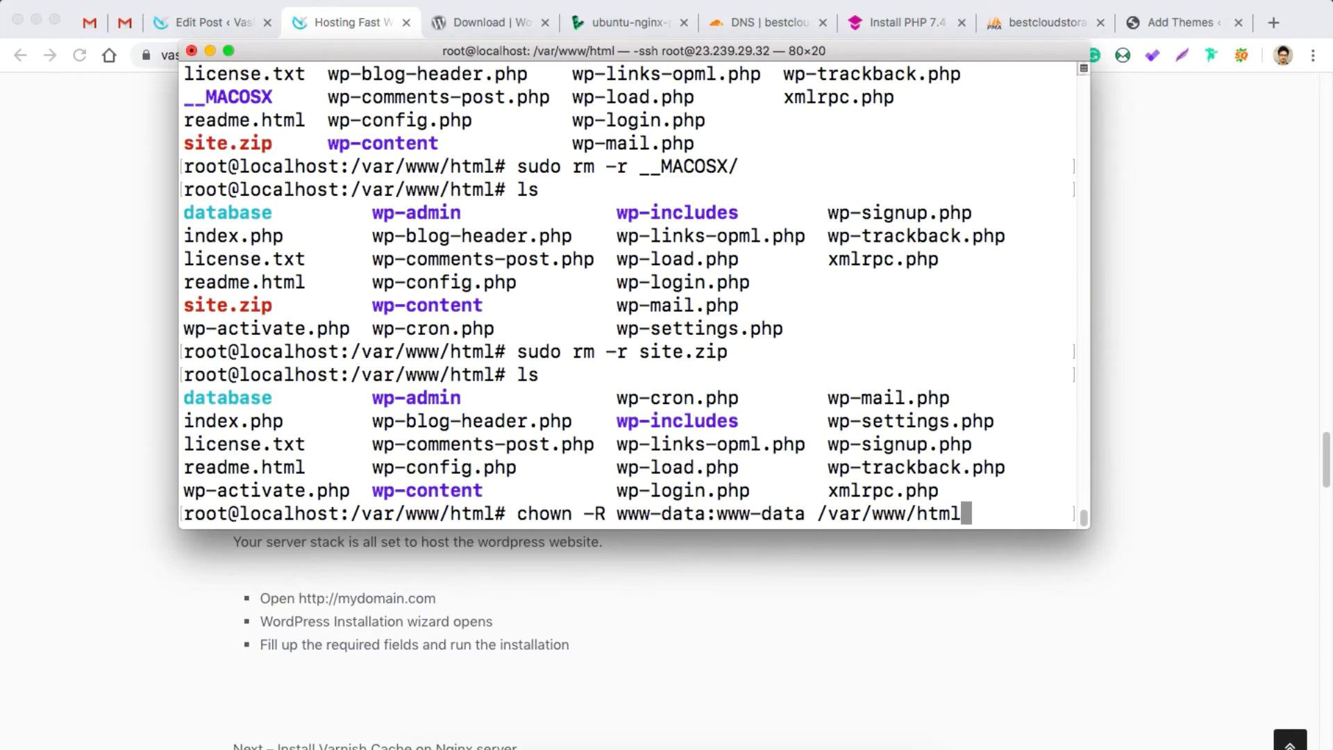
key(Return)
Step: Return to the Add Themes page in Chrome, reload it and install the Sensible WP theme
key(super+Tab)
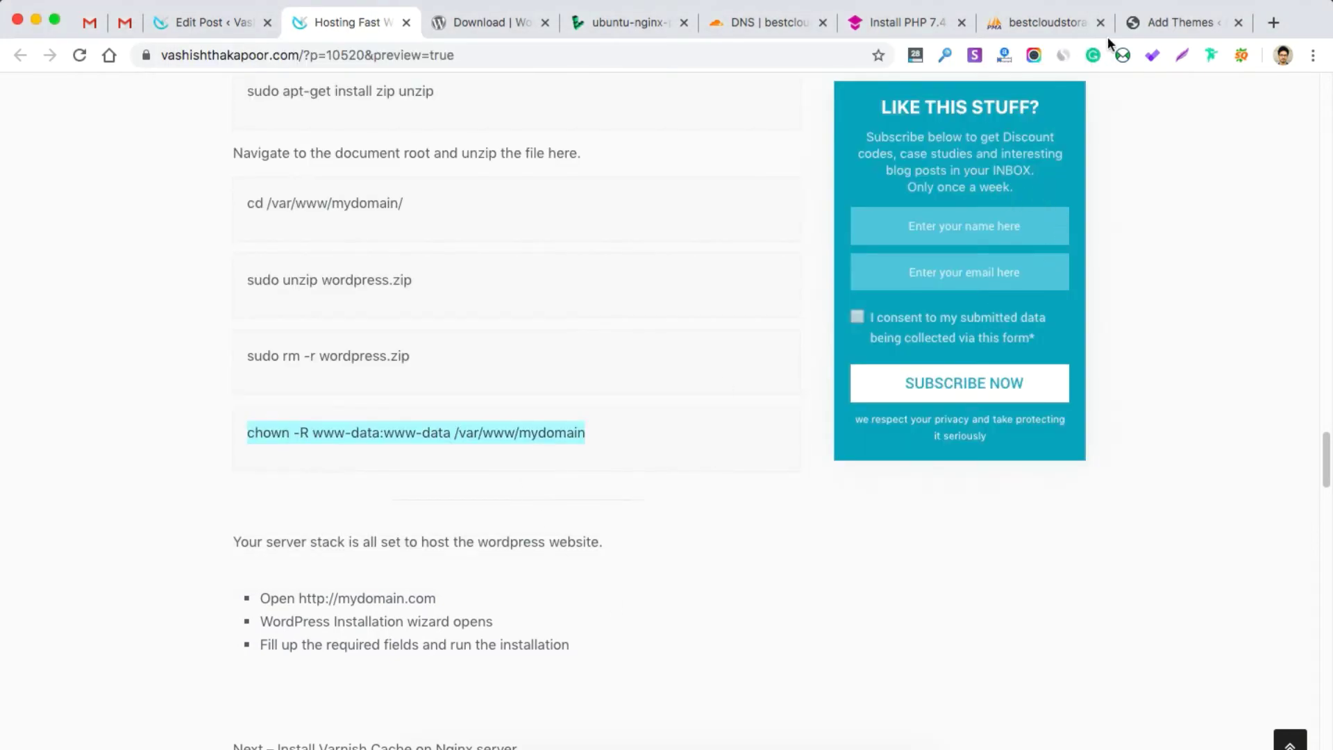
click(1211, 22)
key(super+r)
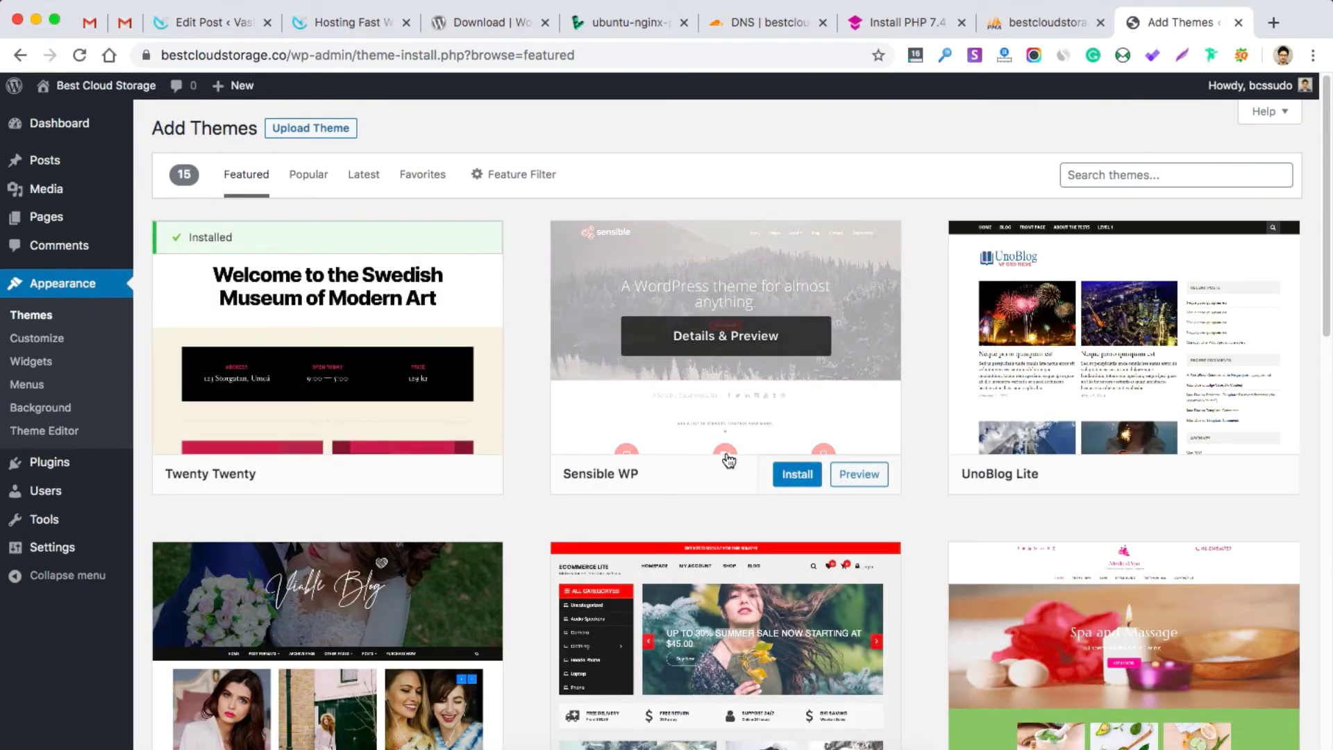
click(791, 475)
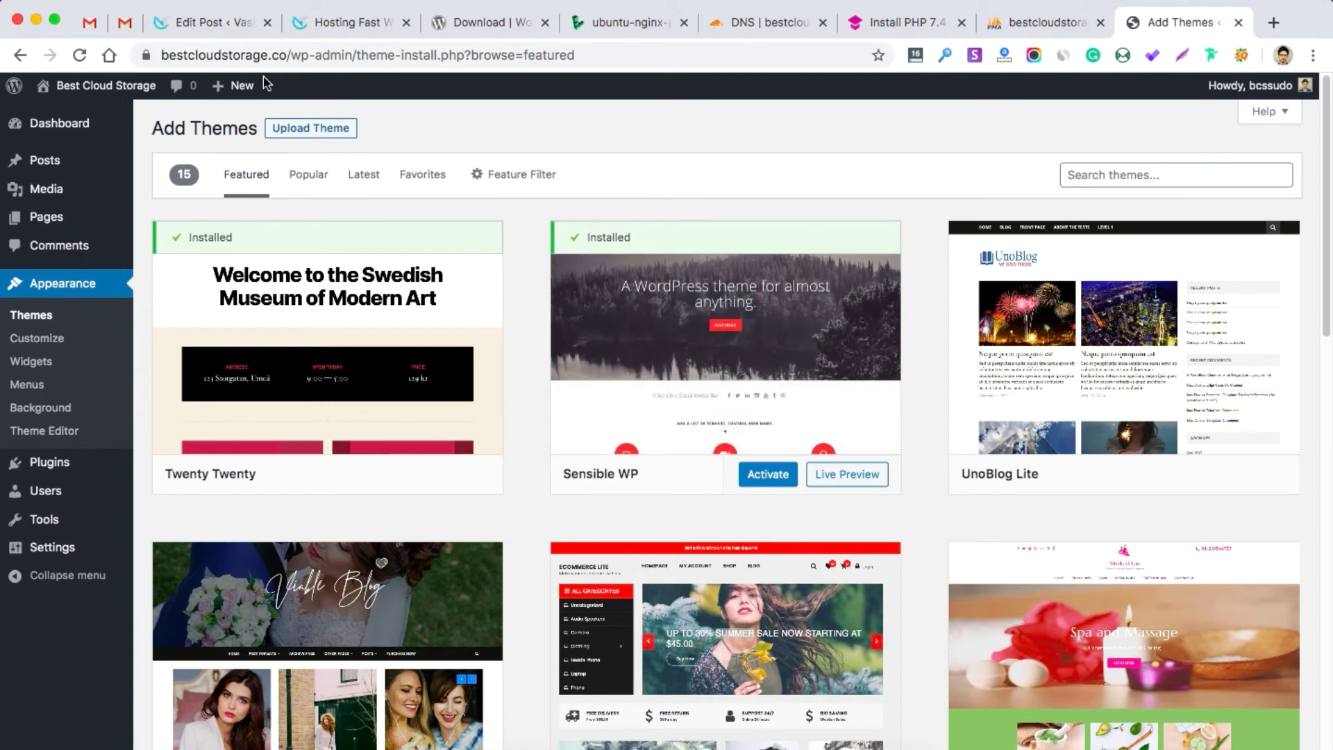
Step: Check the site's connection security details and open the Best Cloud Storage front page in a new tab
click(143, 56)
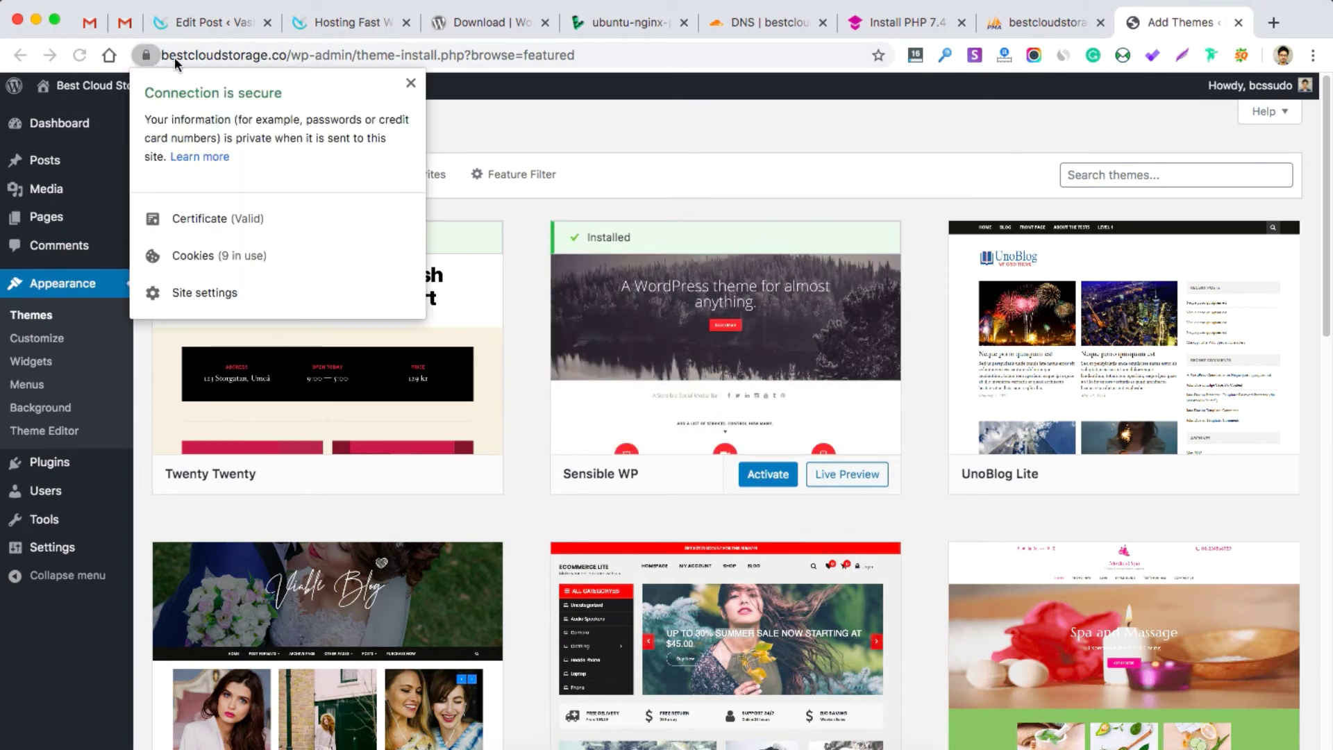
click(718, 156)
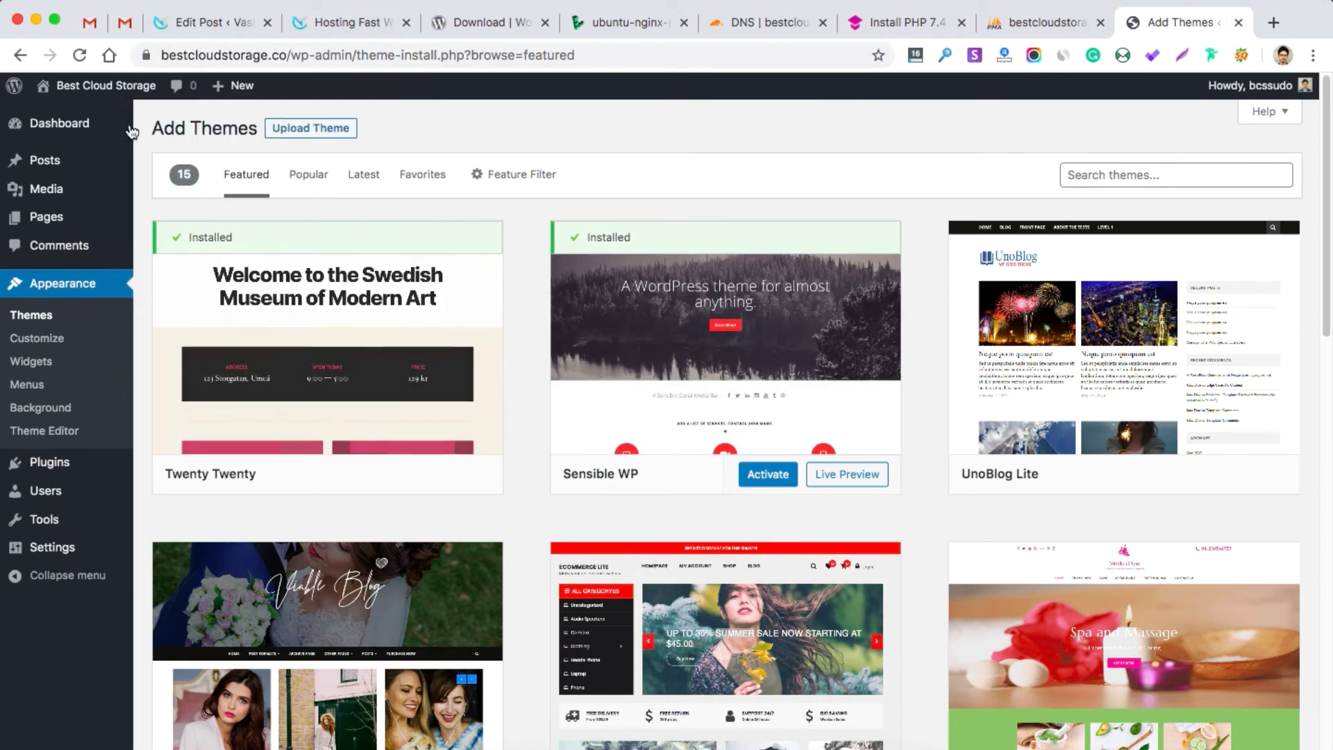
super+click(105, 88)
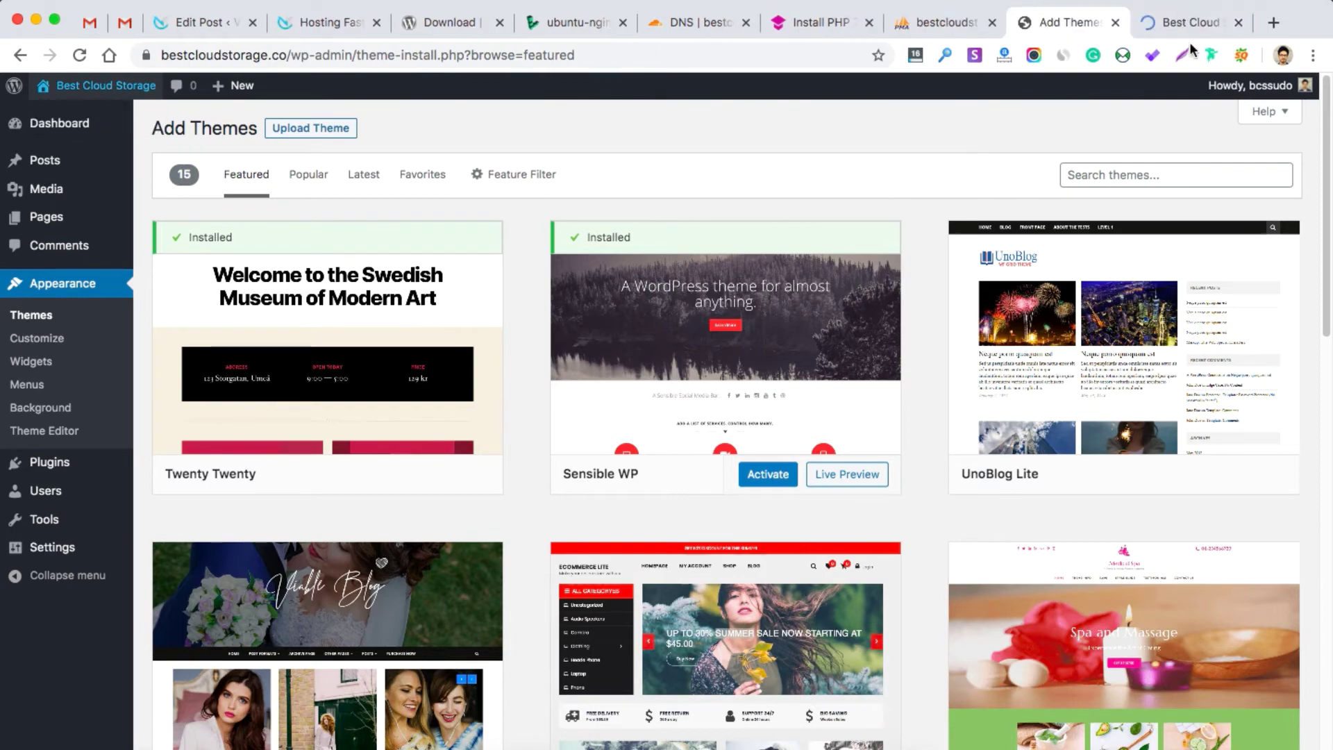
Step: Close the site's front page tab, then open Site Health and expand the recommendation about the site not using HTTPS
click(1175, 27)
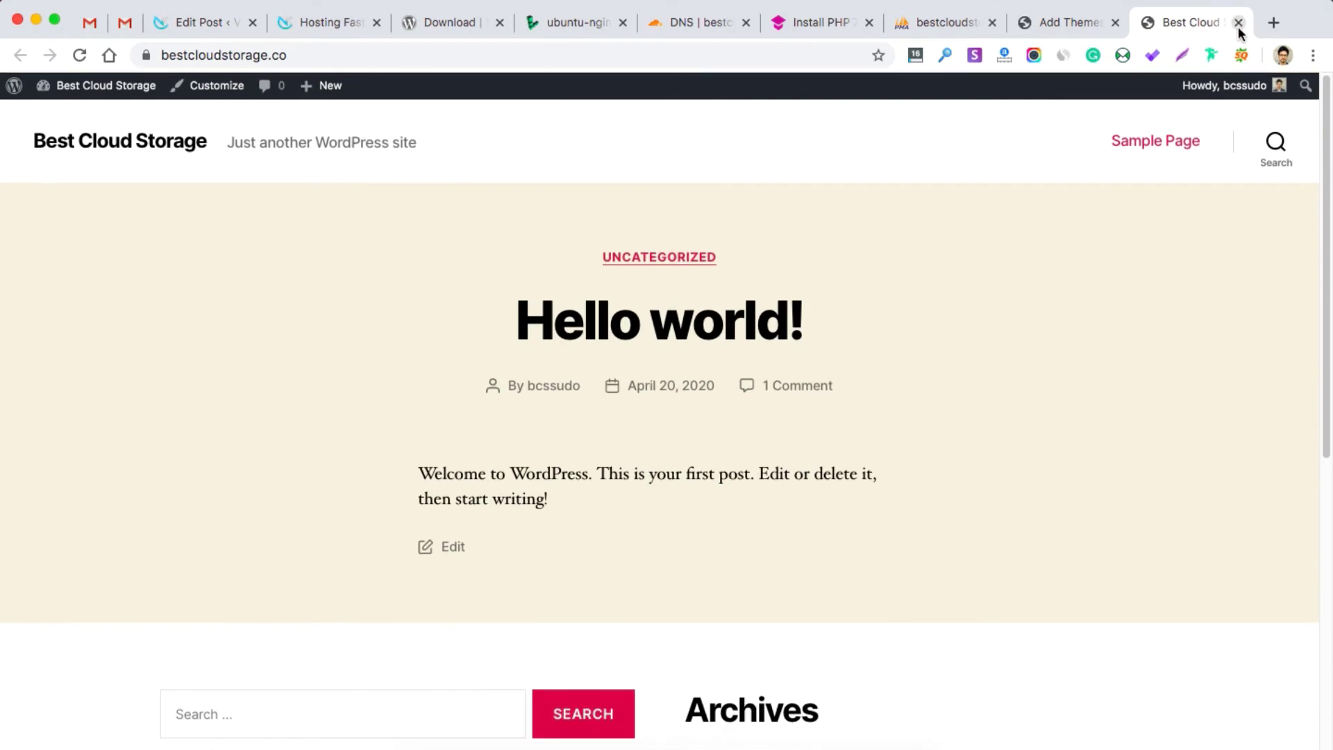
click(1240, 28)
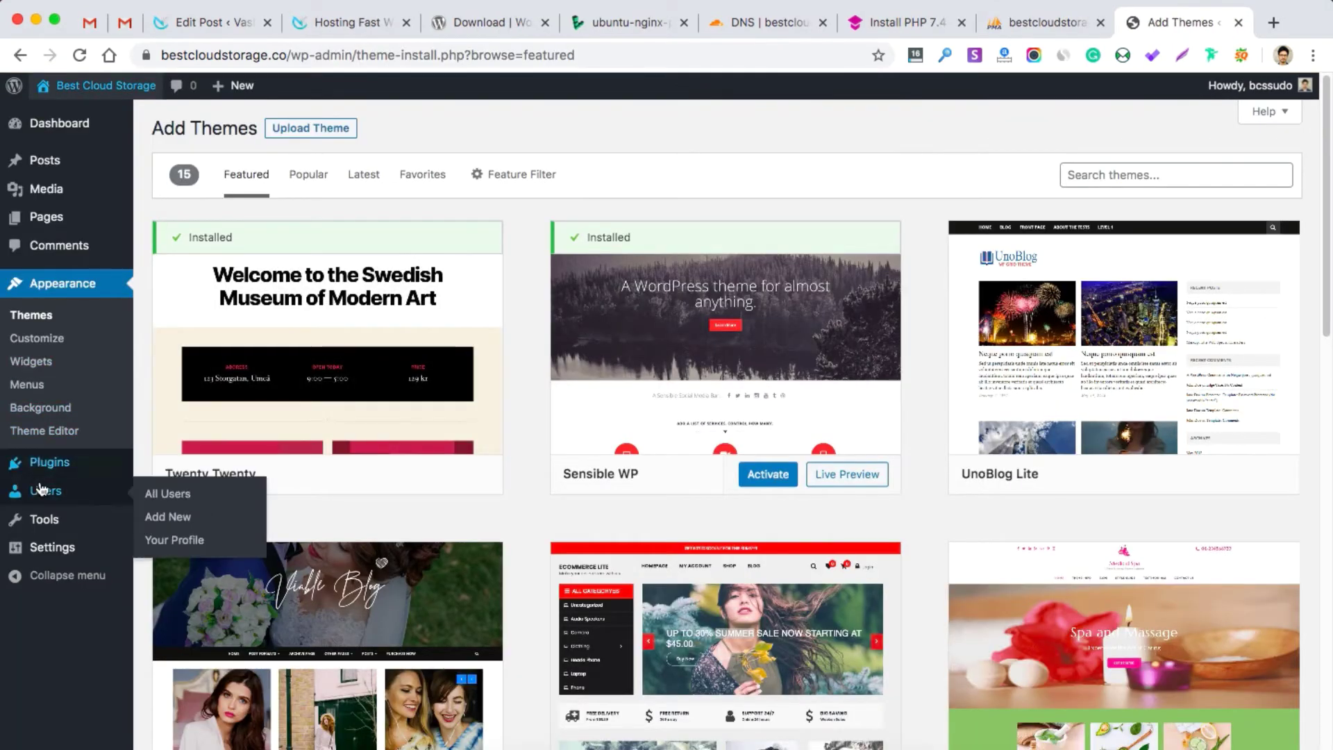
click(170, 590)
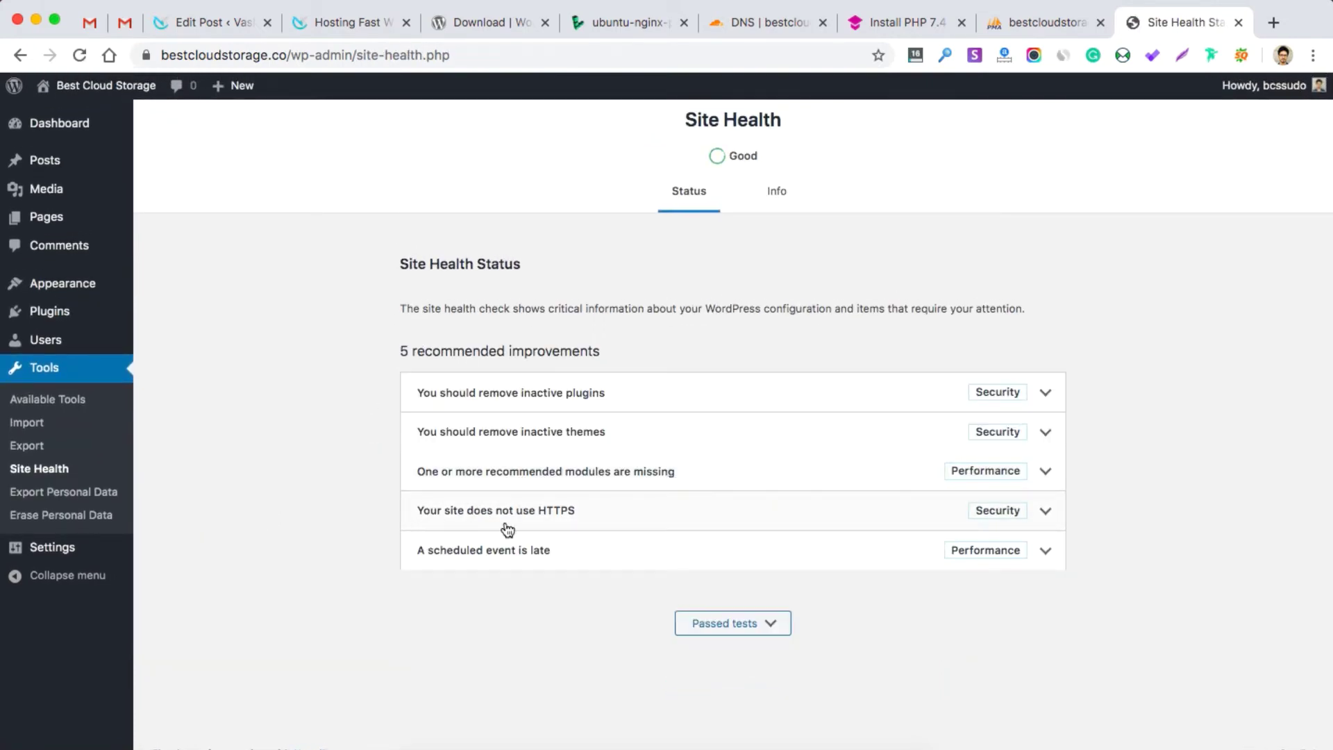
click(846, 529)
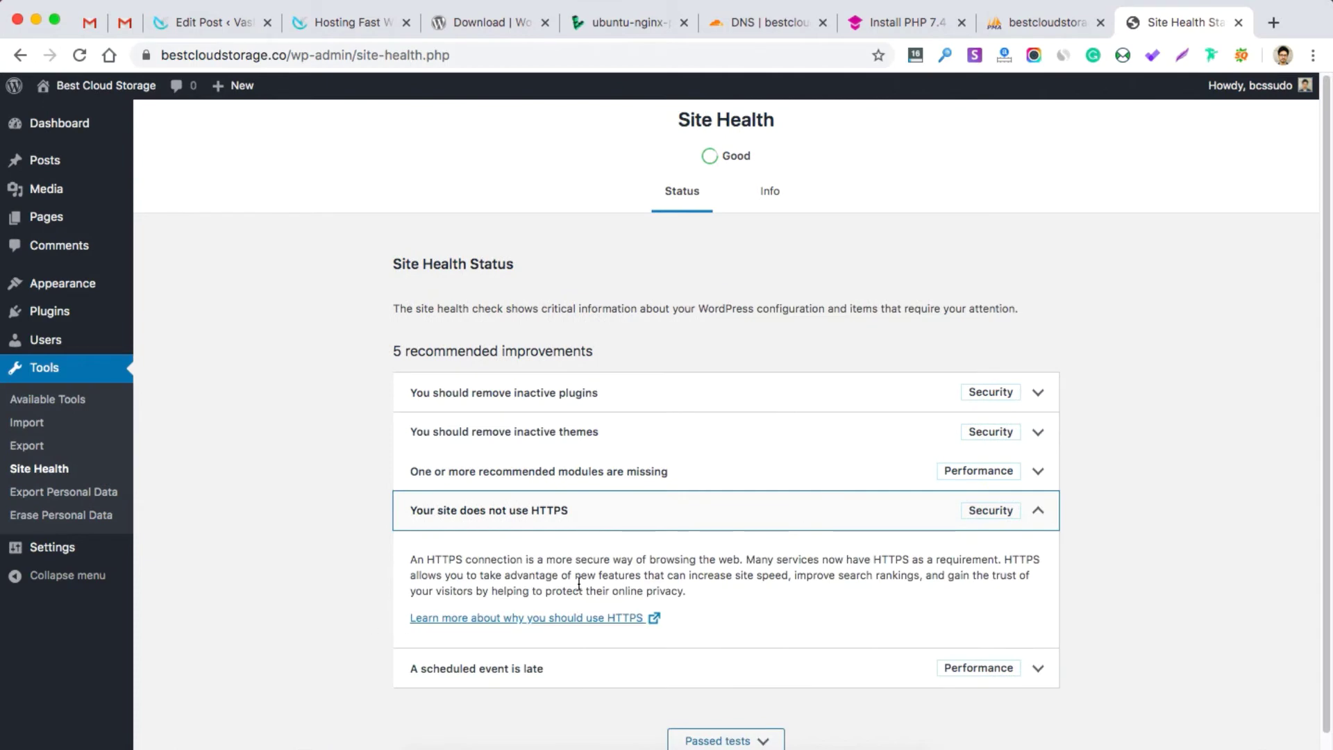
Step: Search the WordPress plugins for "really simple ssl", then install and activate the Really Simple SSL plugin
mouse_move(12, 554)
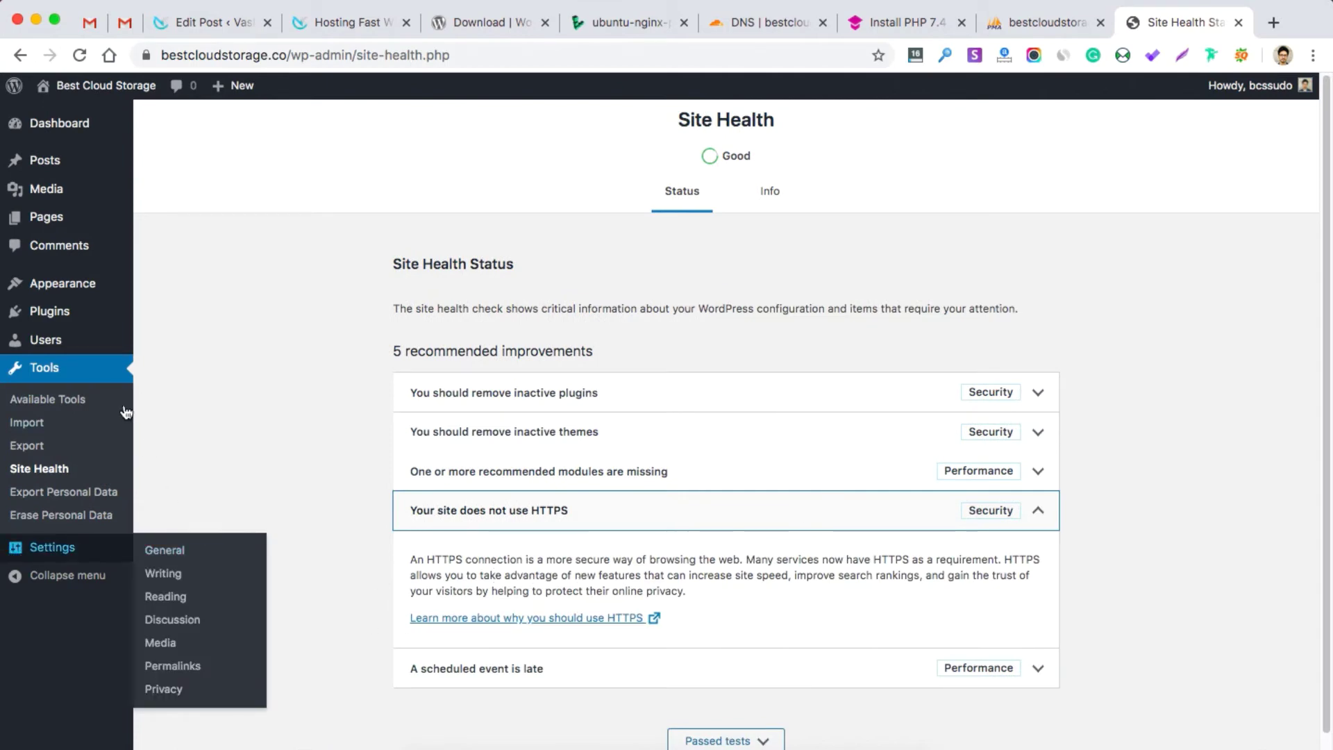
mouse_move(28, 314)
click(159, 336)
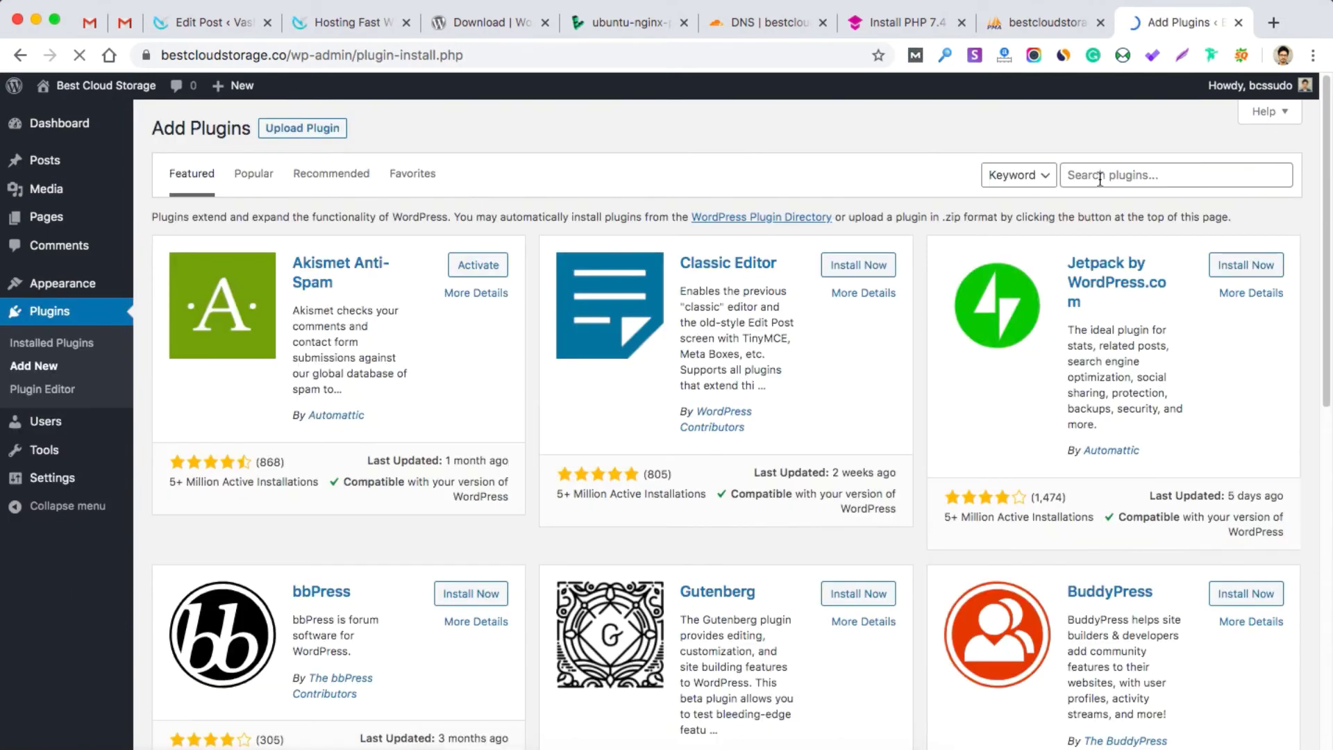
click(1100, 179)
text(really simple ssl)
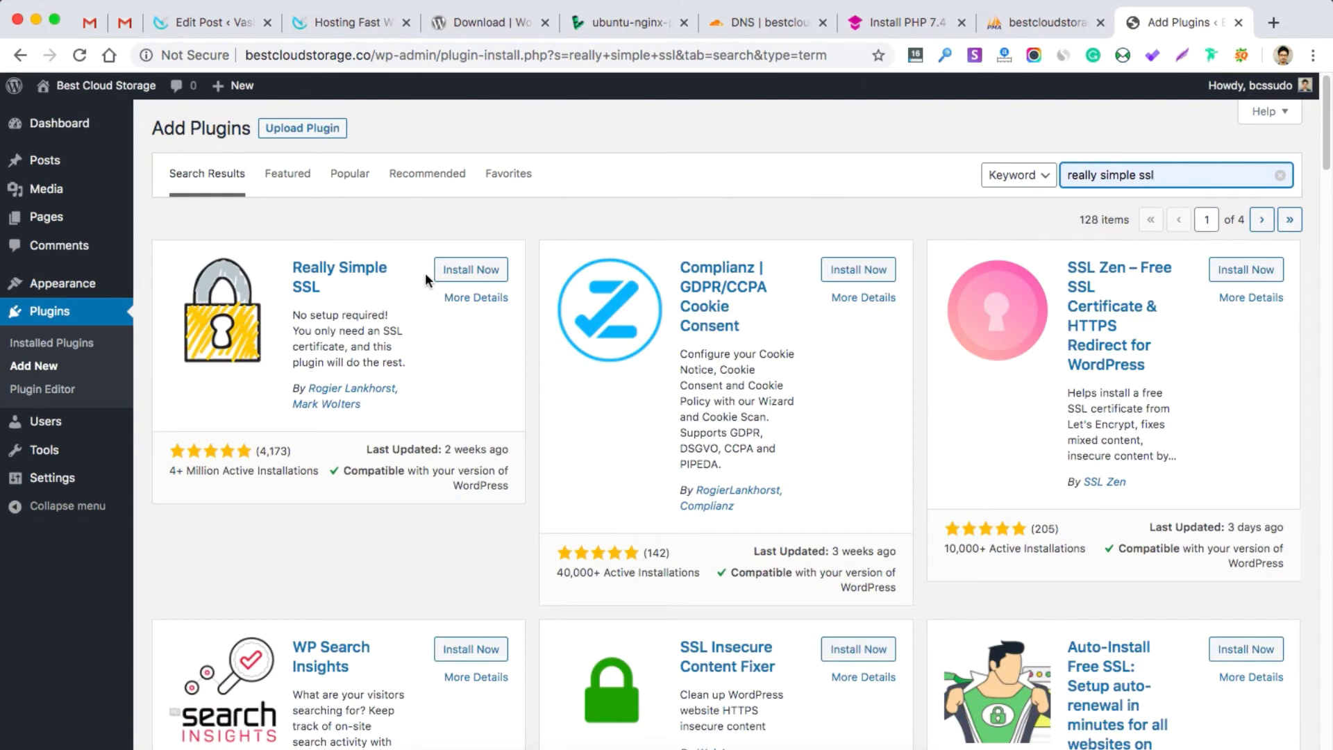
click(461, 272)
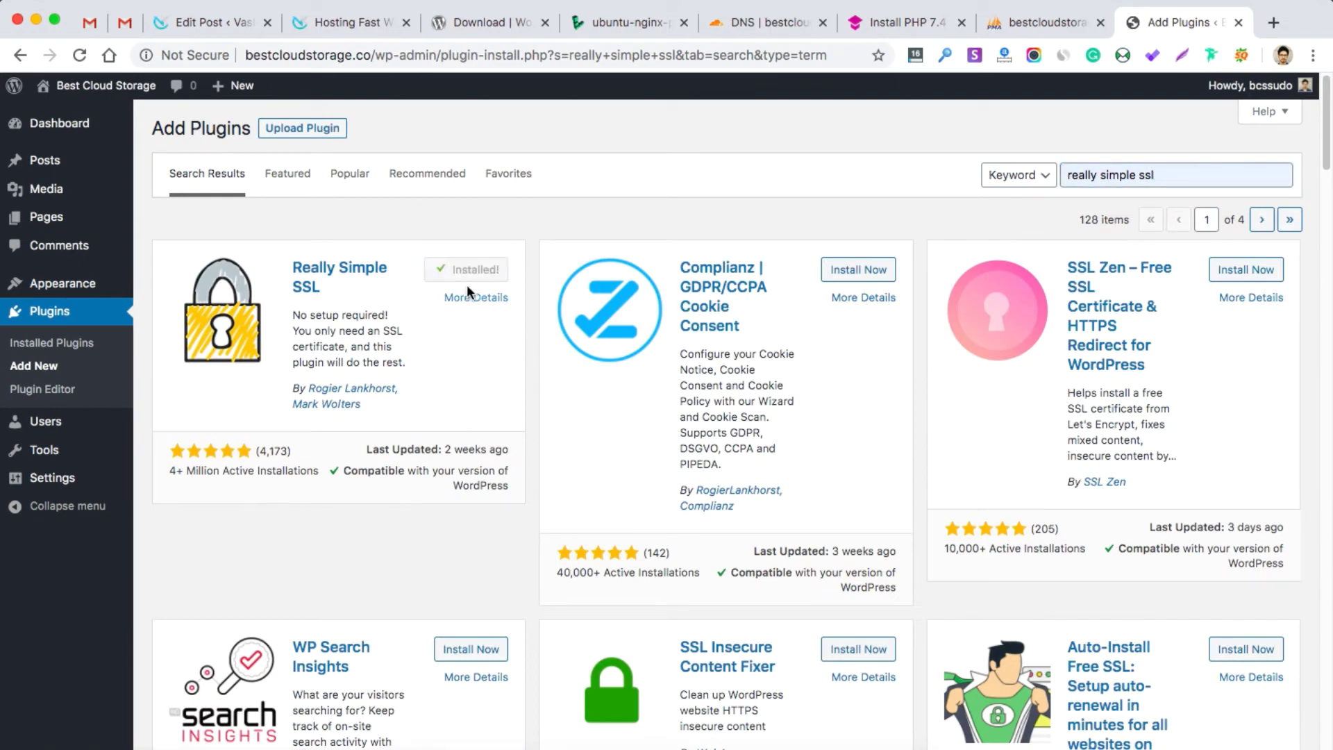
click(477, 271)
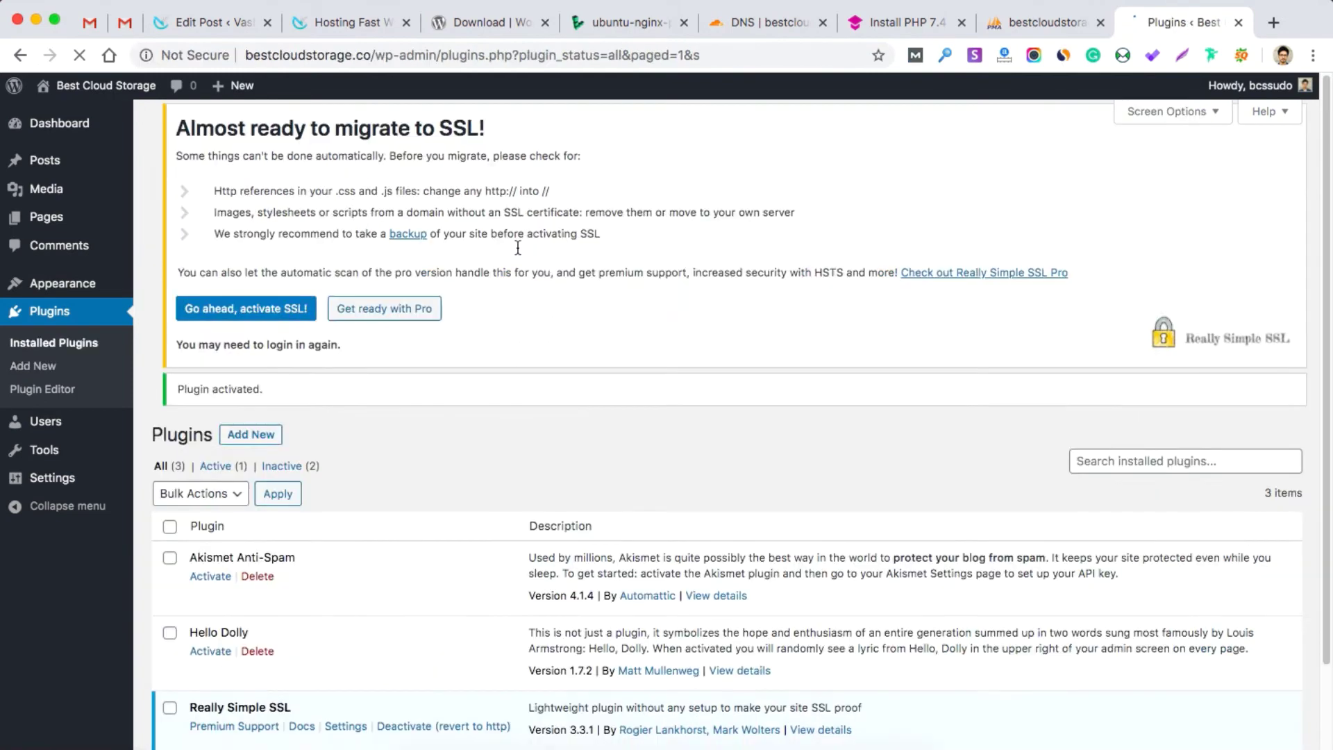
Step: Activate SSL for the site through the Really Simple SSL notice and log back in to WordPress
click(259, 344)
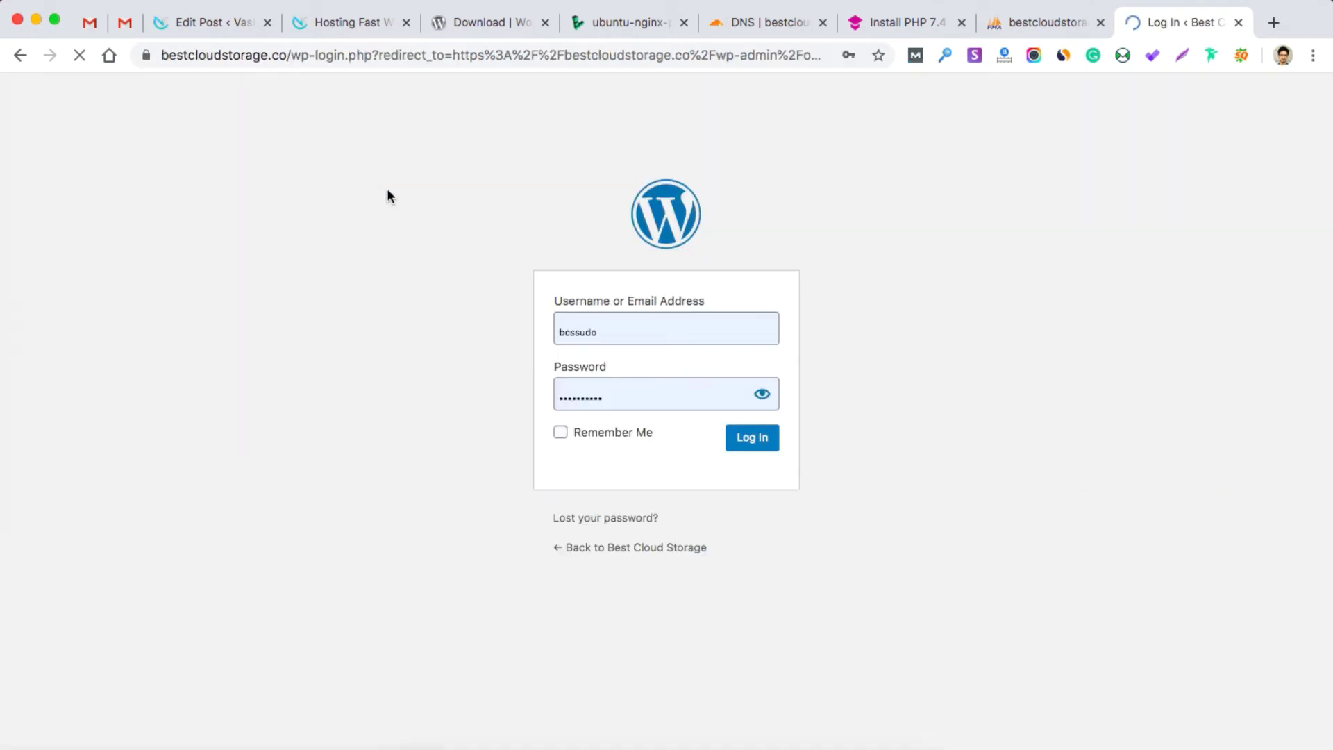
click(767, 446)
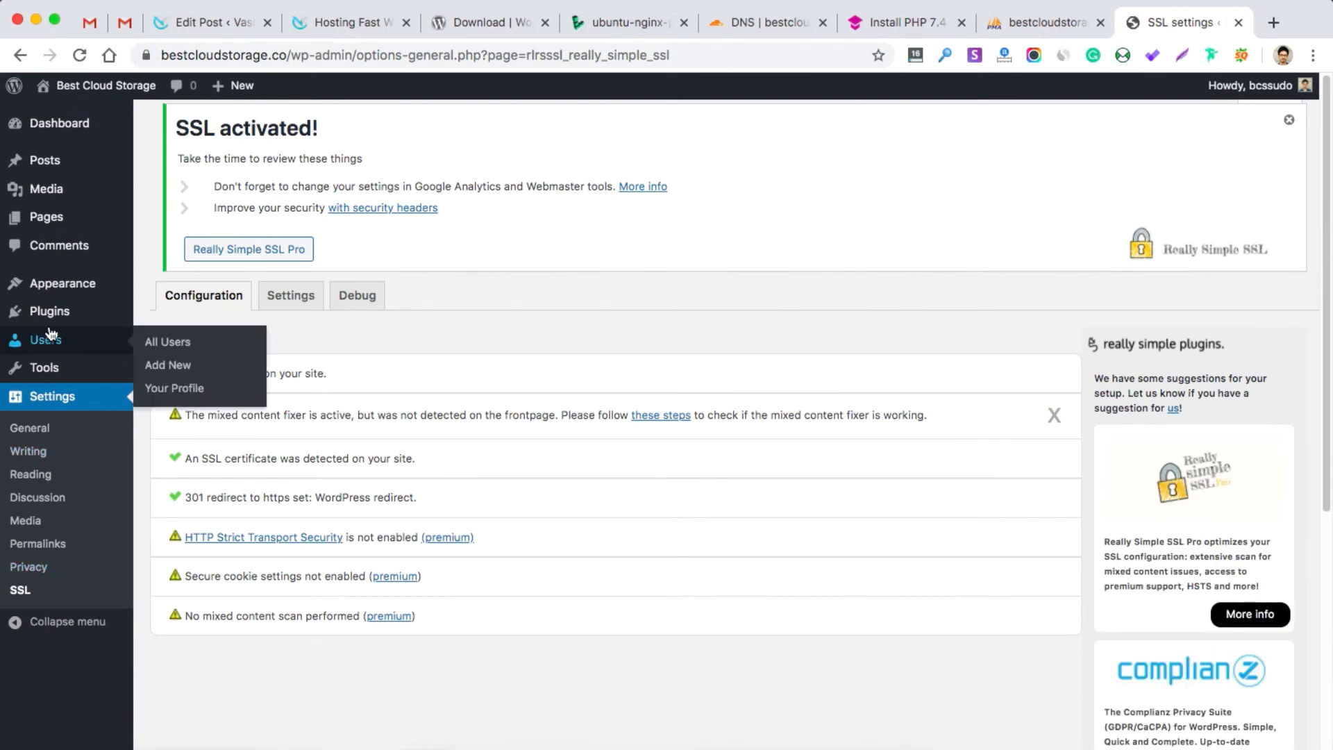
Step: Reopen Site Health, expand the missing recommended modules item and highlight the module name imagick
mouse_move(57, 372)
click(179, 440)
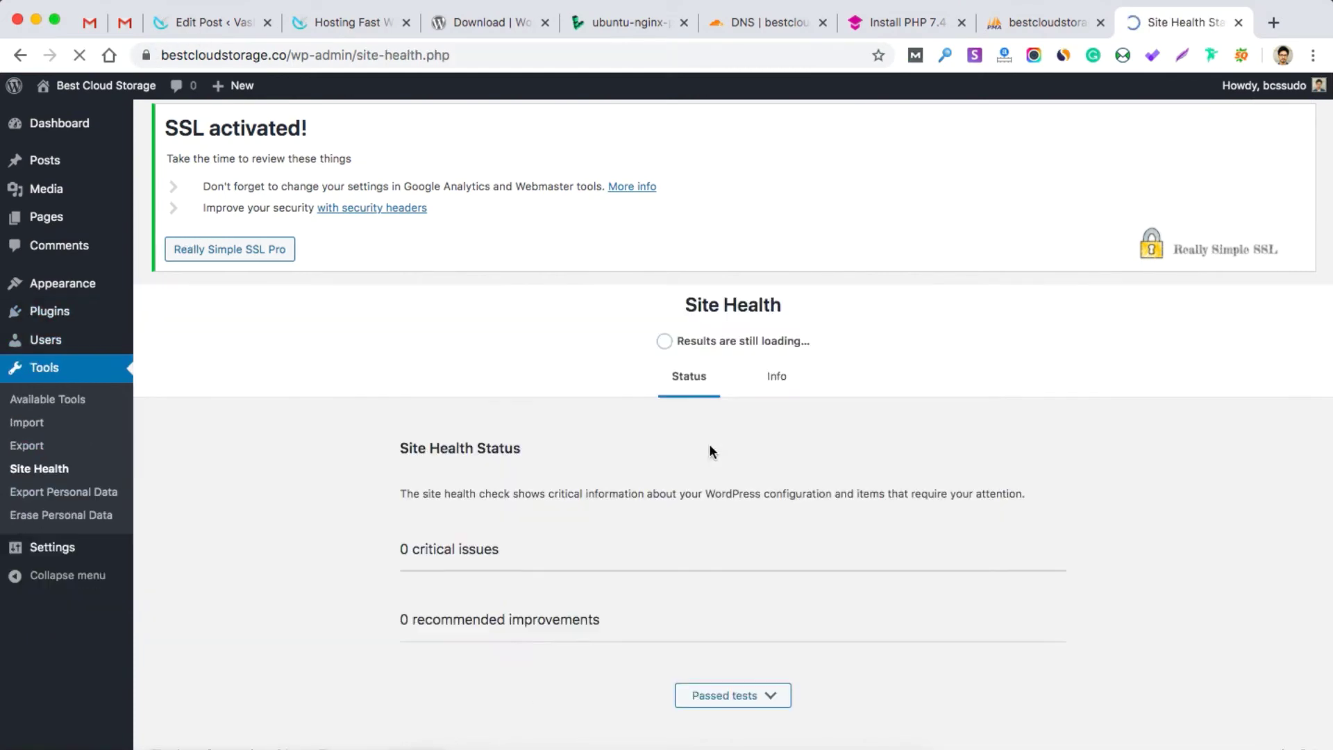
scroll(735, 532, down, 2)
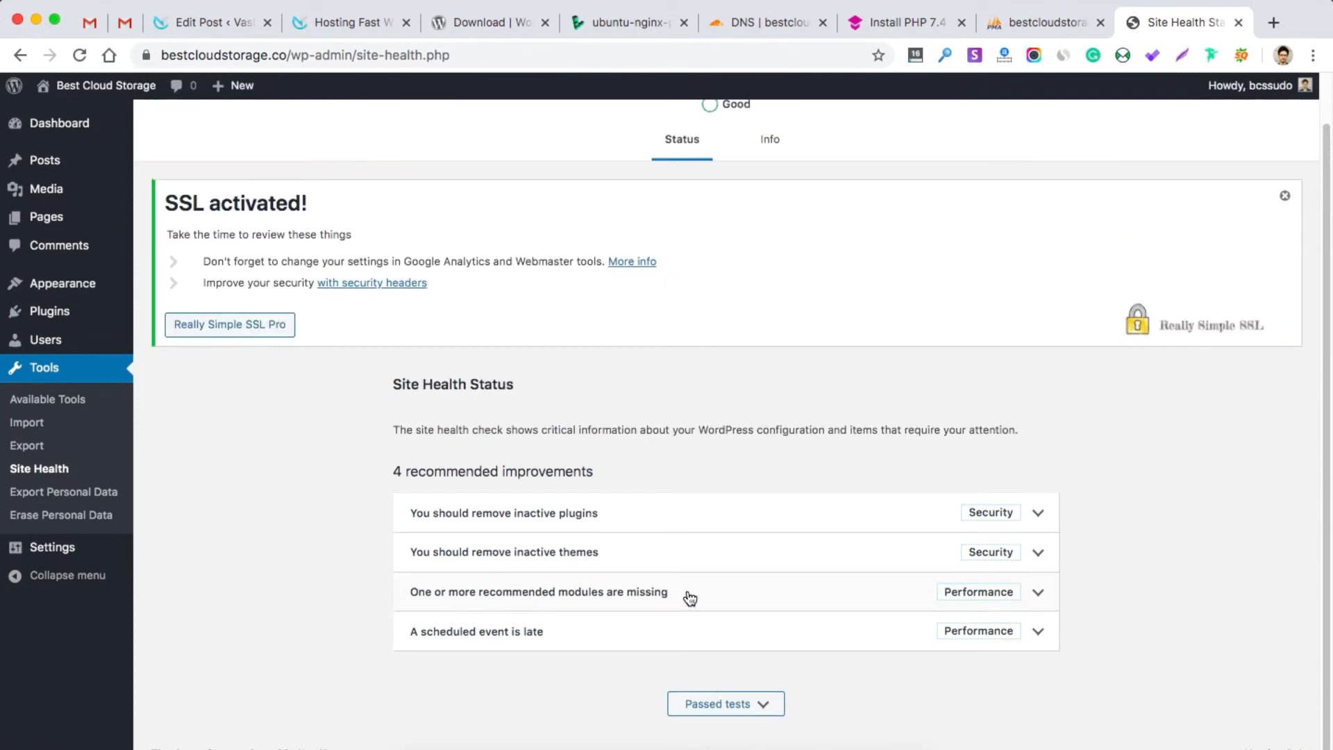
click(688, 595)
scroll(685, 593, down, 1)
scroll(685, 594, down, 1)
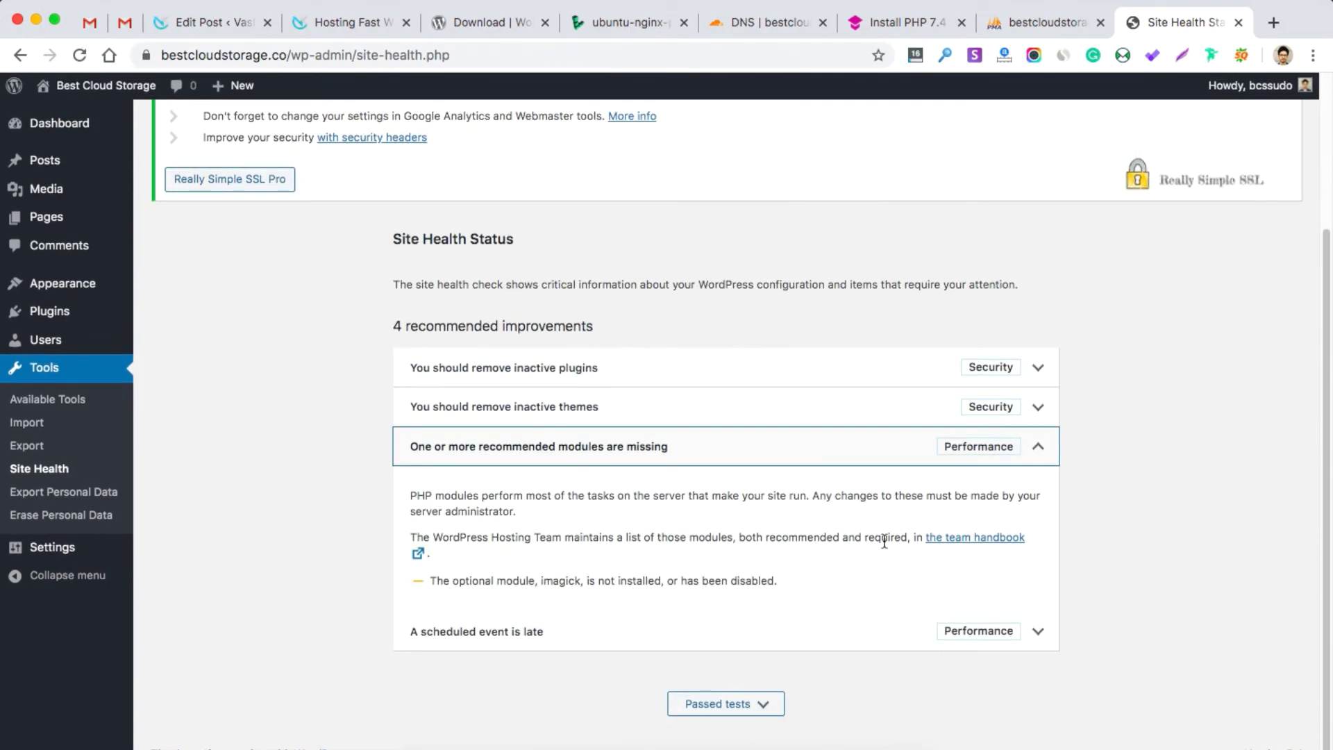
double_click(573, 580)
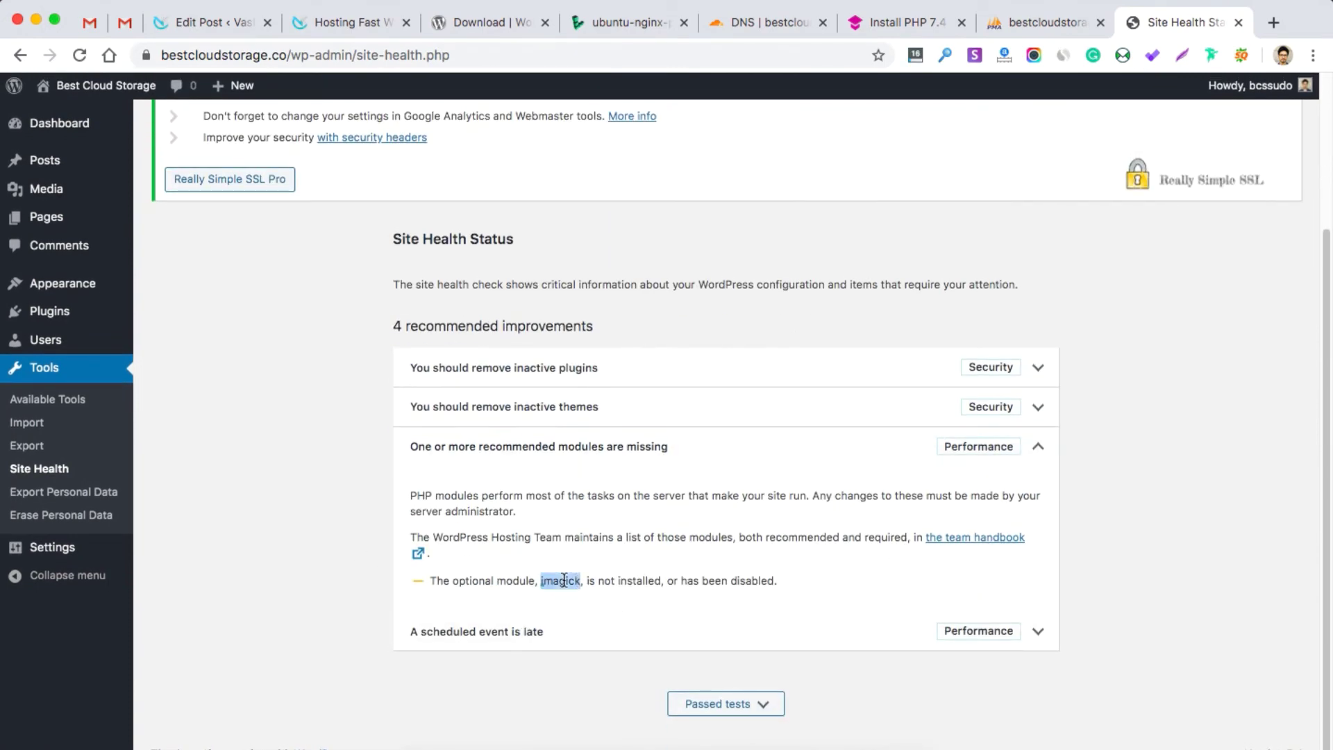
Step: Begin a sudo command in Terminal, then check the PHP 7.4 package names in the commands file in Sublime Text
click(722, 741)
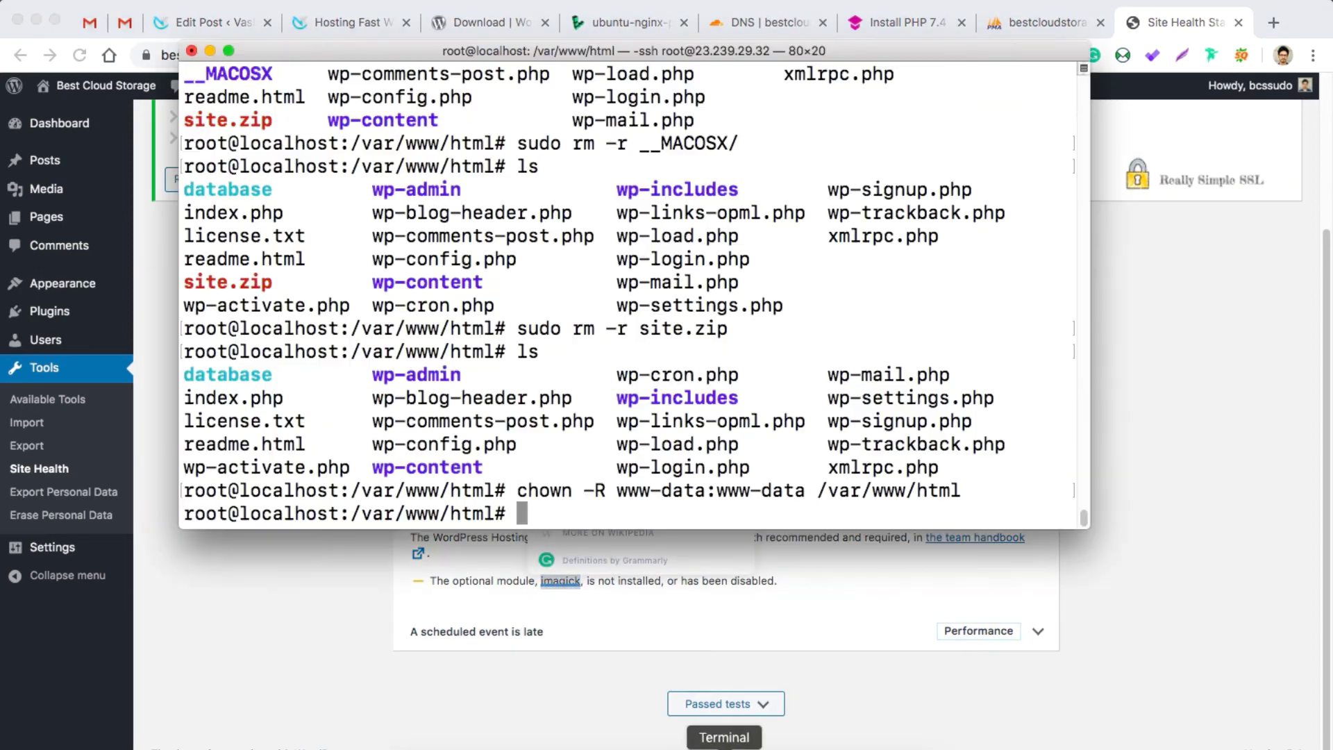
text(sudo)
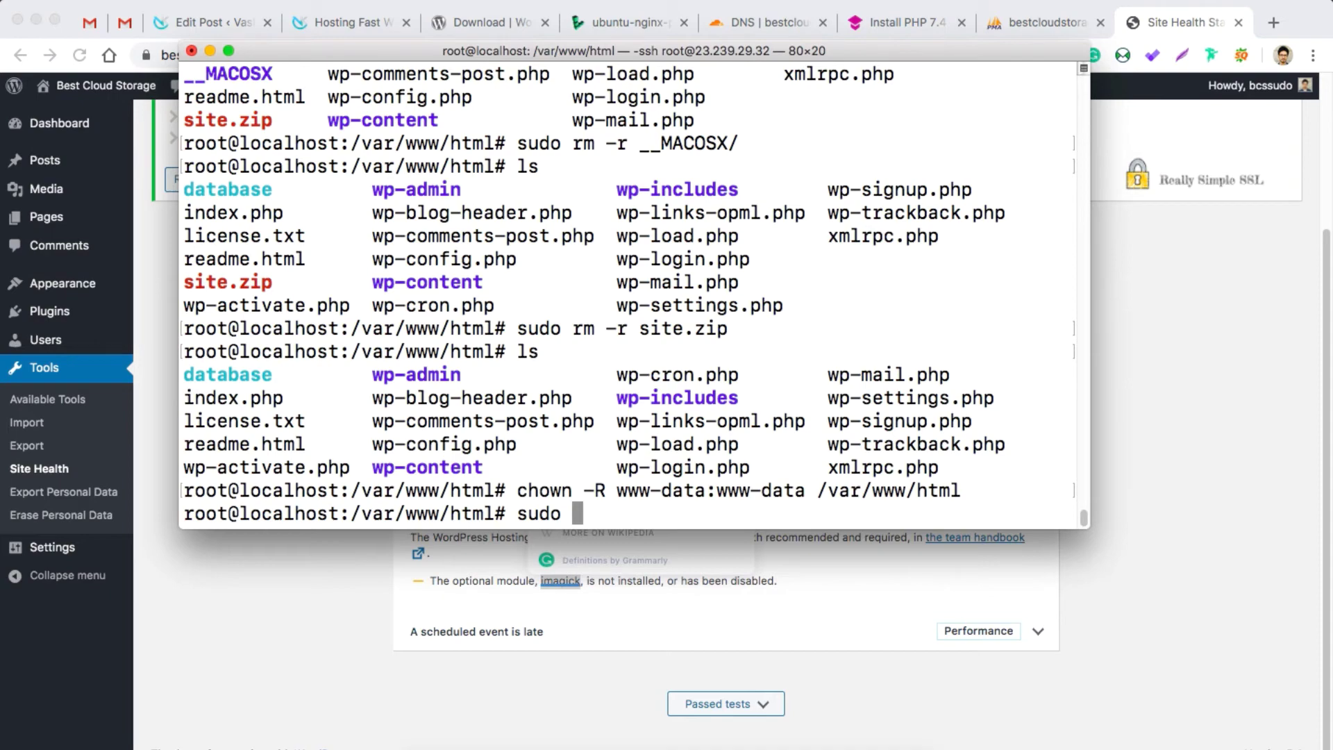
key(super+Tab)
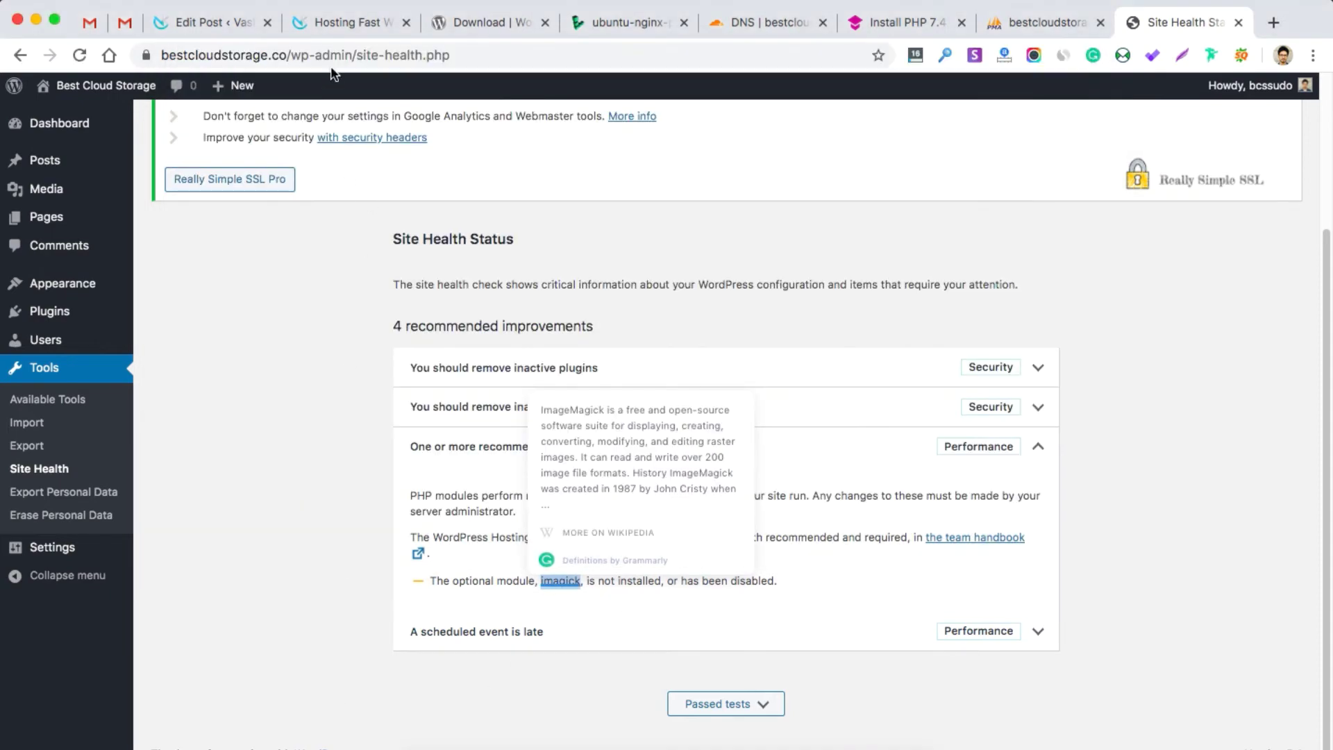
click(333, 27)
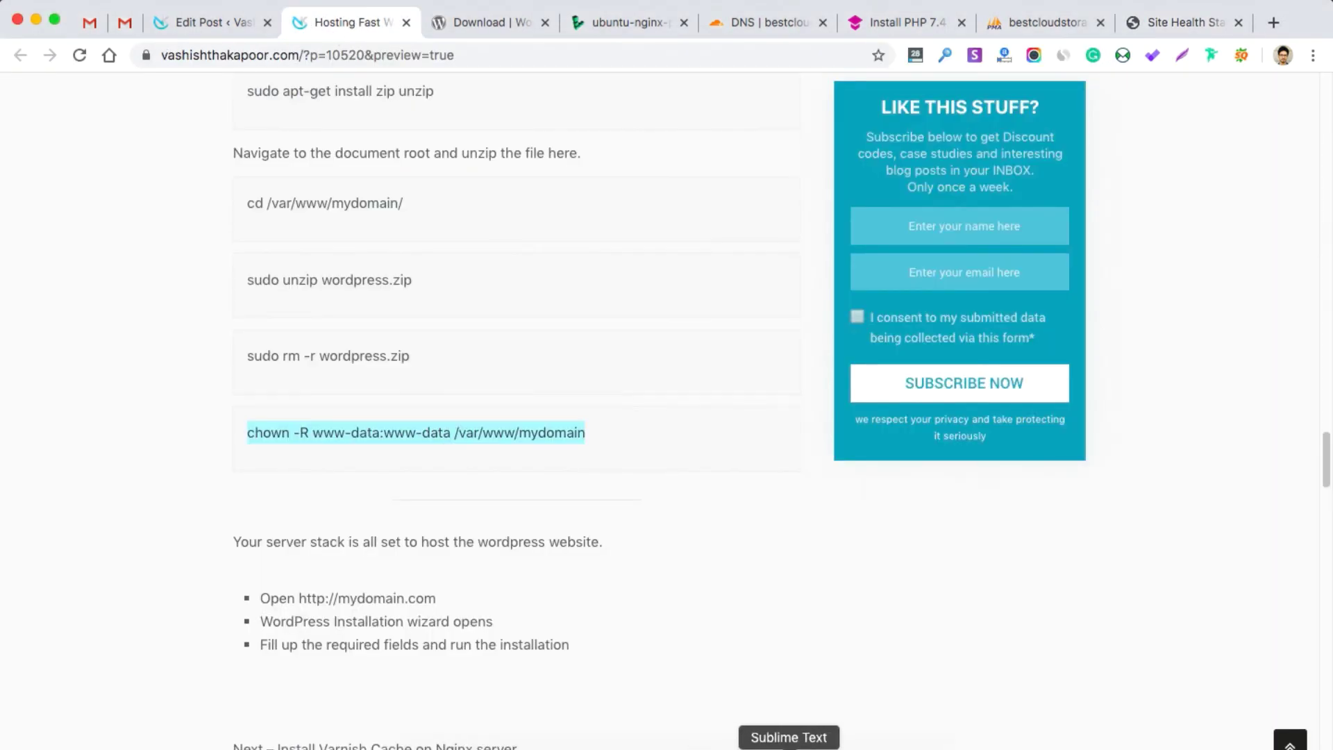
click(789, 748)
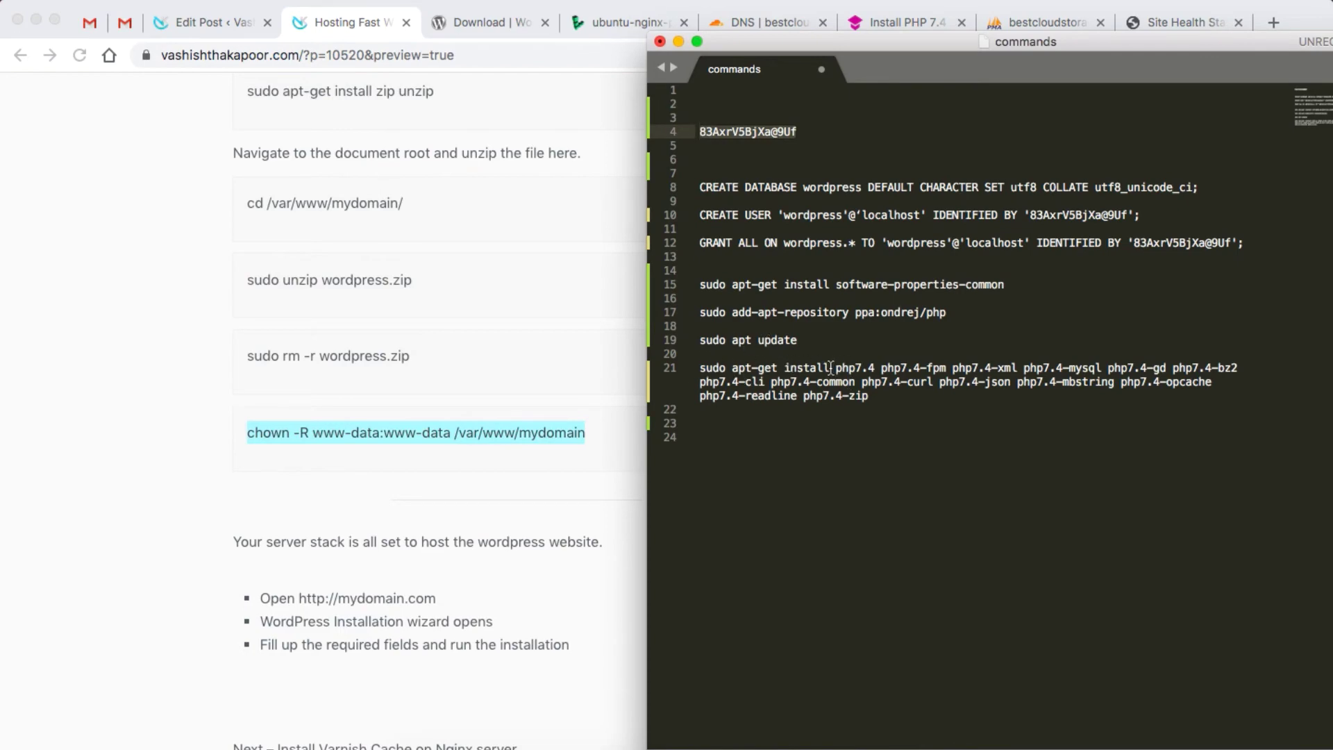
Step: Return to the Terminal SSH session, run sudo apt-get install php7.4-imagick and accept the installation
click(730, 748)
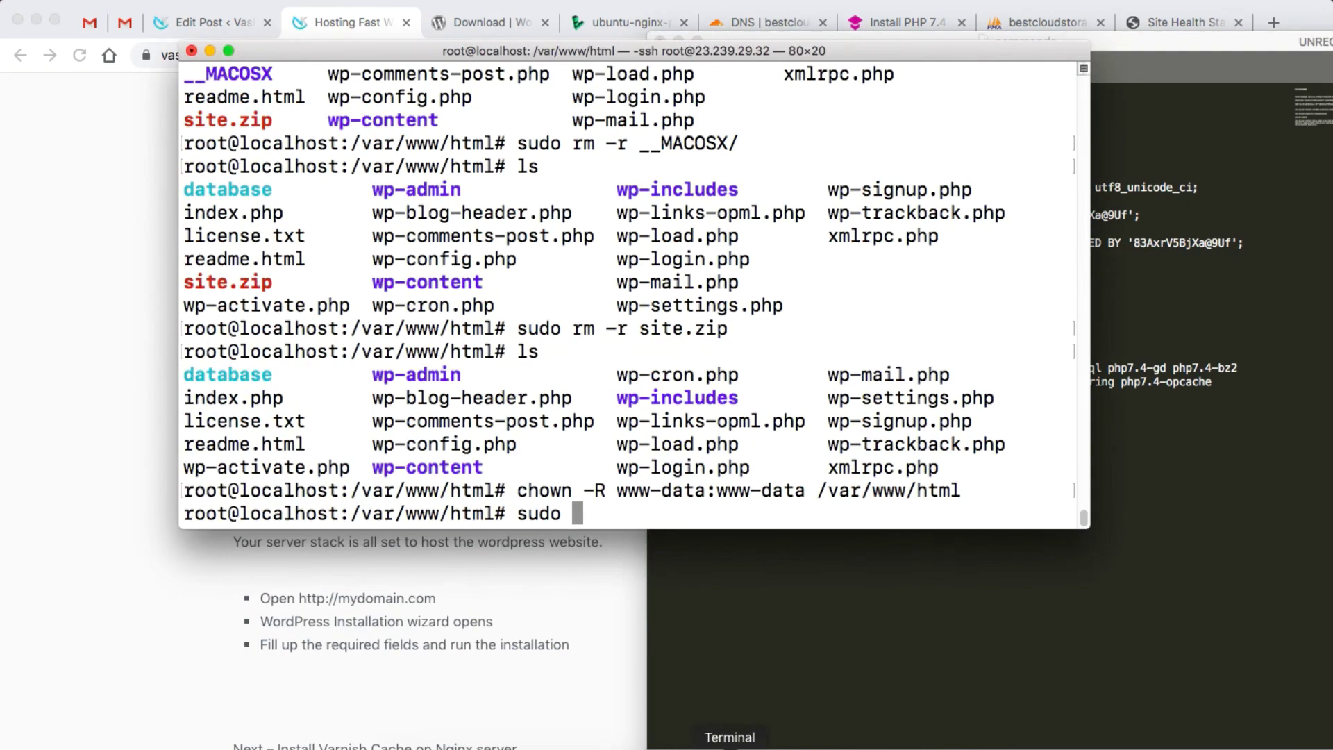
text(sudo apt)
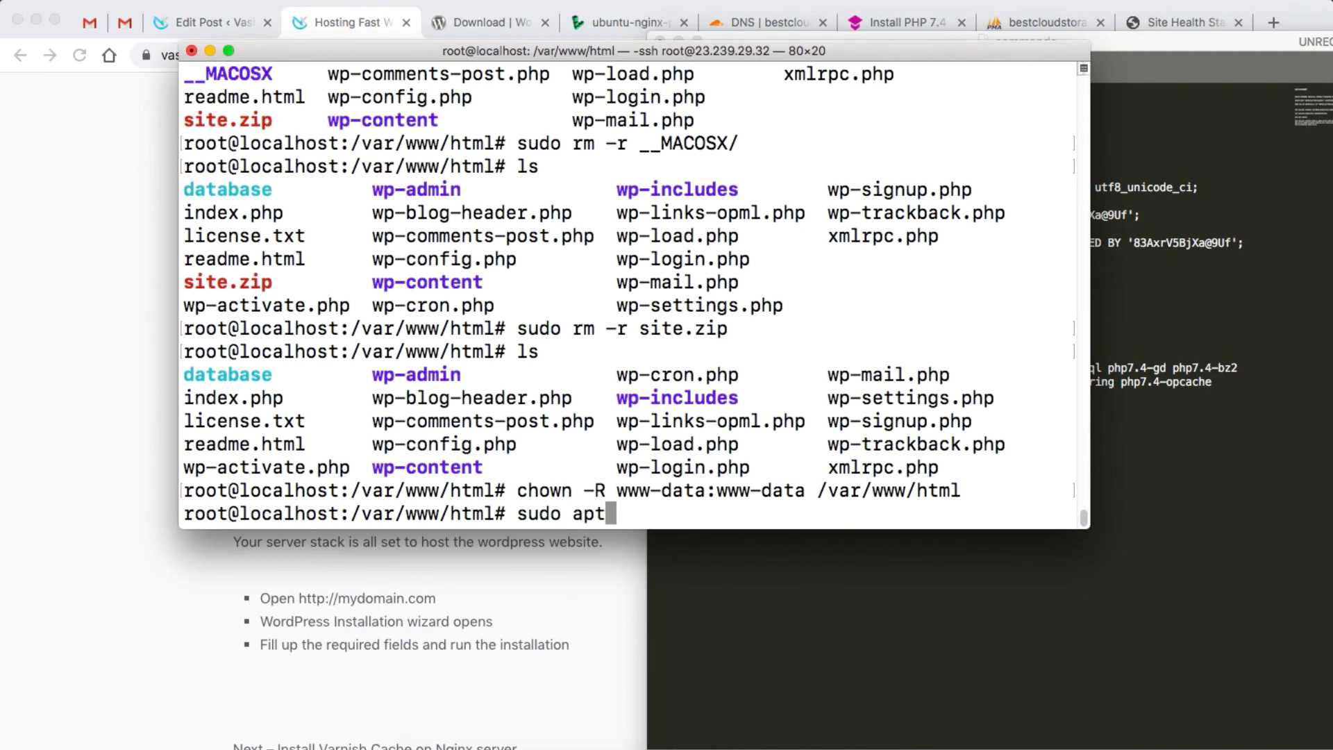
text(-get instal)
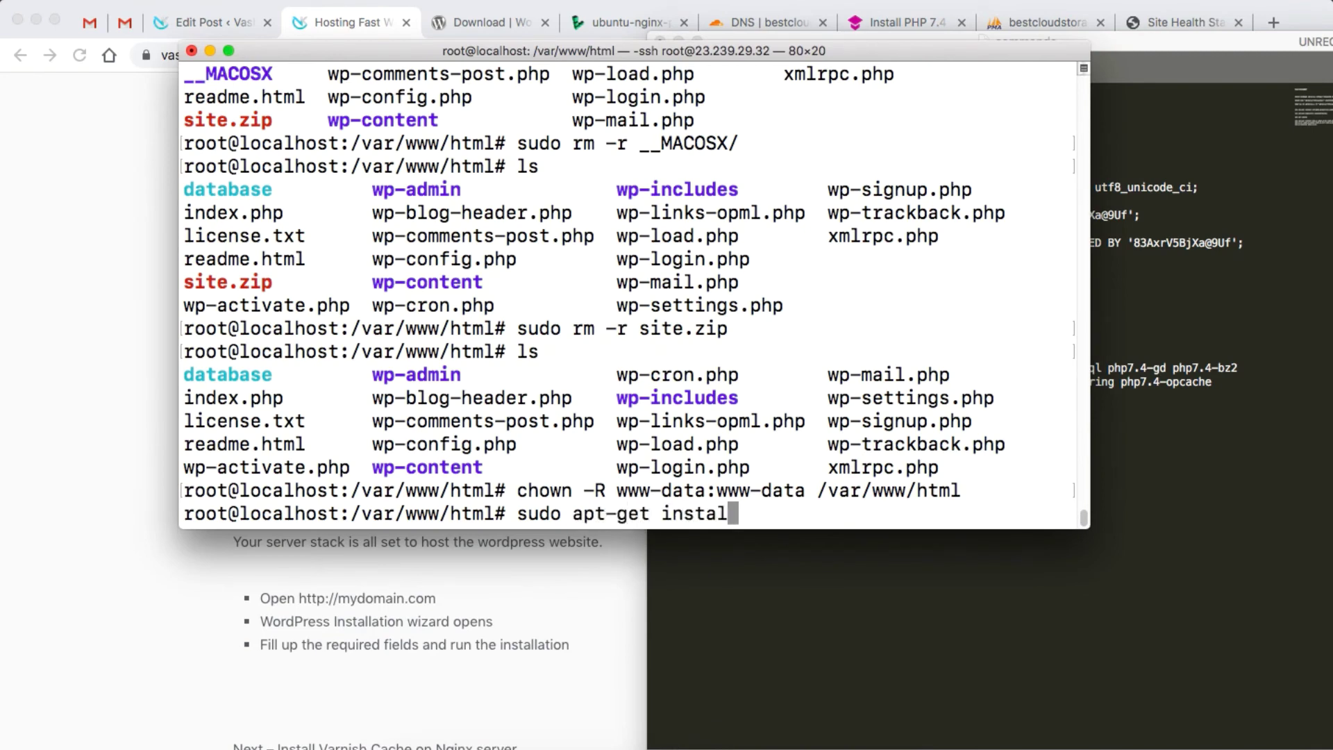
text(l imagick)
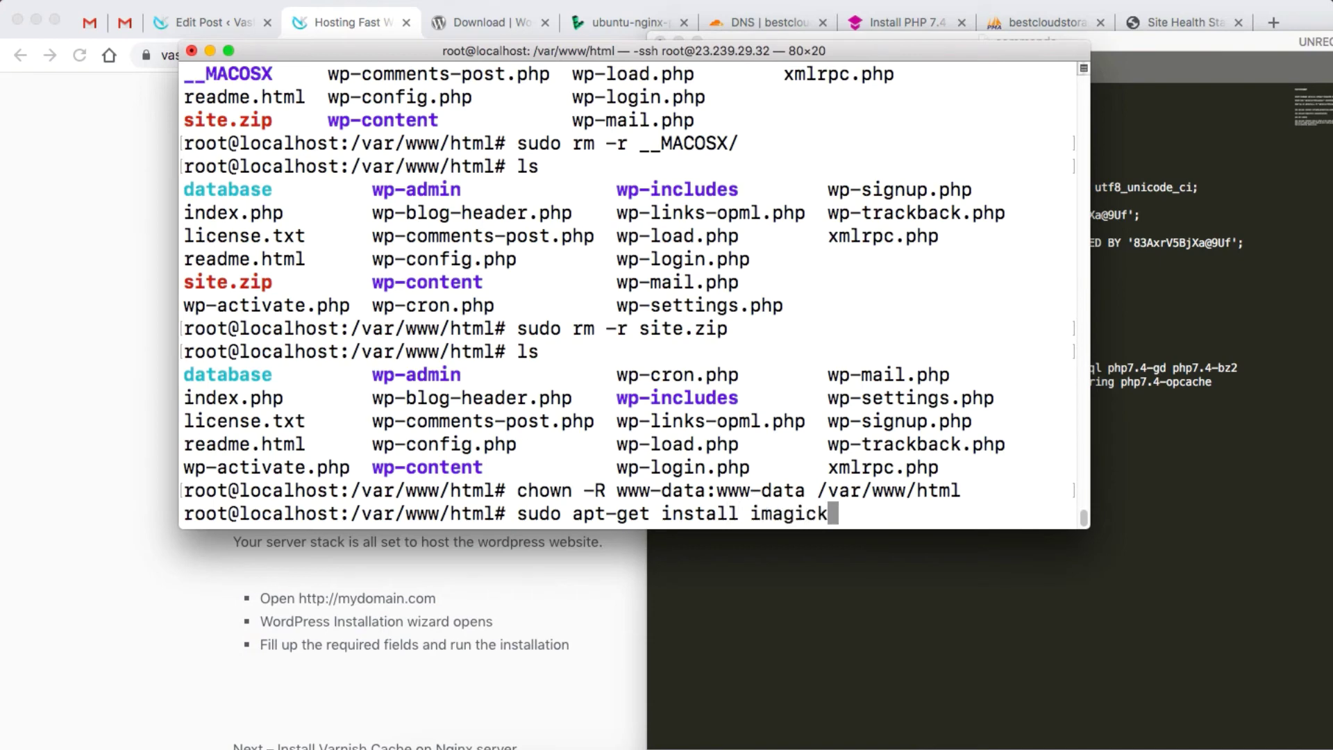
key(Left)
key(Left)
key(Left)
key(Left)
key(Left)
key(Left)
key(Left)
key(Left)
key(Left)
key(Right)
key(Right)
text(php)
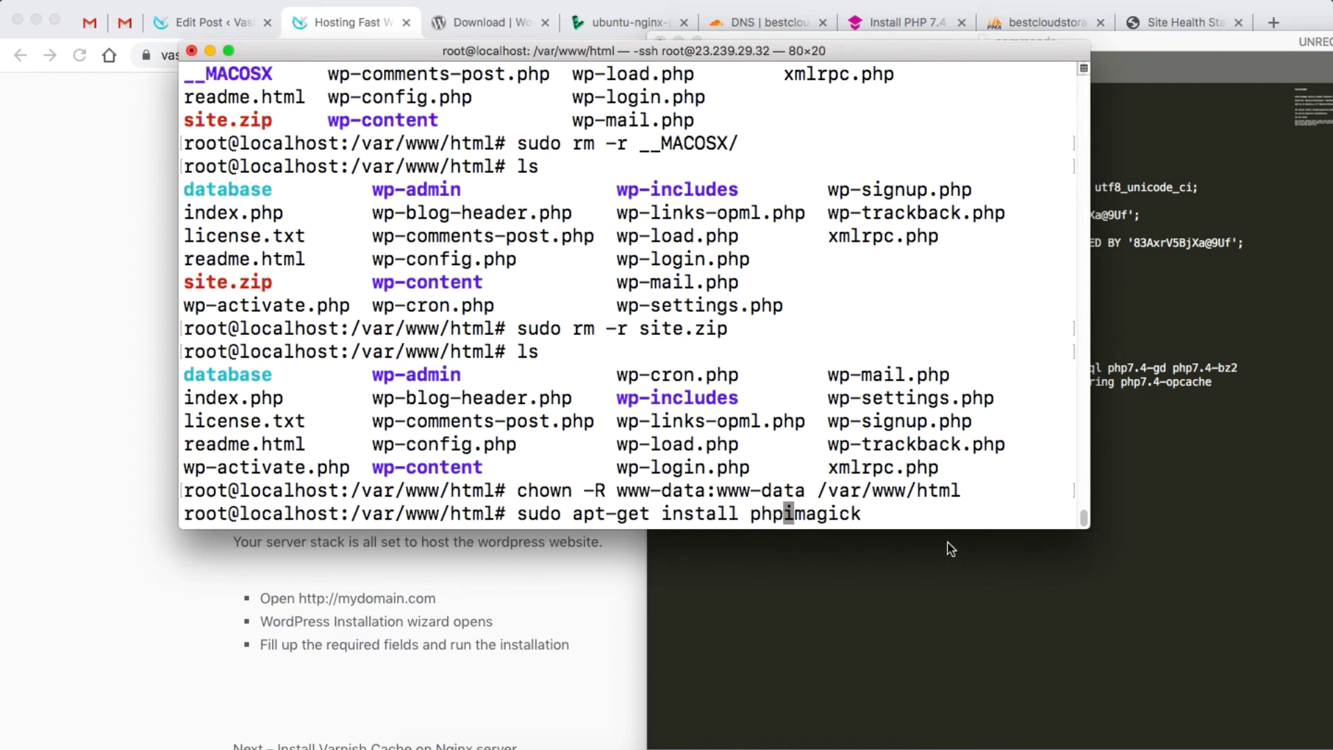
text(7.4-)
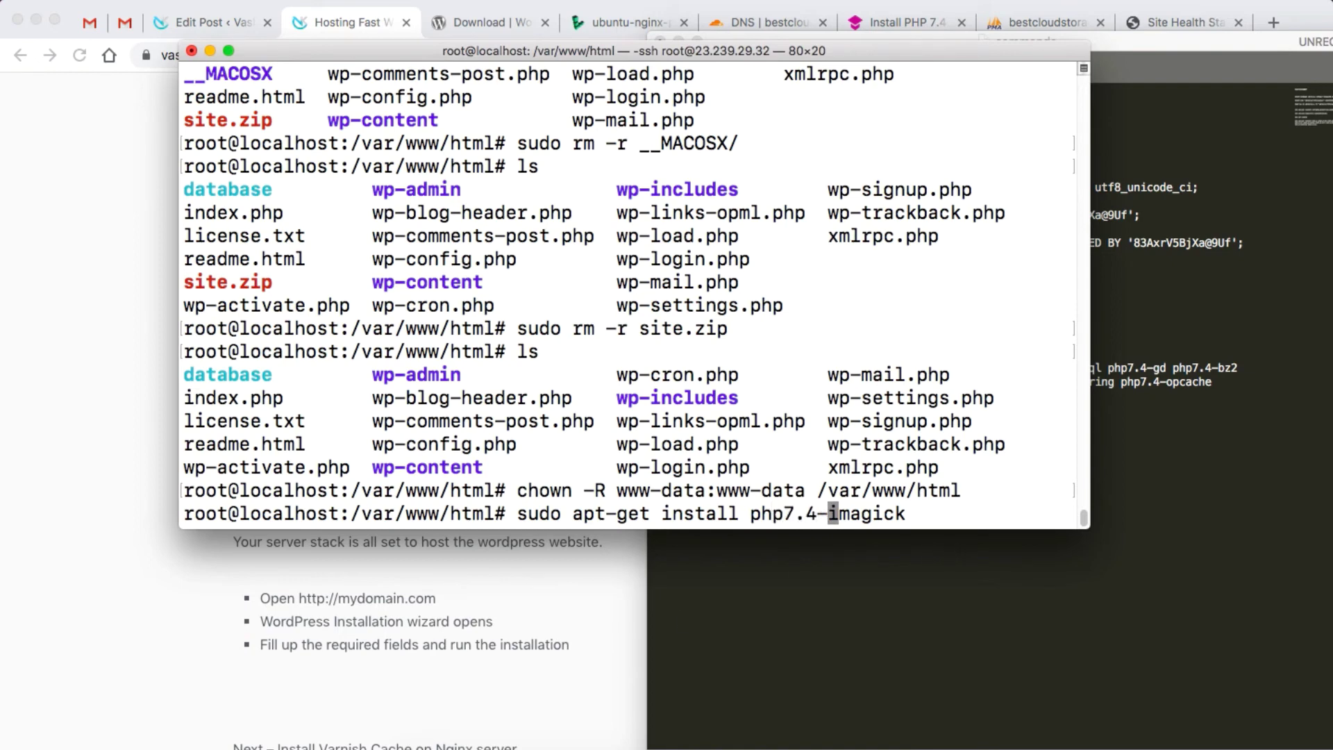
key(Return)
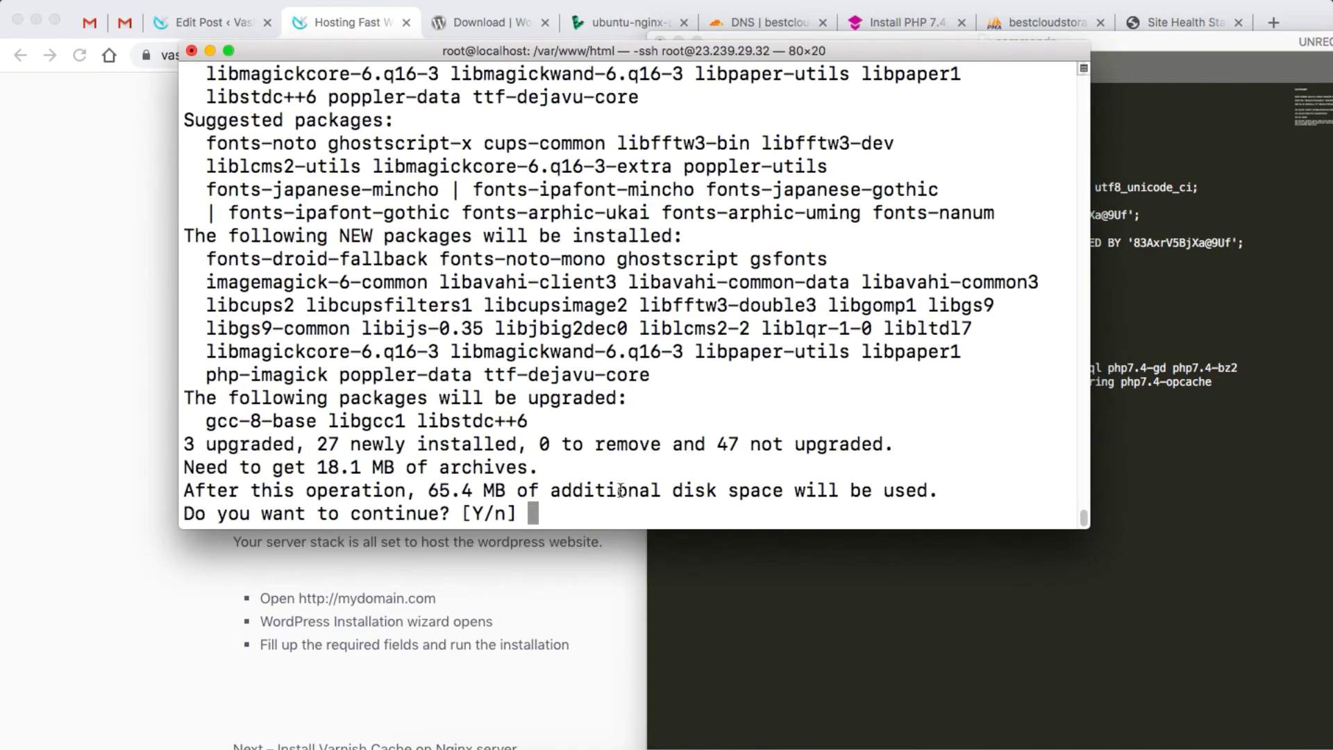
key(Return)
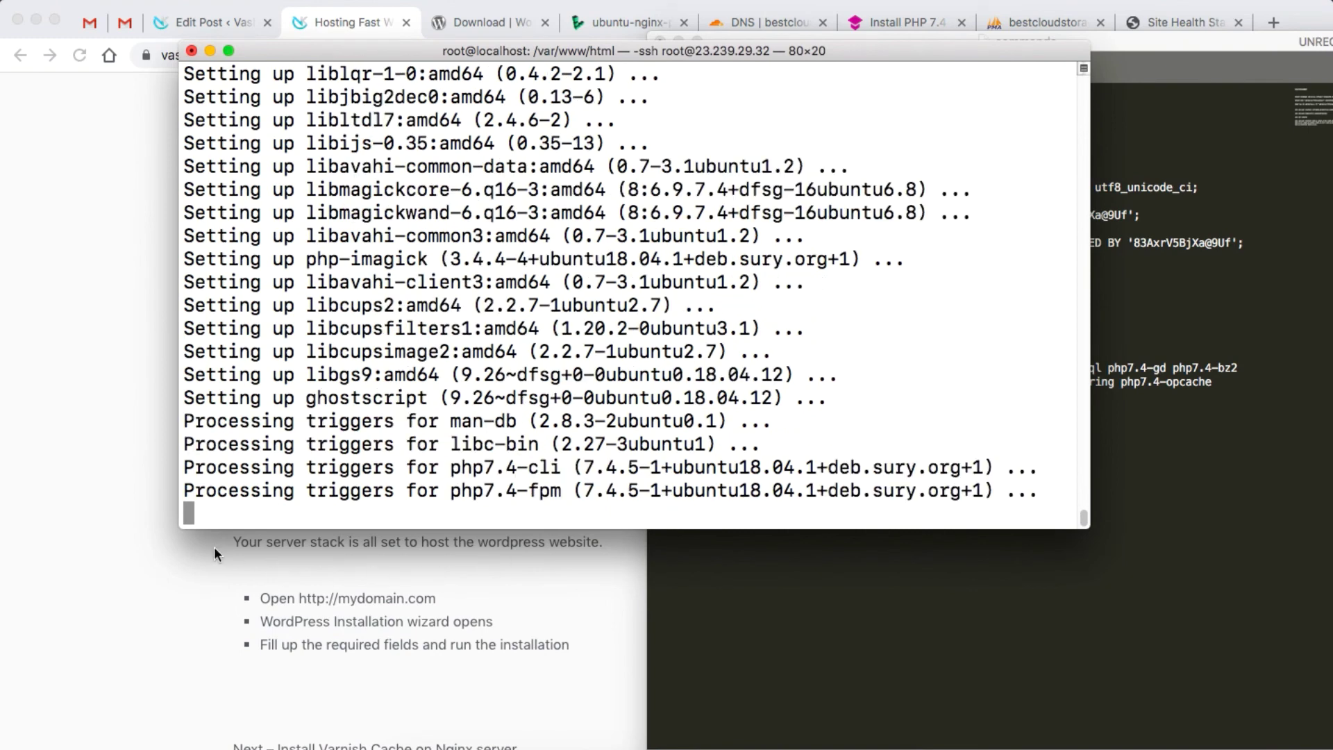
Step: Search for "enable php module in nginx" in a new Chrome tab and examine the websiteforstudents.com guide on Nginx PHP support
click(317, 631)
click(1276, 25)
text(e)
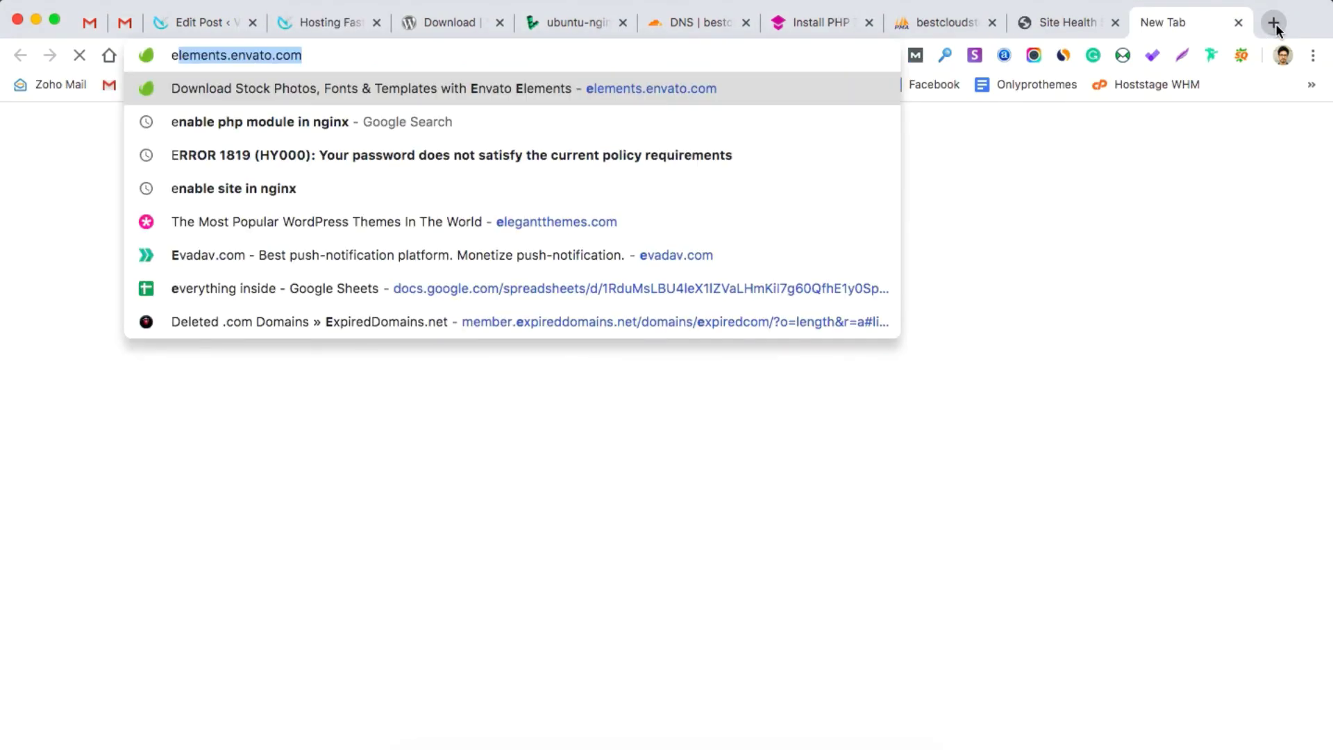
text(nable php)
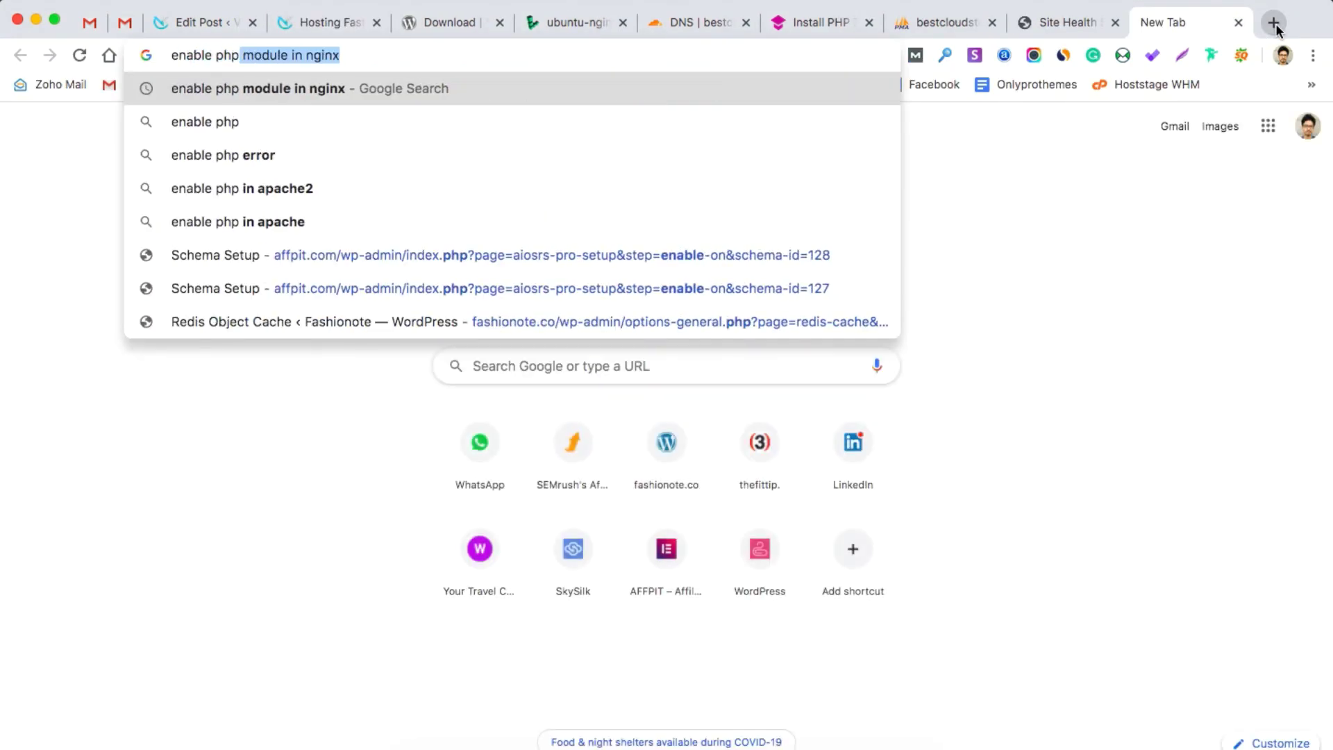
key(Return)
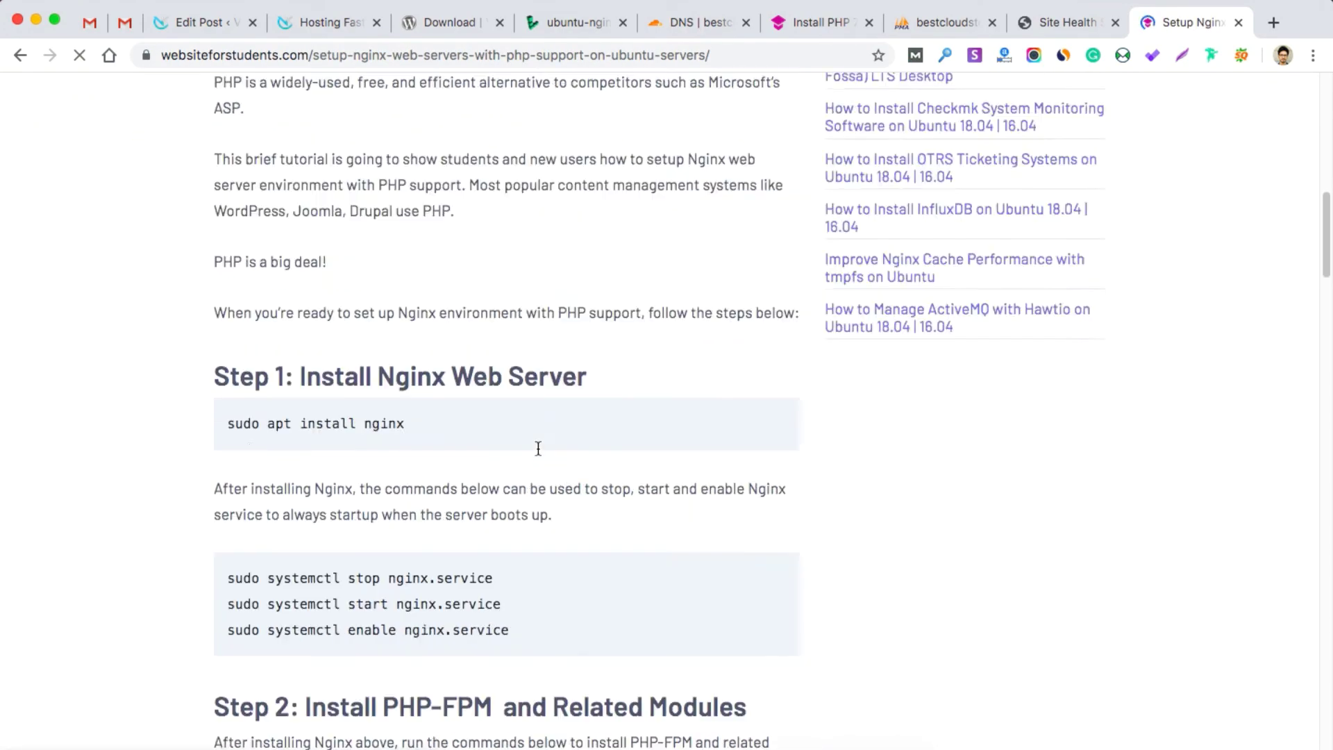
scroll(538, 448, down, 15)
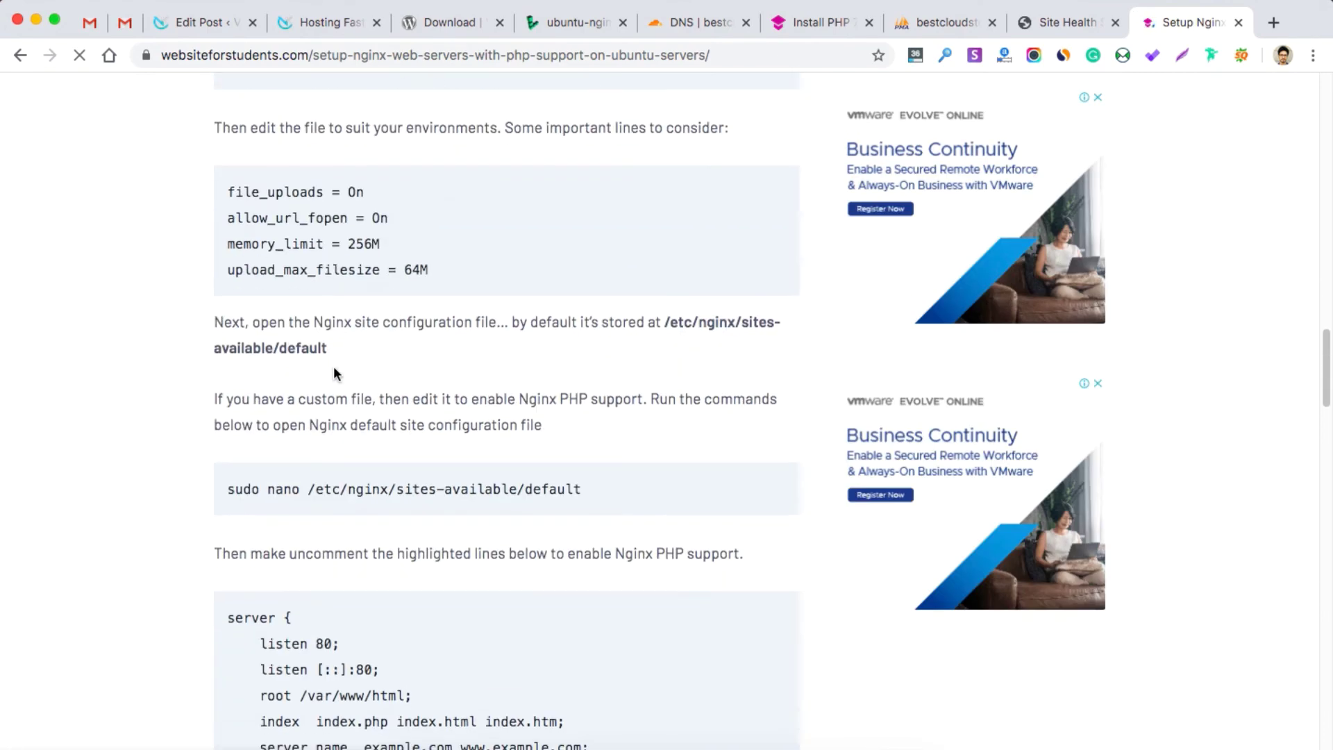
scroll(334, 368, up, 3)
scroll(567, 297, down, 5)
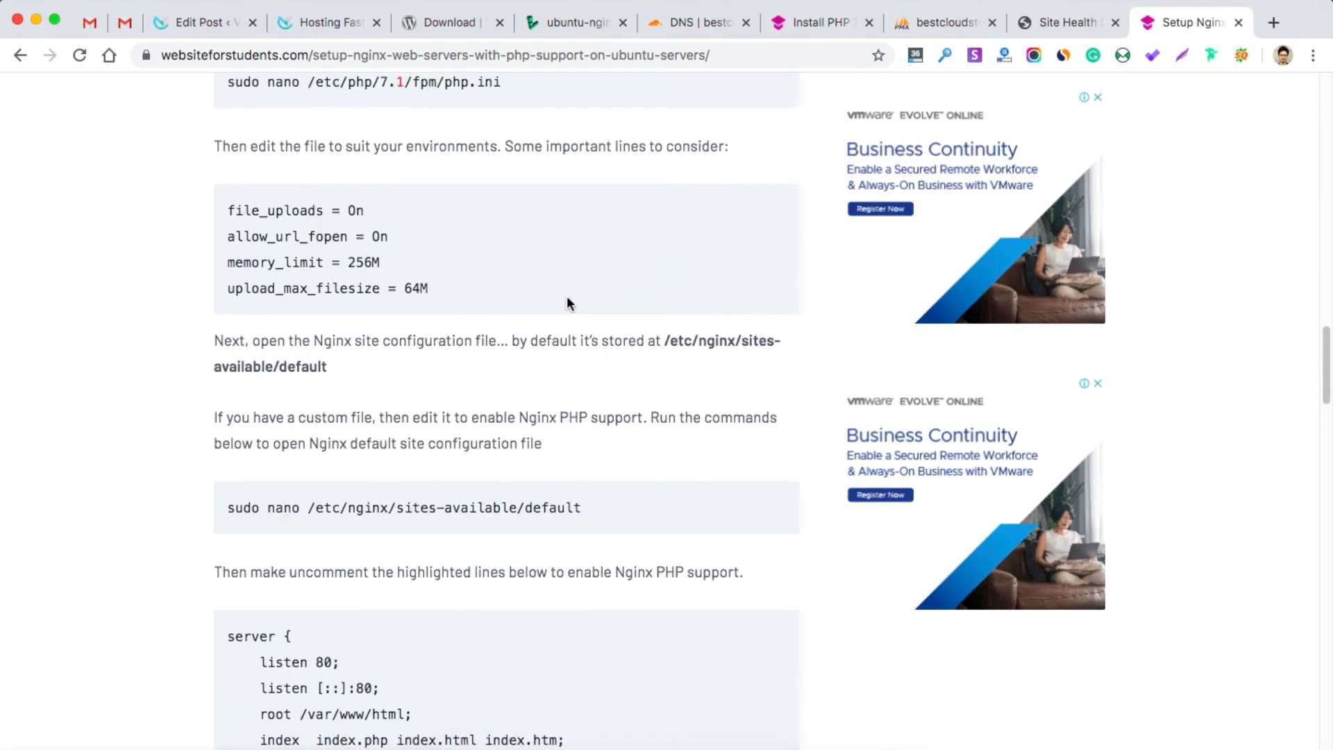
scroll(448, 332, up, 1)
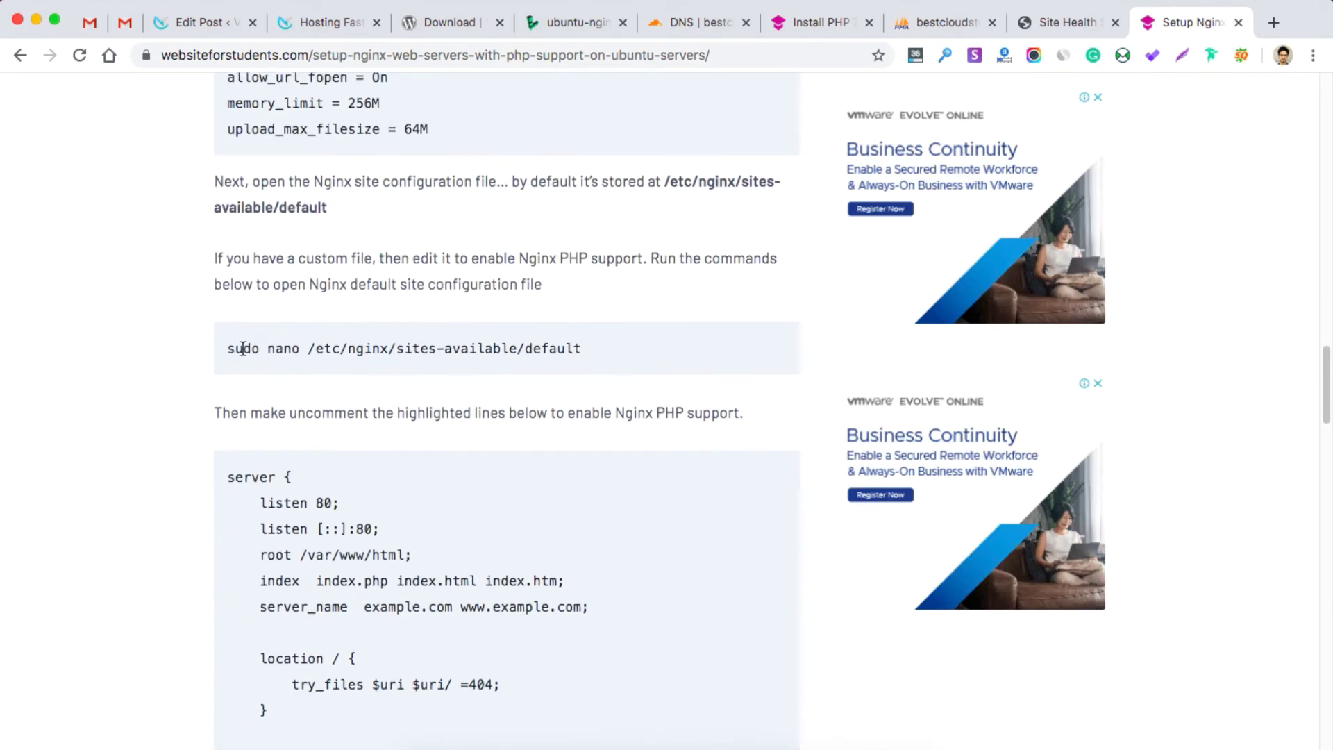
scroll(566, 351, down, 15)
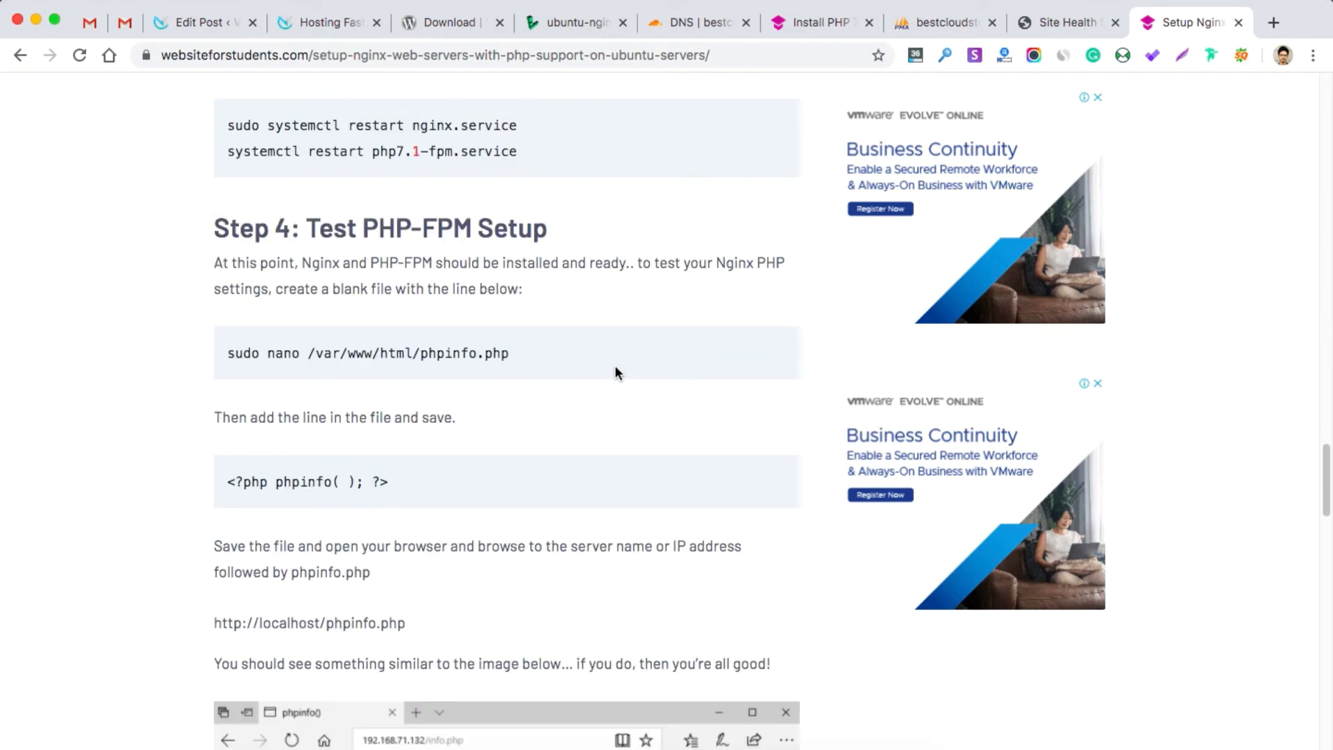
Step: Finish reading the Nginx PHP guide, close it, and reload the WordPress Site Health page to recheck the recommendations
scroll(616, 372, down, 9)
scroll(616, 372, down, 15)
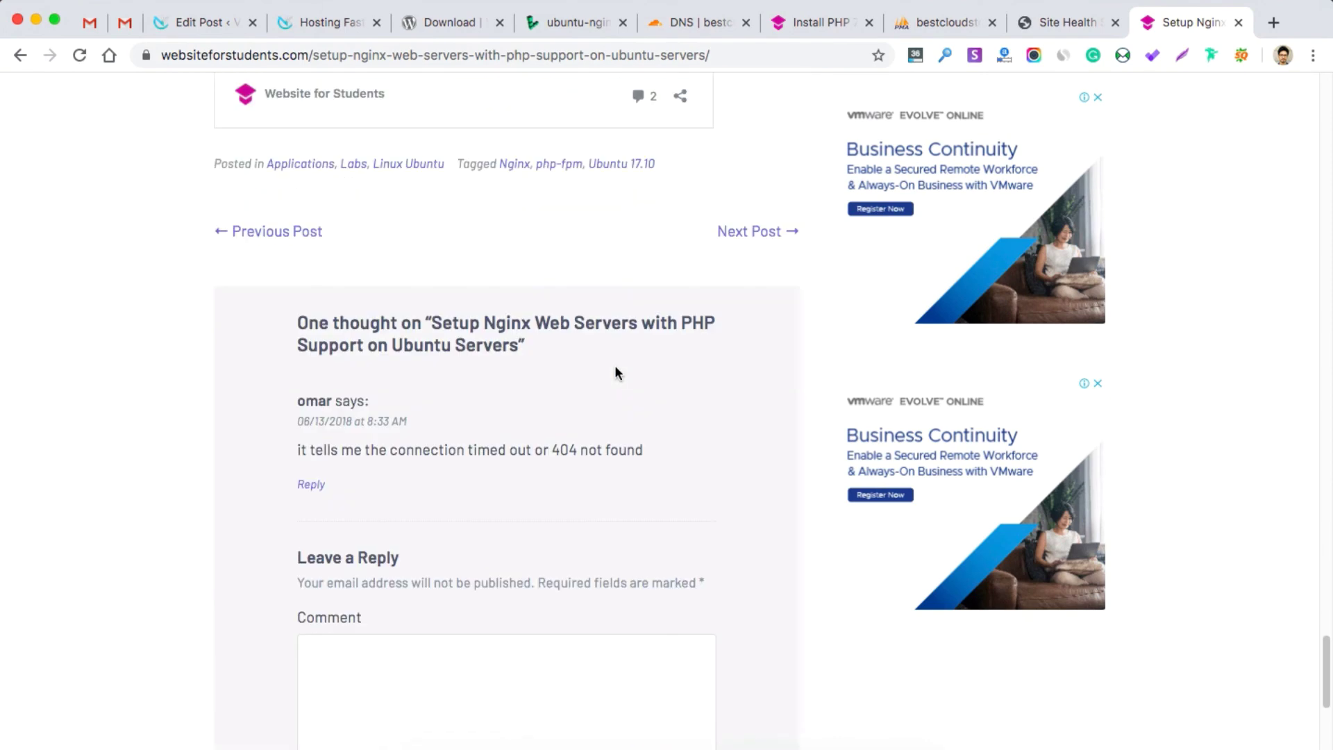
key(super+w)
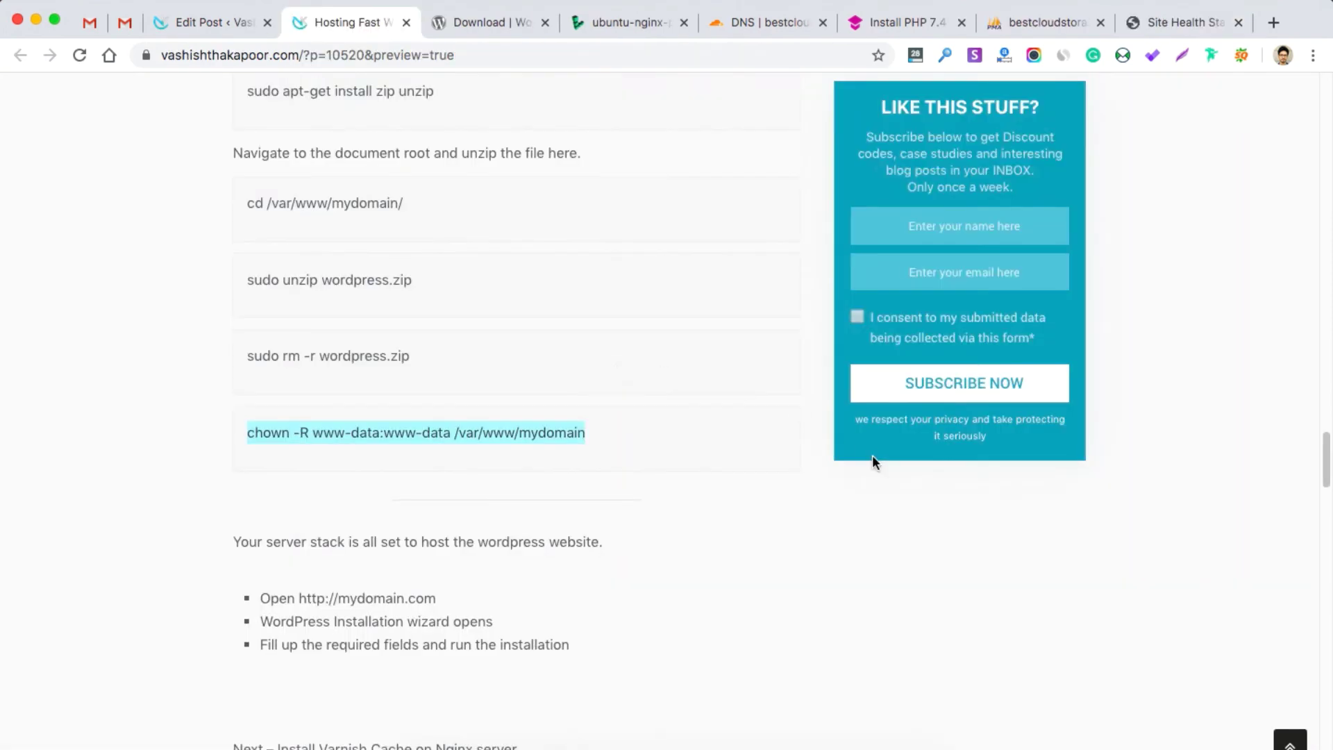
click(1164, 25)
click(1153, 606)
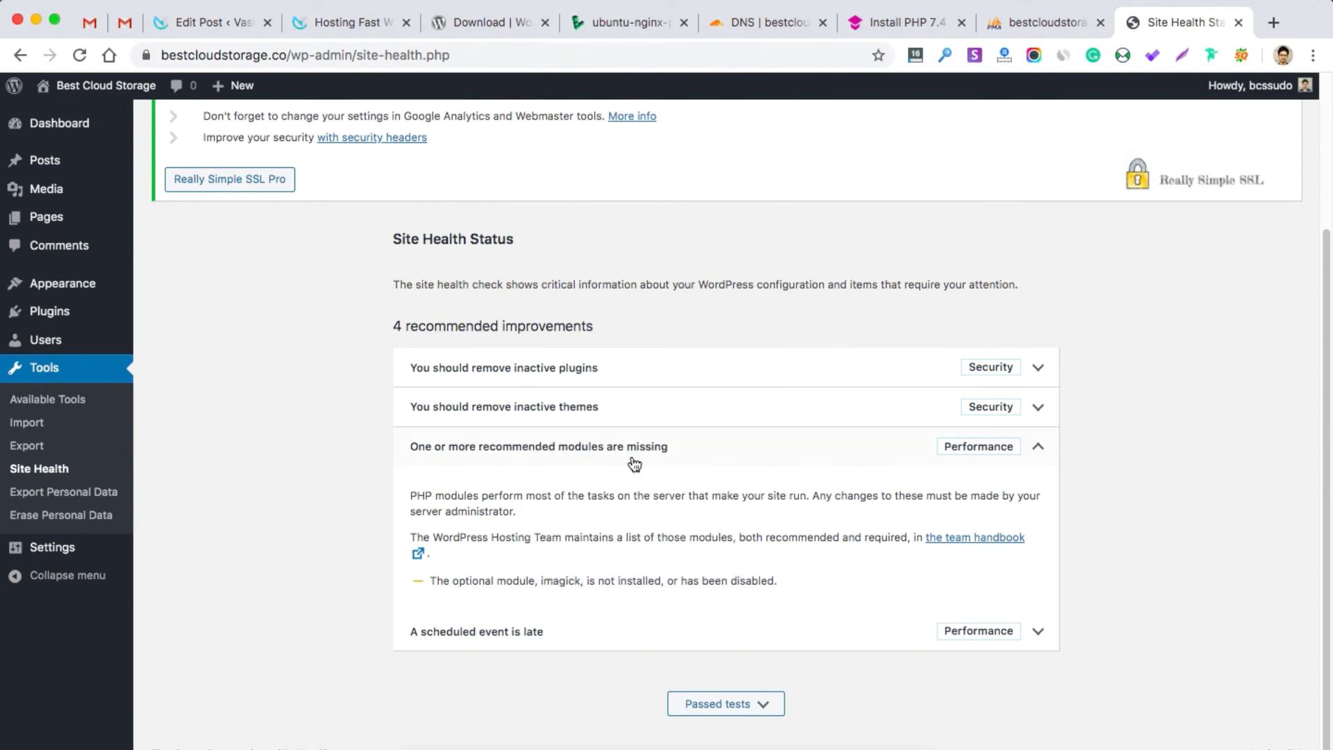
key(super+r)
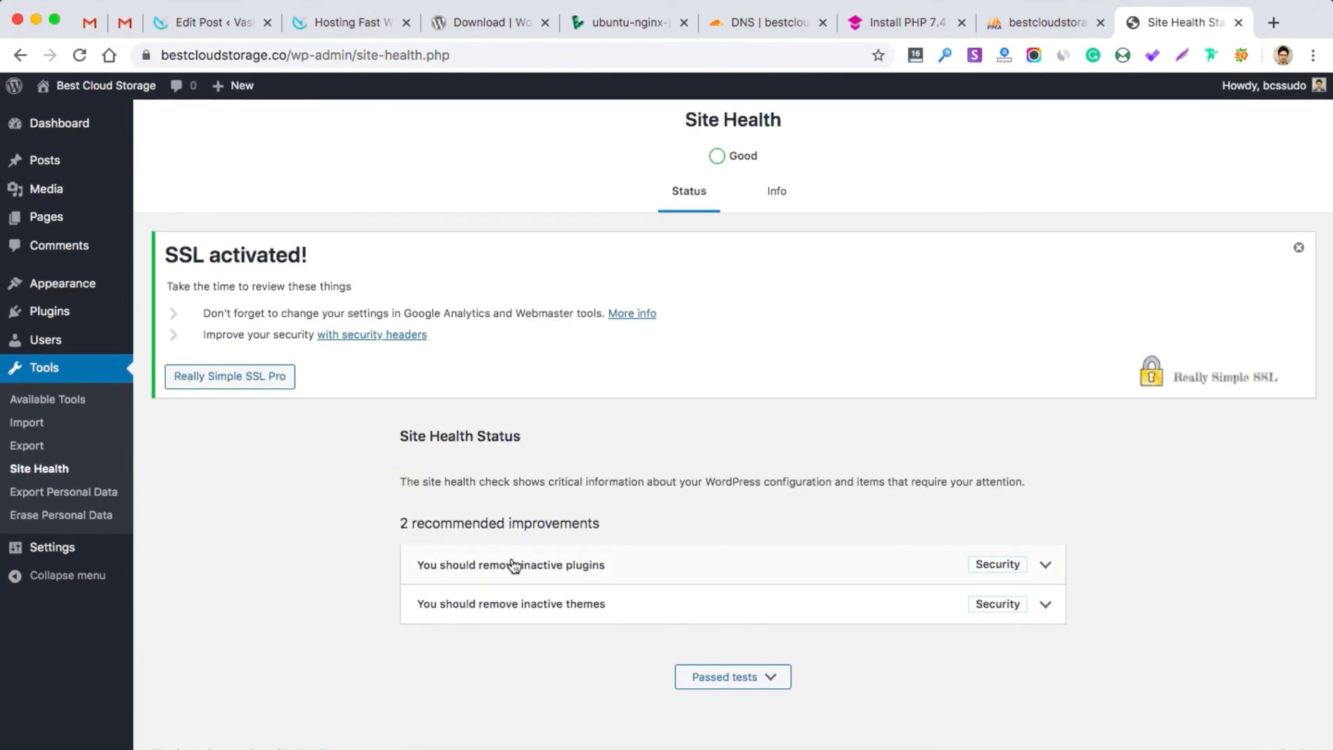
Step: Bulk delete the inactive Akismet Anti-Spam and Hello Dolly plugins and dismiss the SSL activated notice
click(49, 312)
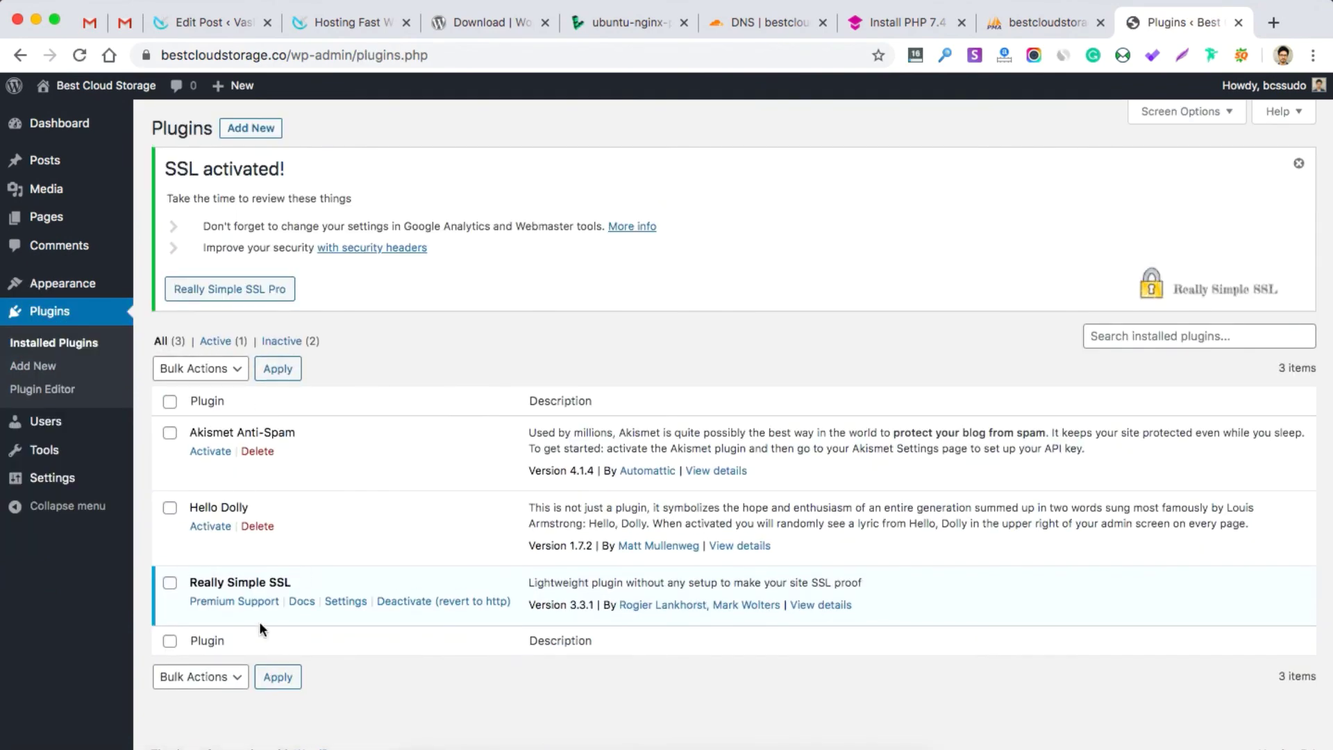
click(167, 507)
click(169, 432)
click(225, 372)
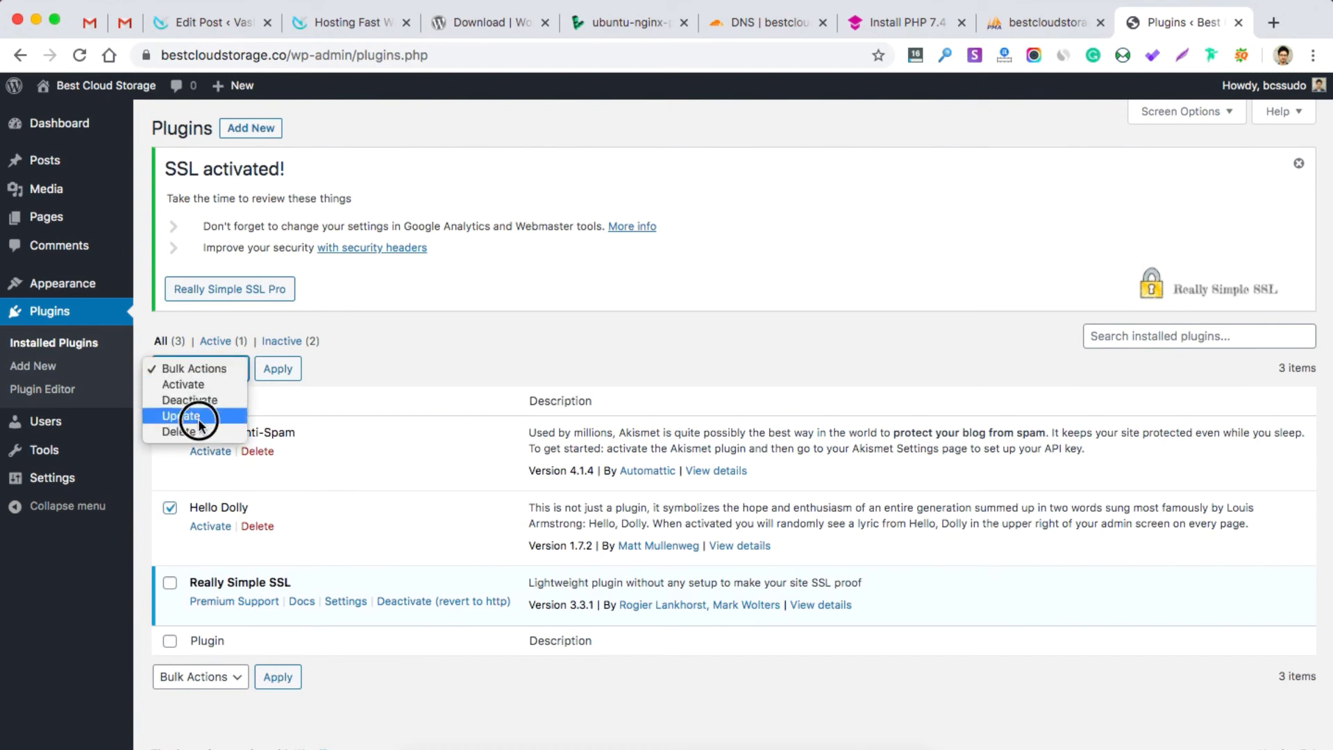
click(198, 431)
click(278, 369)
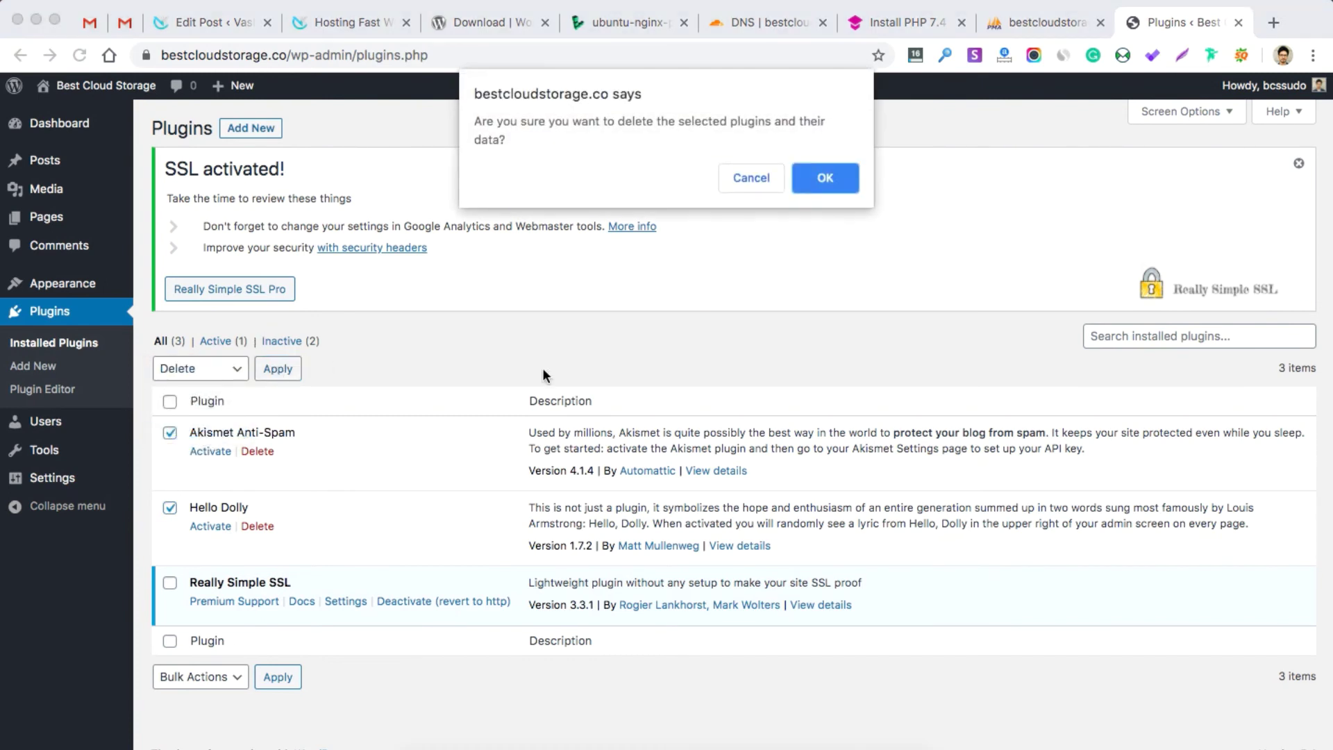
click(810, 175)
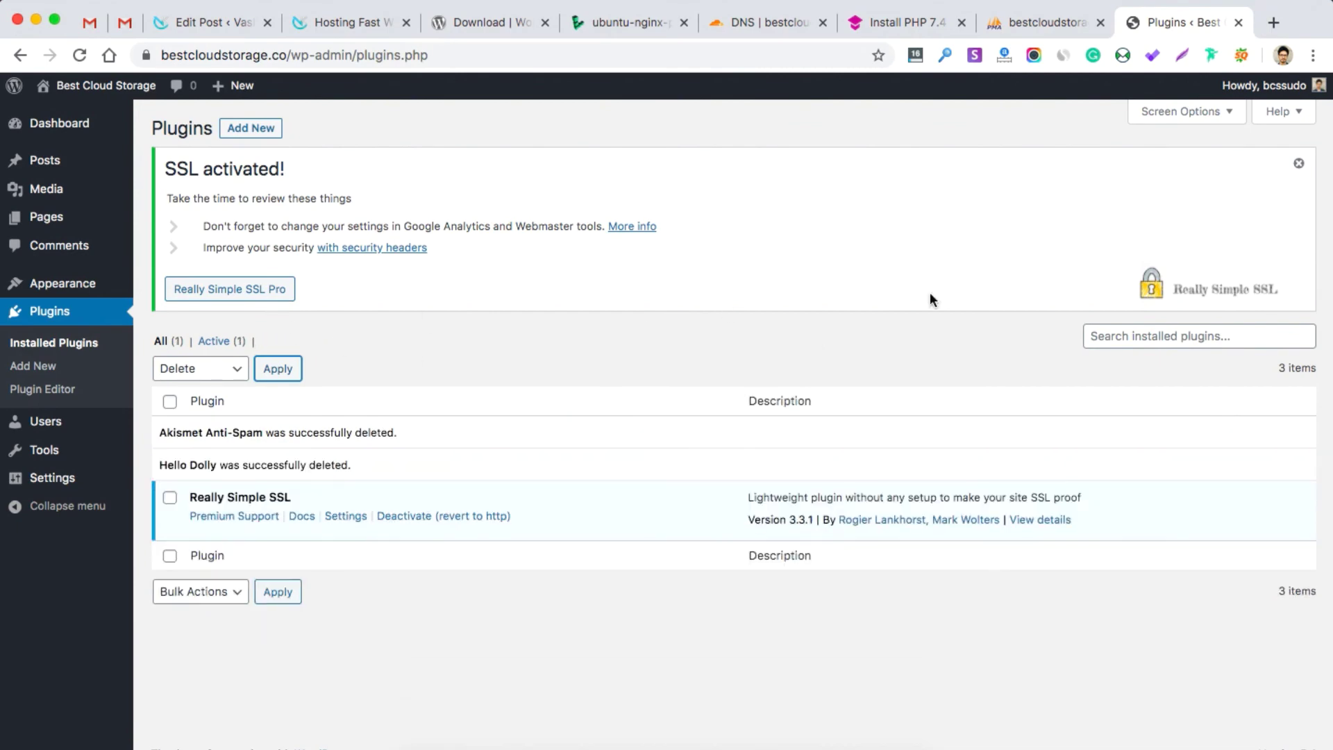
click(1299, 163)
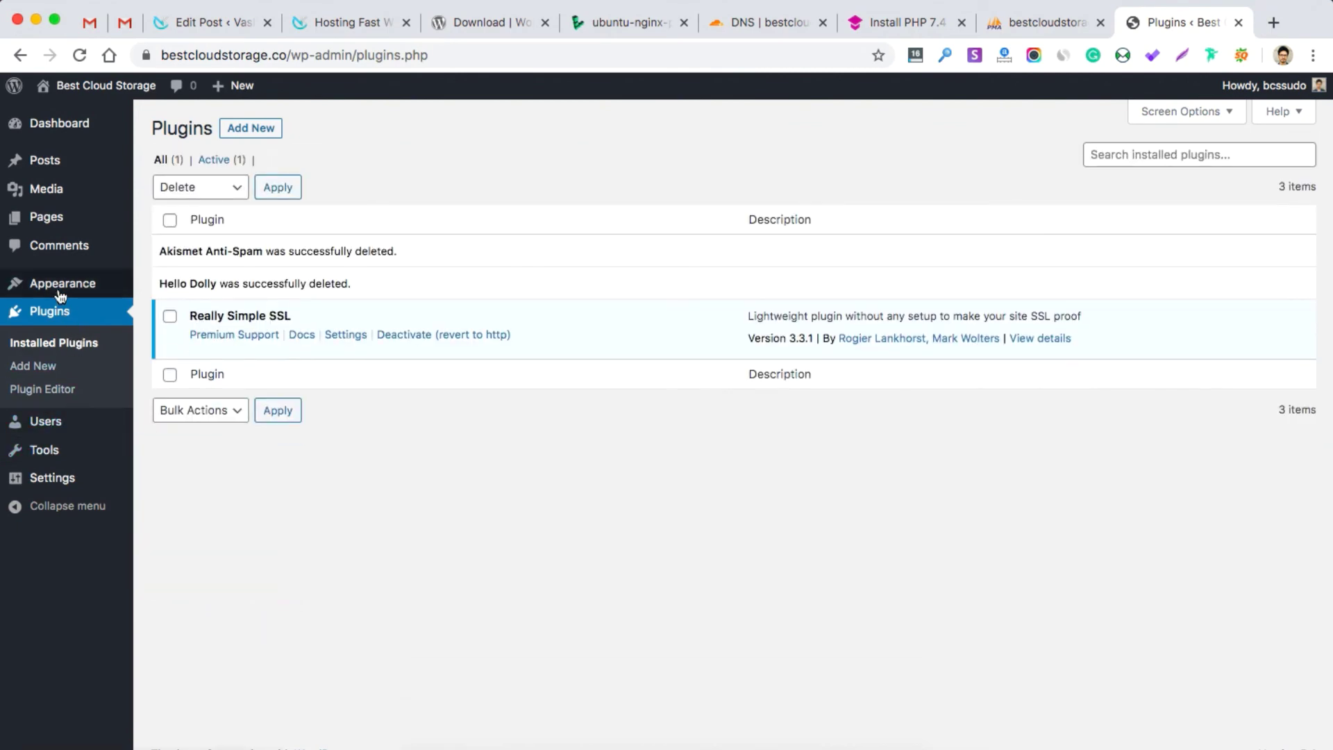
Step: Delete the inactive Sensible WP and Twenty Nineteen themes from the installed themes
click(57, 295)
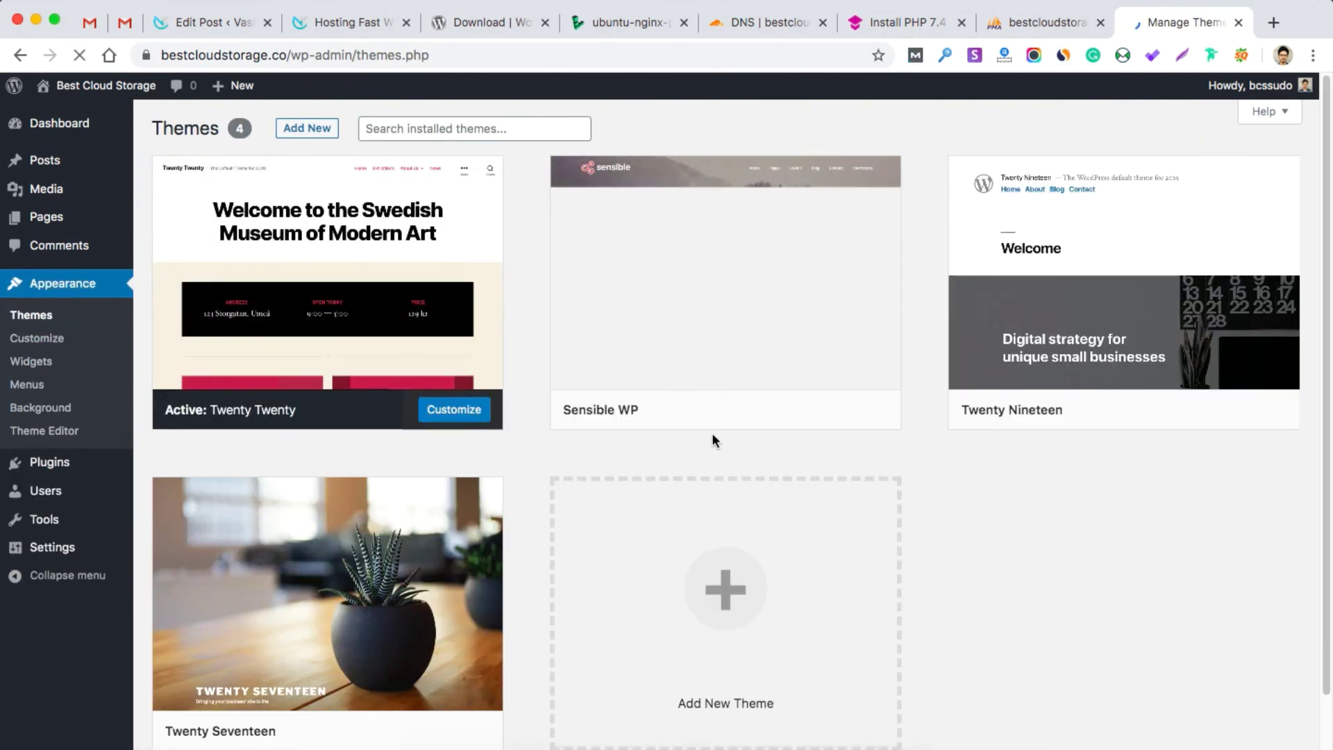
click(783, 262)
click(1270, 728)
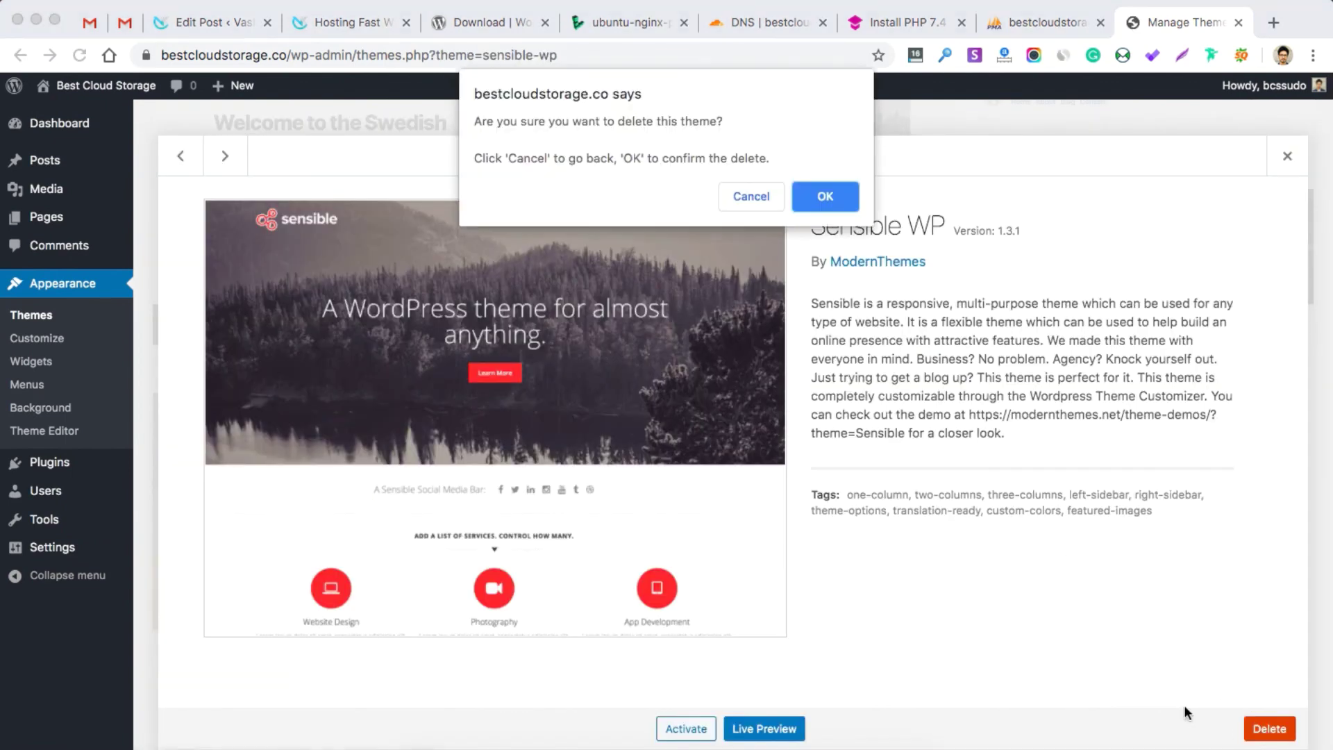
click(825, 197)
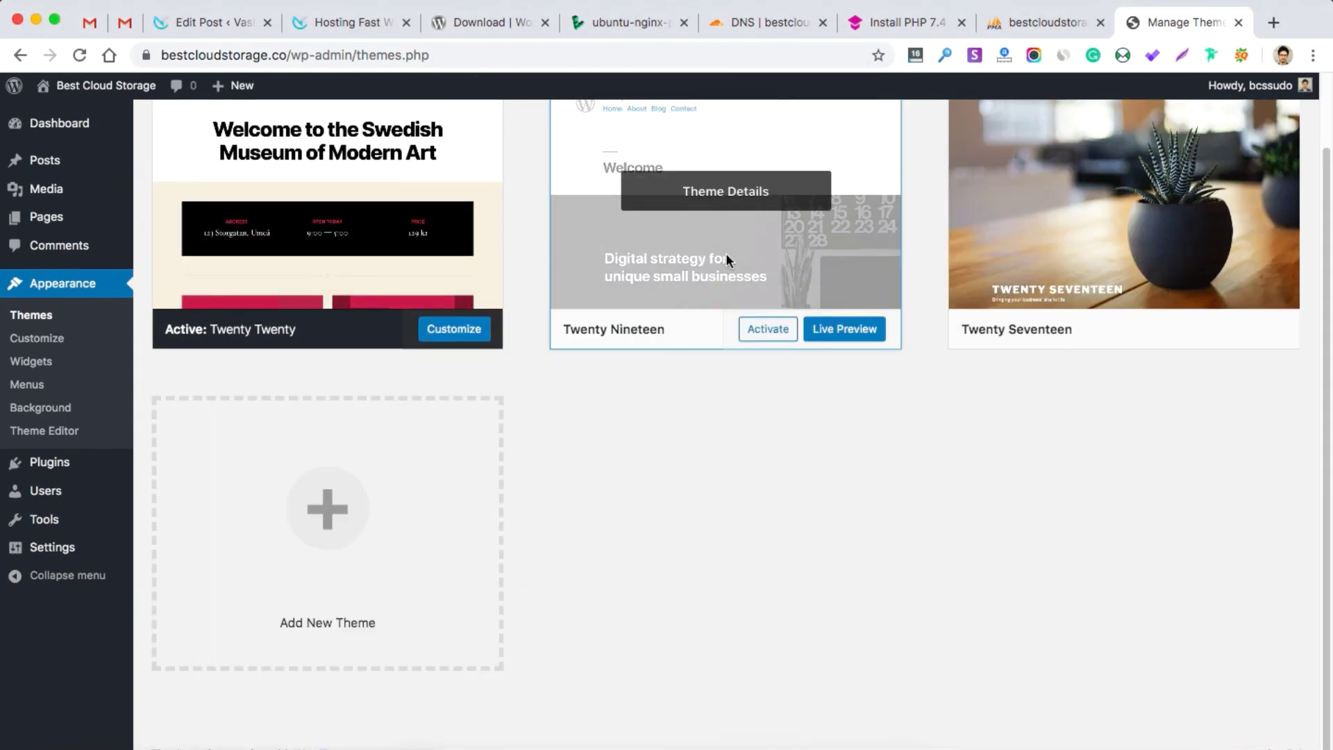
click(726, 262)
click(1270, 728)
click(826, 195)
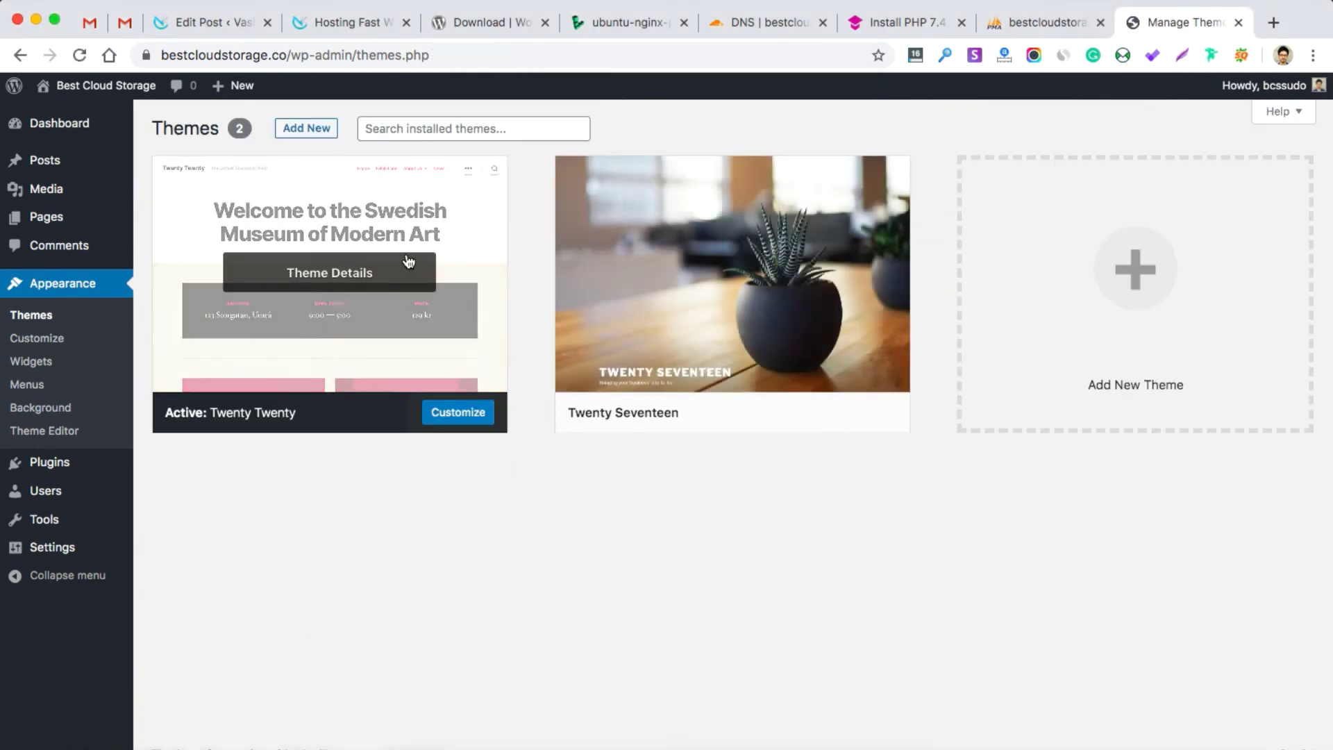
Step: Review the installed plugins, then reopen Site Health and expand the recommendation about removing inactive themes
click(43, 463)
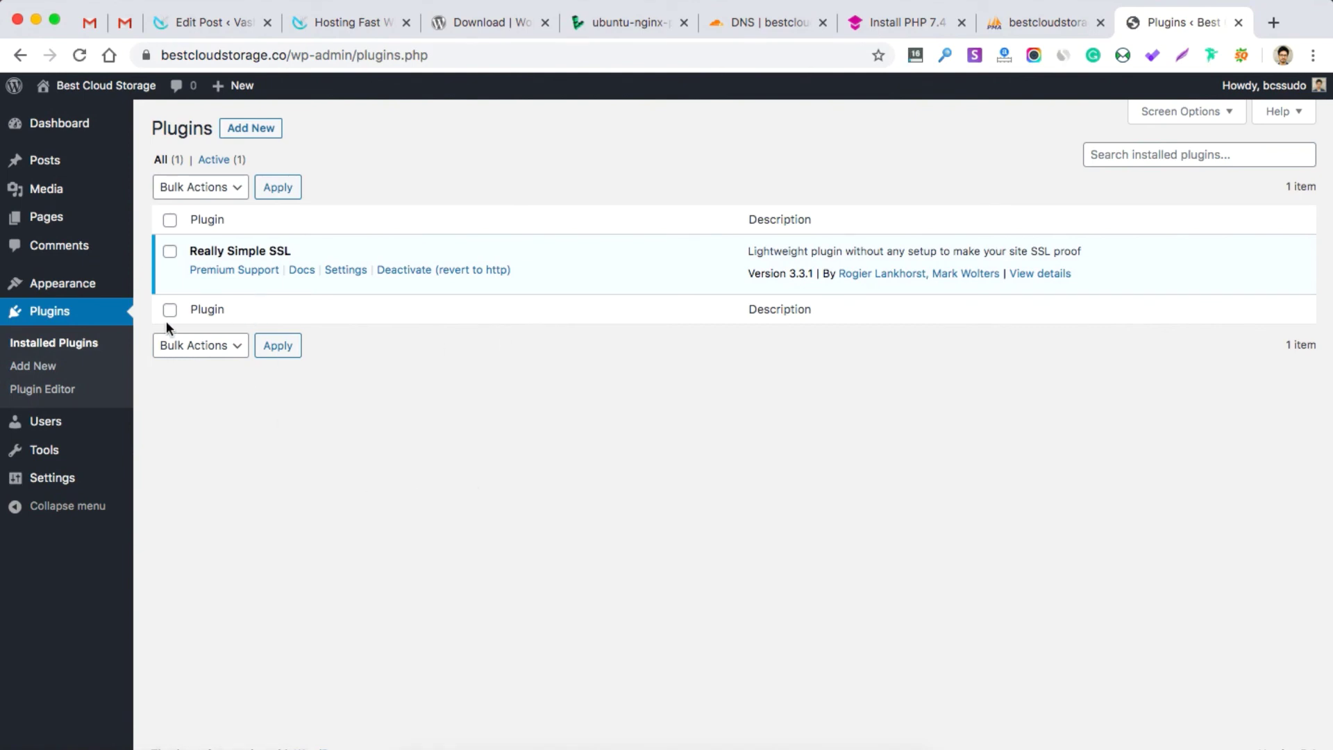
mouse_move(70, 450)
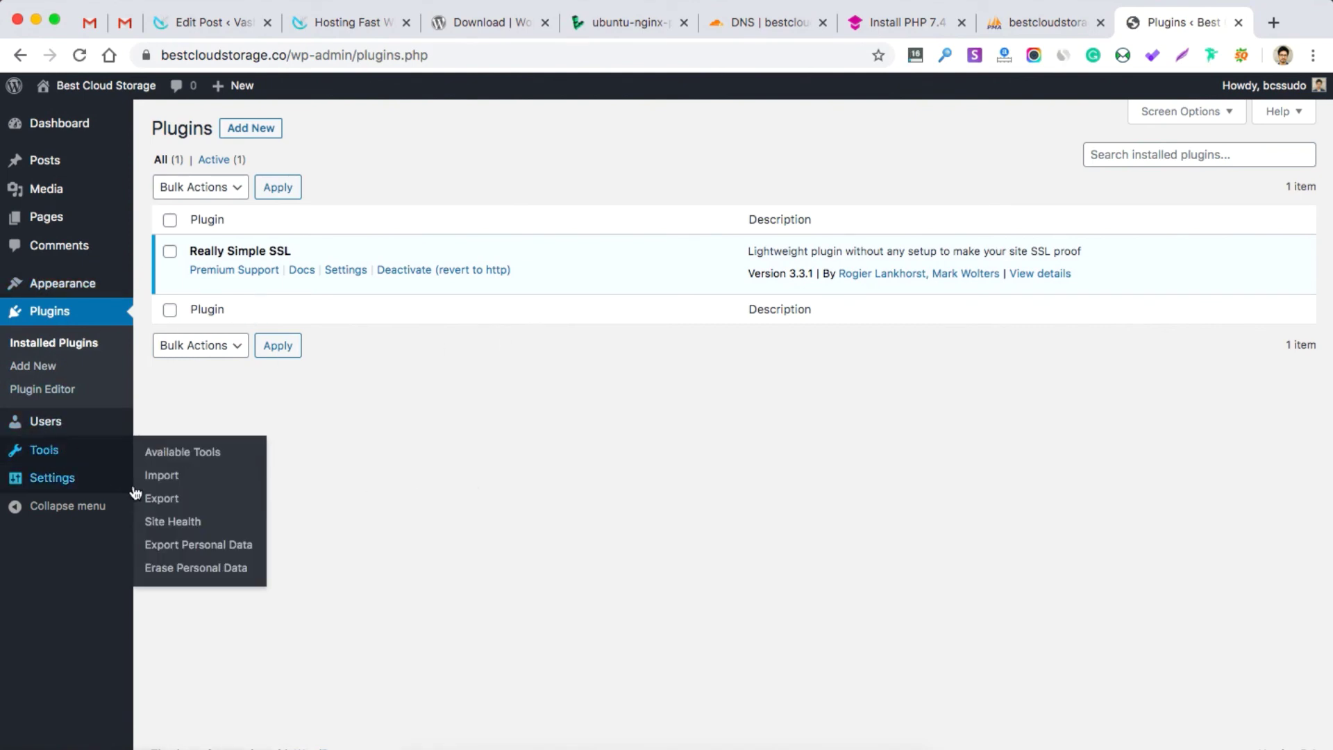
click(168, 526)
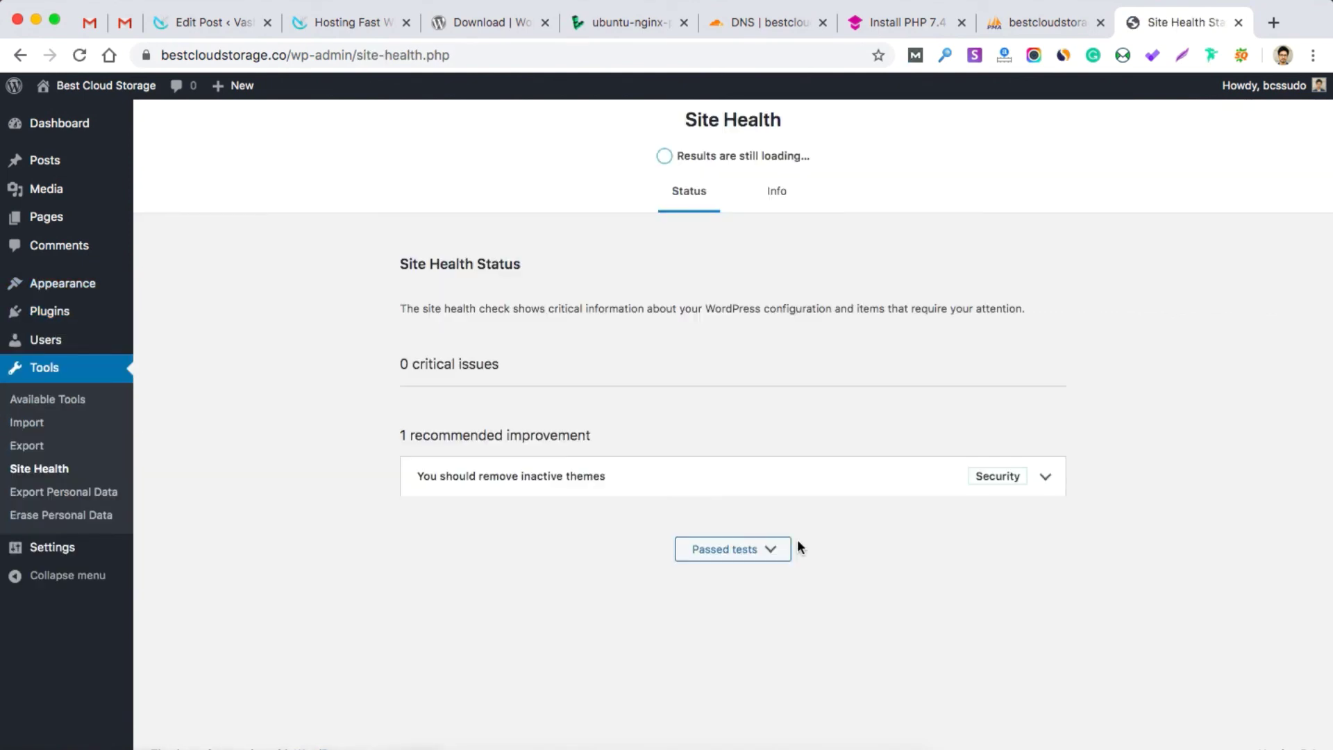
click(448, 485)
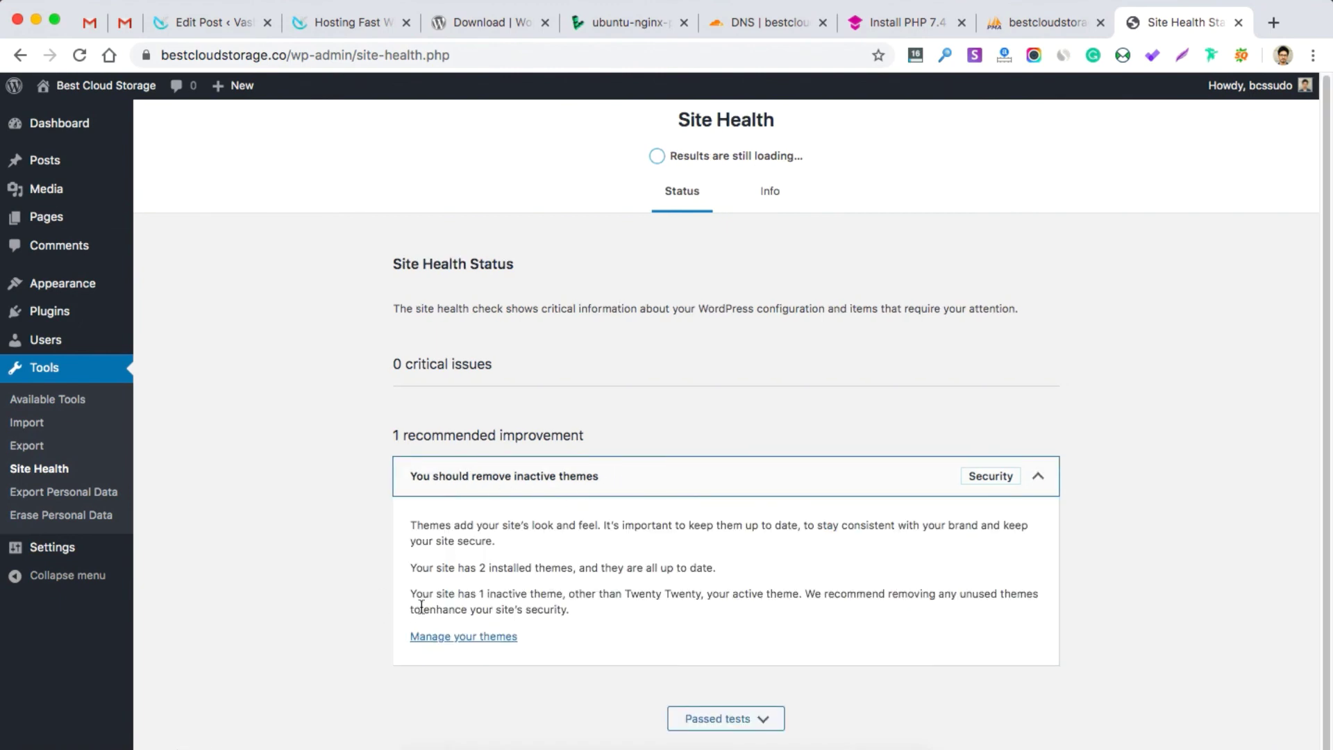
Step: Delete the inactive Twenty Seventeen theme, keeping only the active Twenty Twenty theme
click(39, 293)
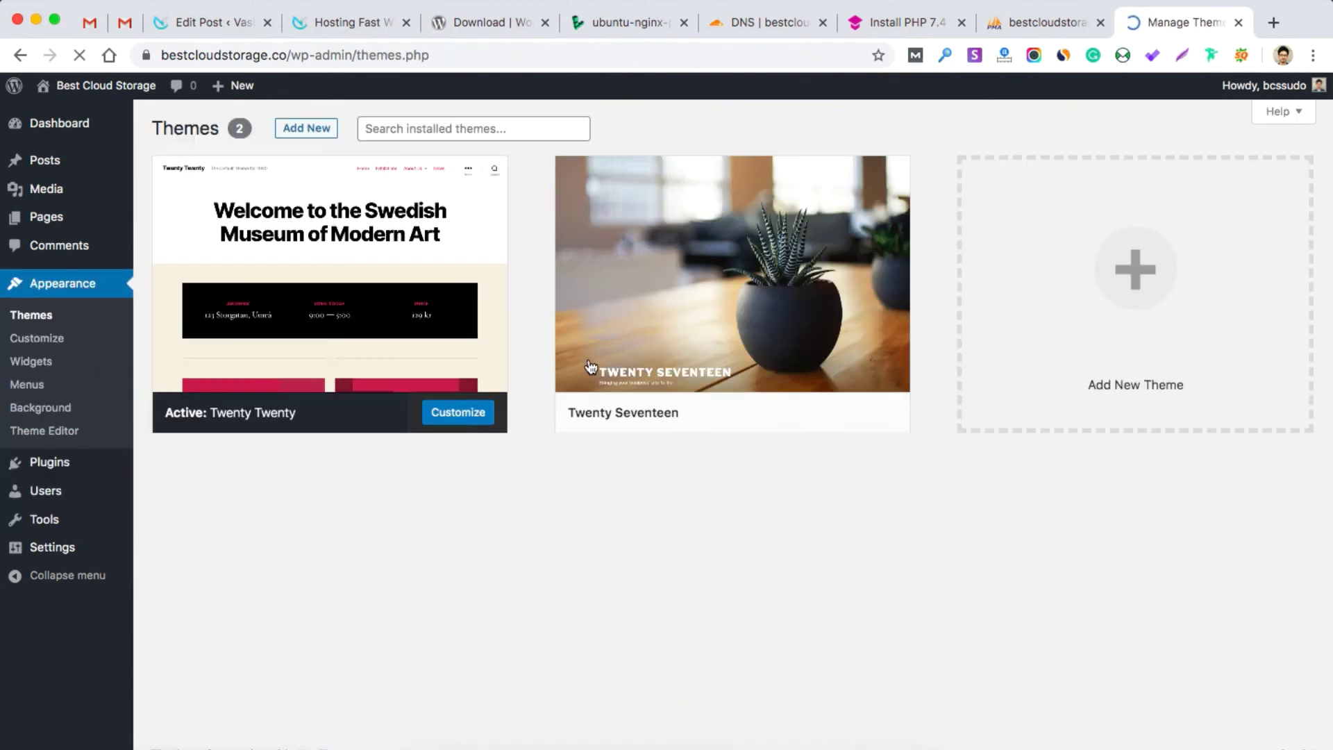
click(695, 333)
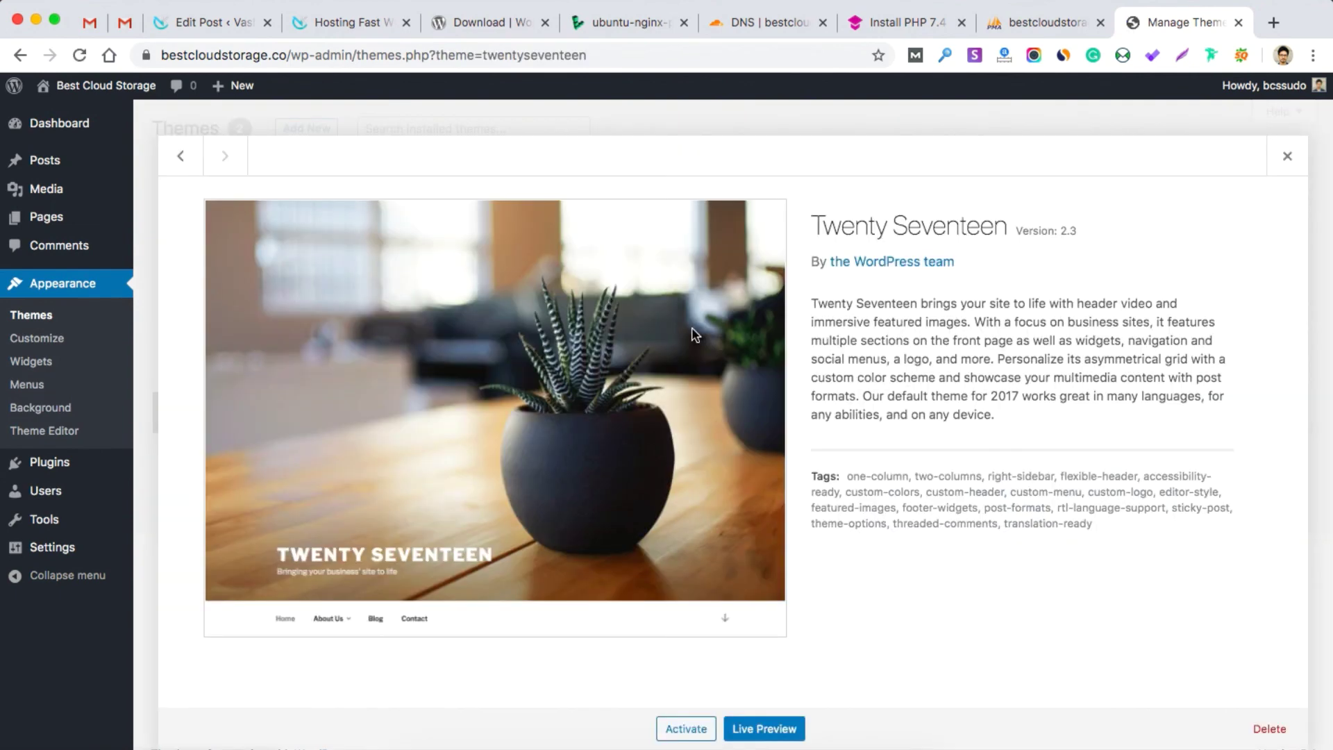
click(1270, 728)
click(815, 199)
Step: Recheck the Site Health status, then view the published Hello world! post on the site
mouse_move(47, 492)
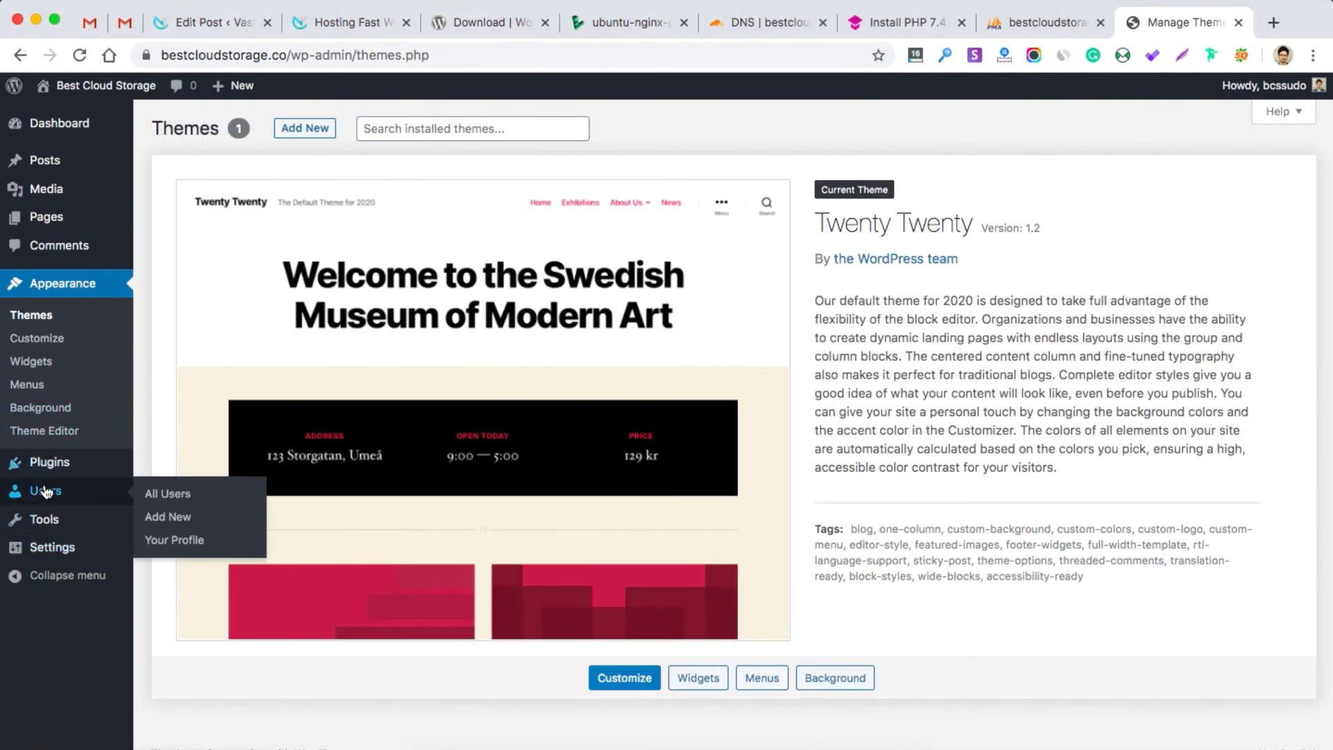
click(173, 593)
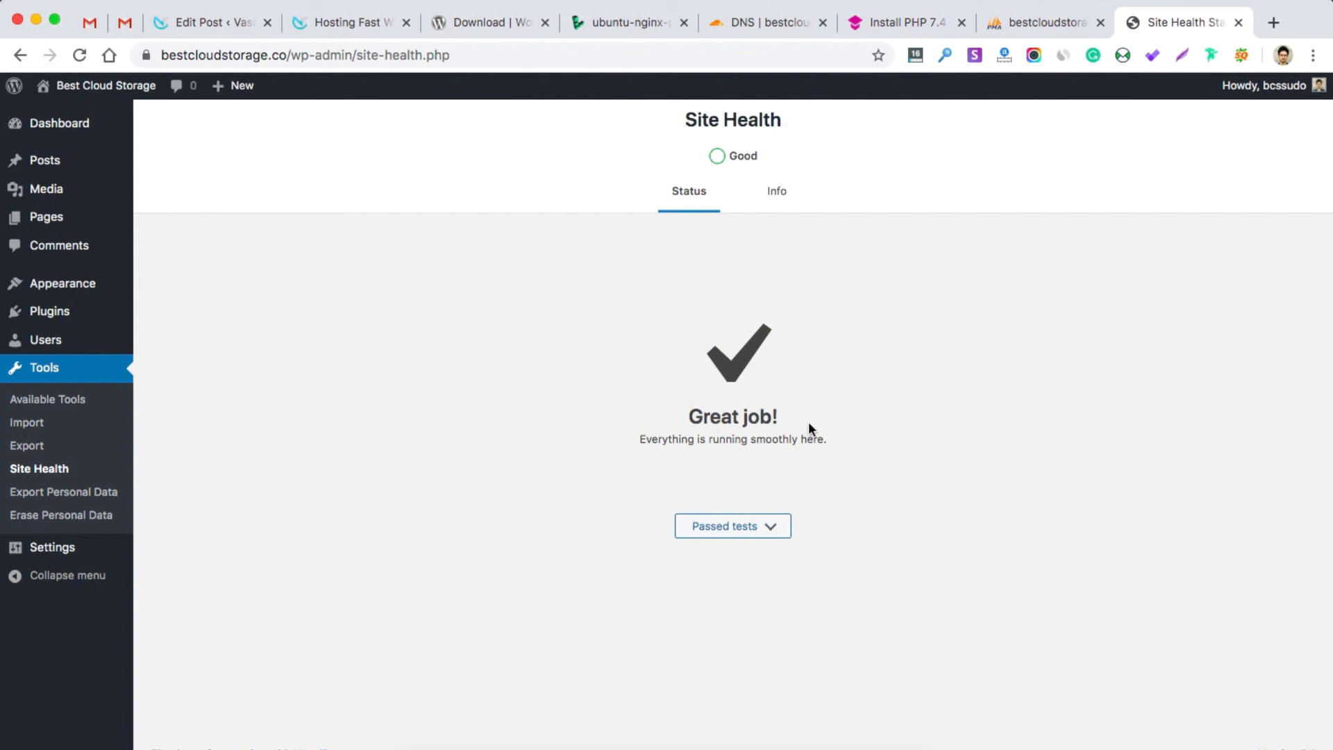
click(188, 166)
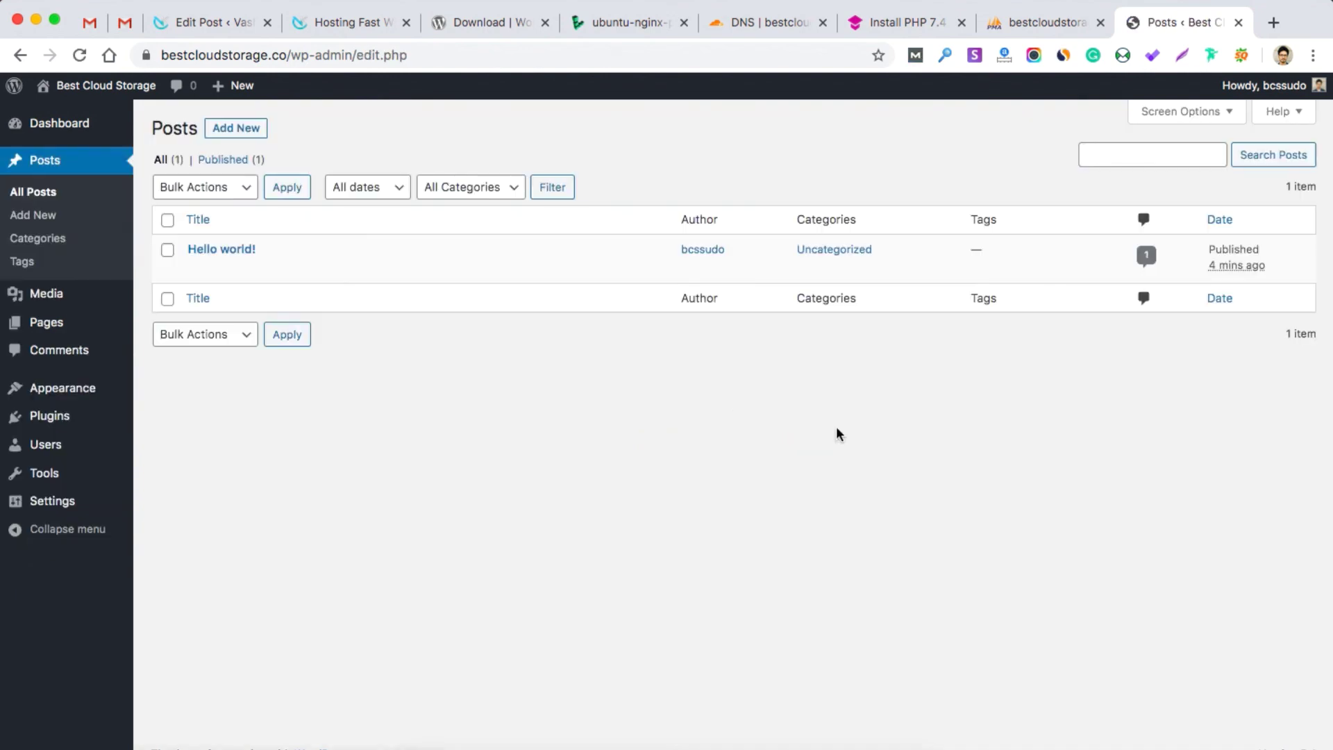
click(329, 270)
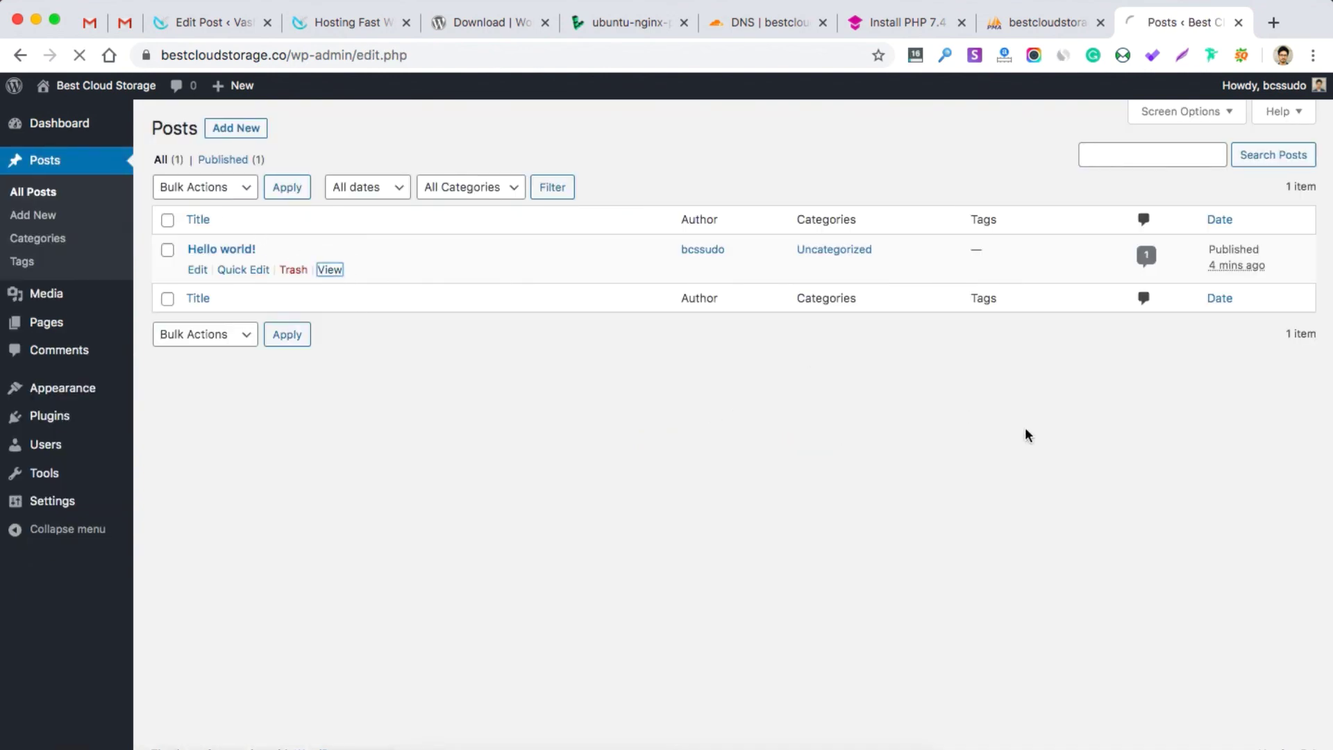
scroll(1045, 253, down, 5)
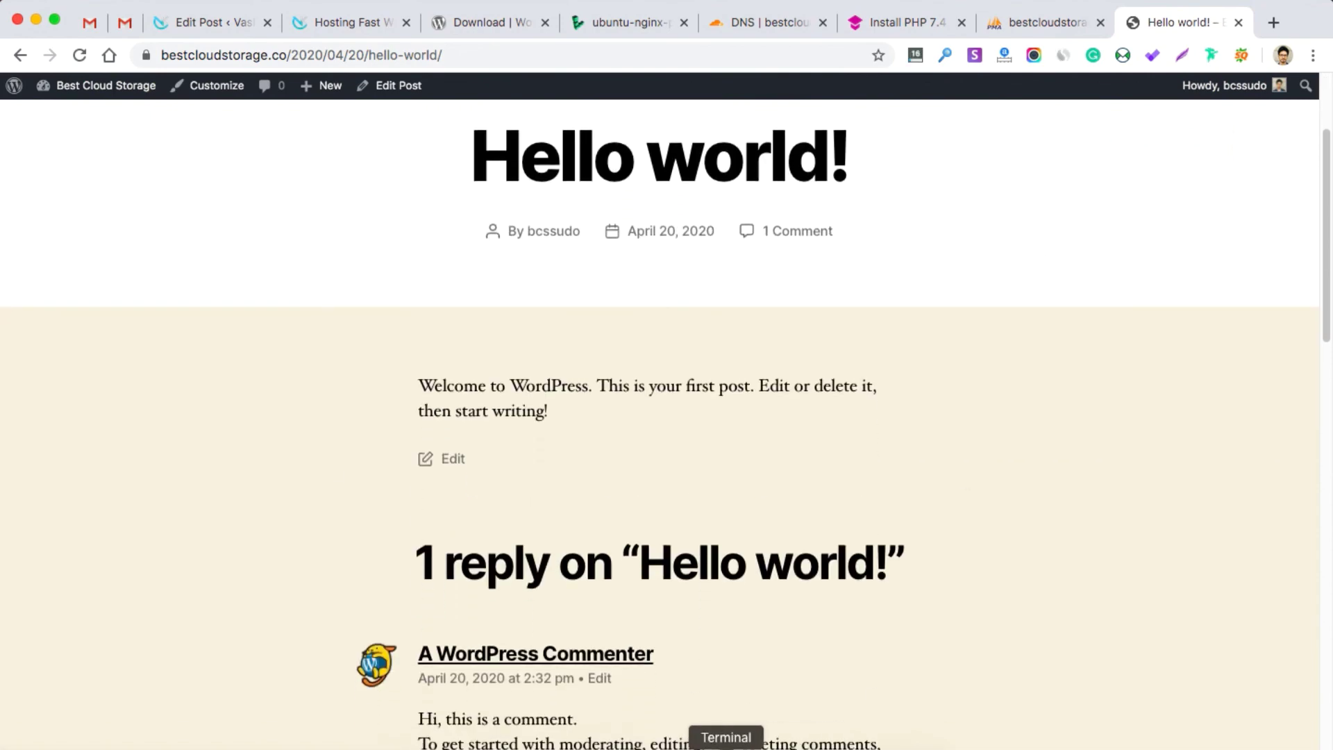
Step: Switch to the Terminal and close the server's SSH session with the exit command
click(725, 748)
text(exit)
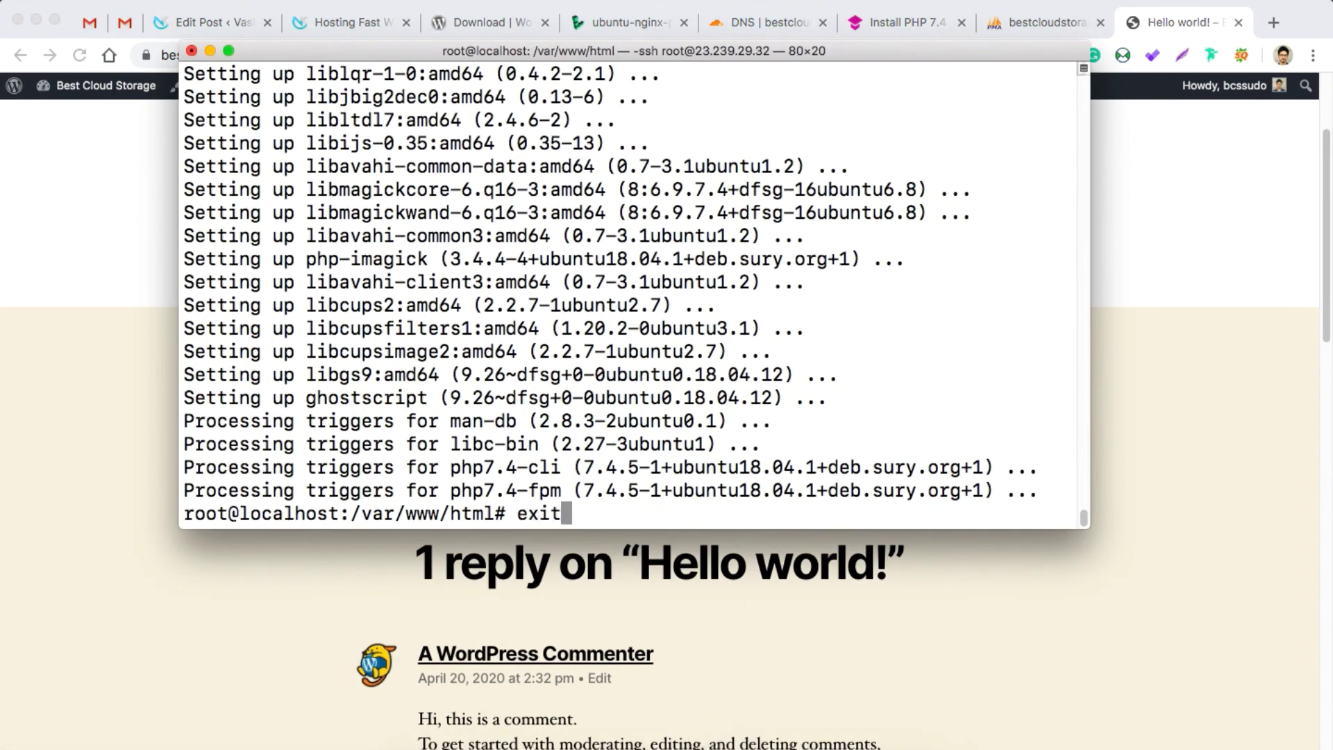
key(Return)
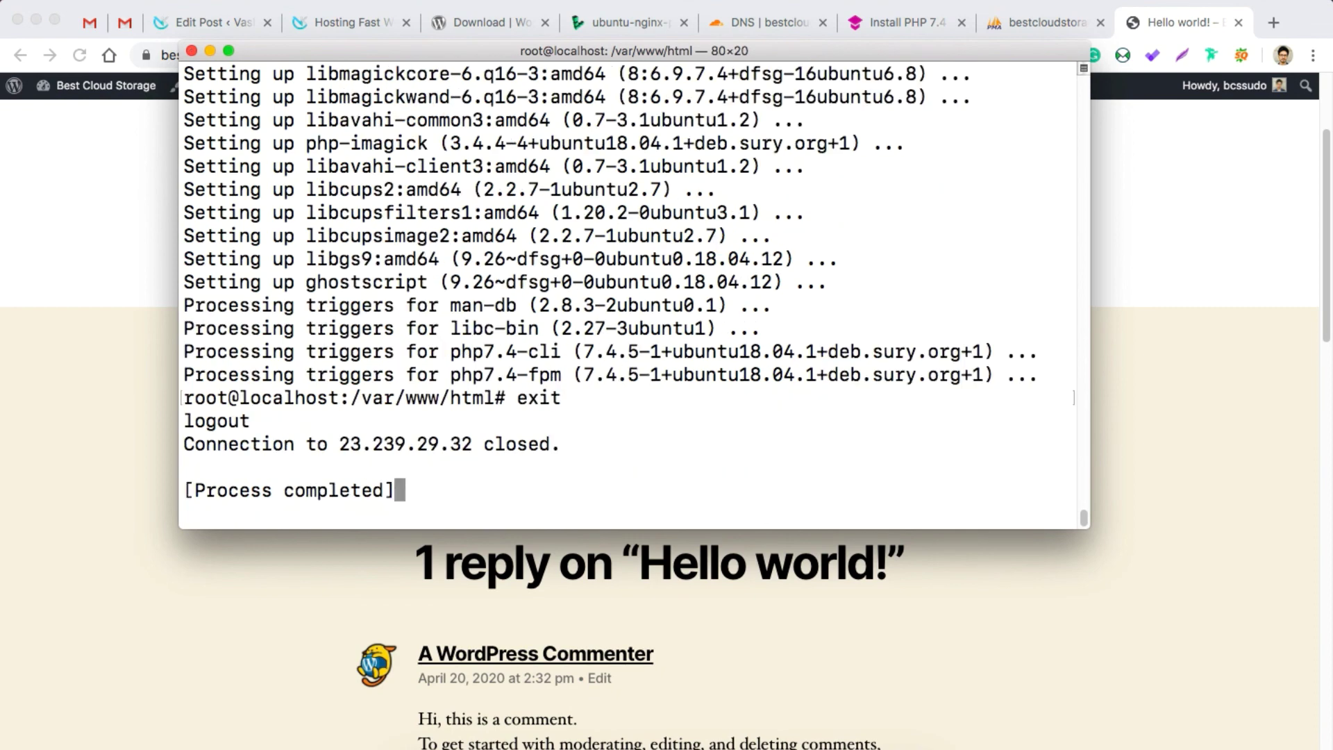